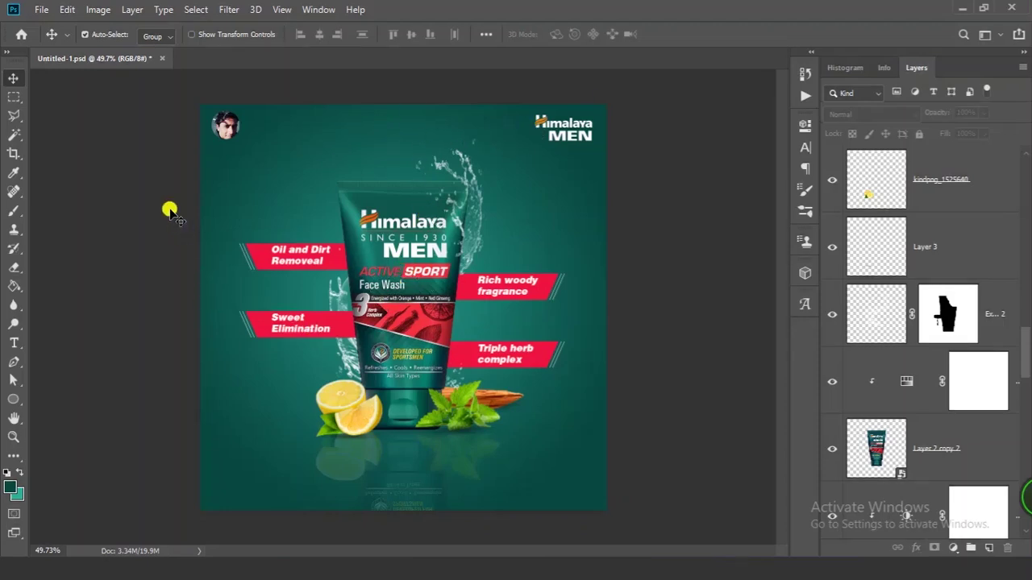
Start a new document and name it "Banner design by" followed by the designer's name.
{"action": "left_click", "coordinate": [39, 10]}
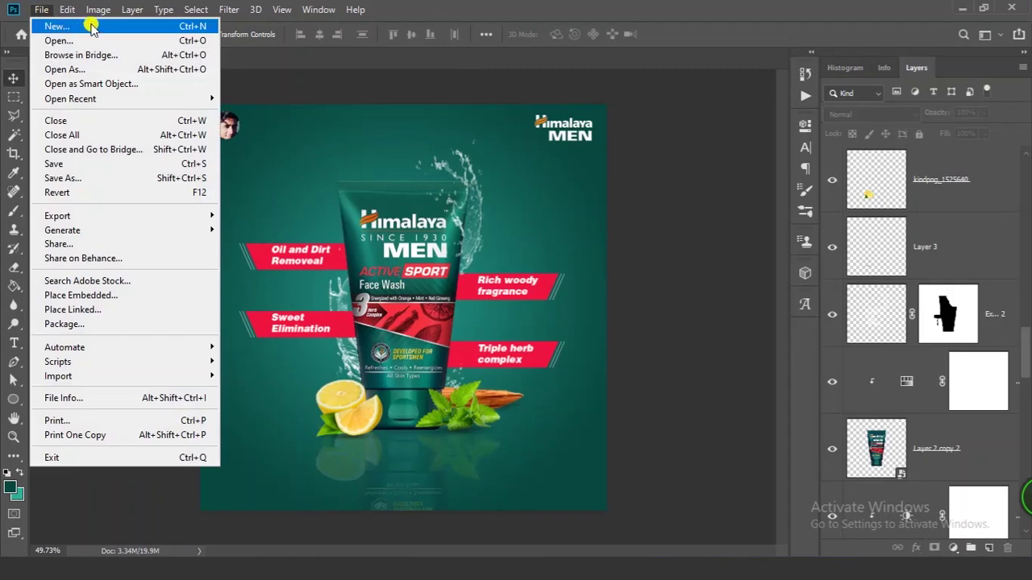
{"action": "left_click", "coordinate": [116, 27]}
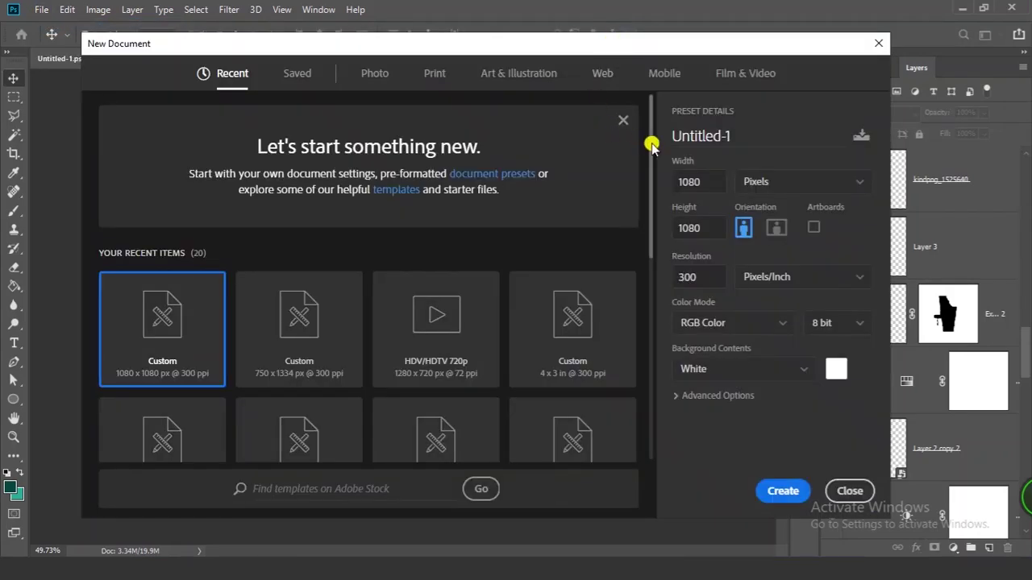
{"action": "left_click", "coordinate": [735, 134]}
{"action": "type", "text": "Banner design by sarib"}
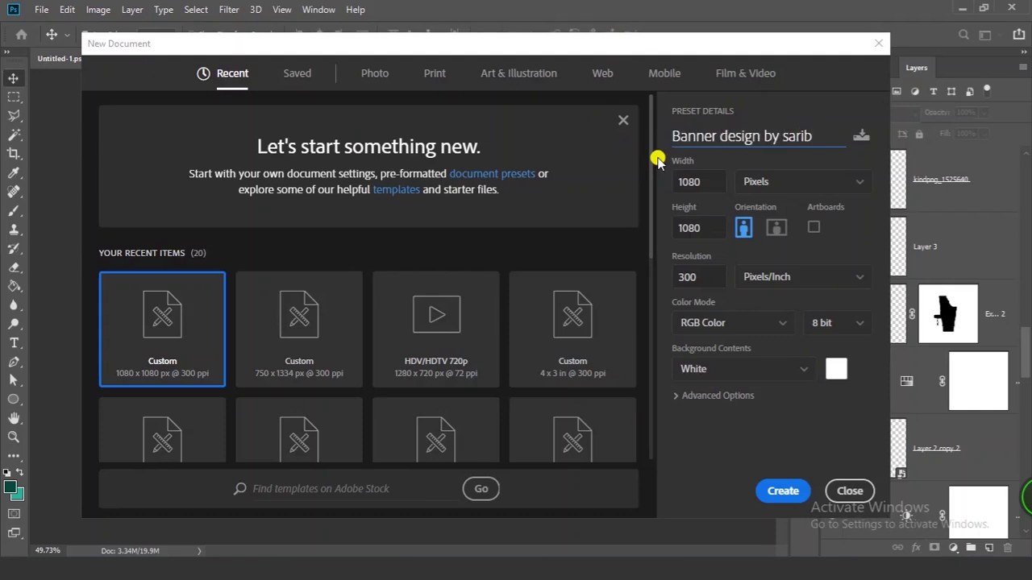
Create the document at 1080 x 1080 pixels, 300 pixels/inch, in RGB Color mode with a white background.
{"action": "left_click", "coordinate": [681, 179]}
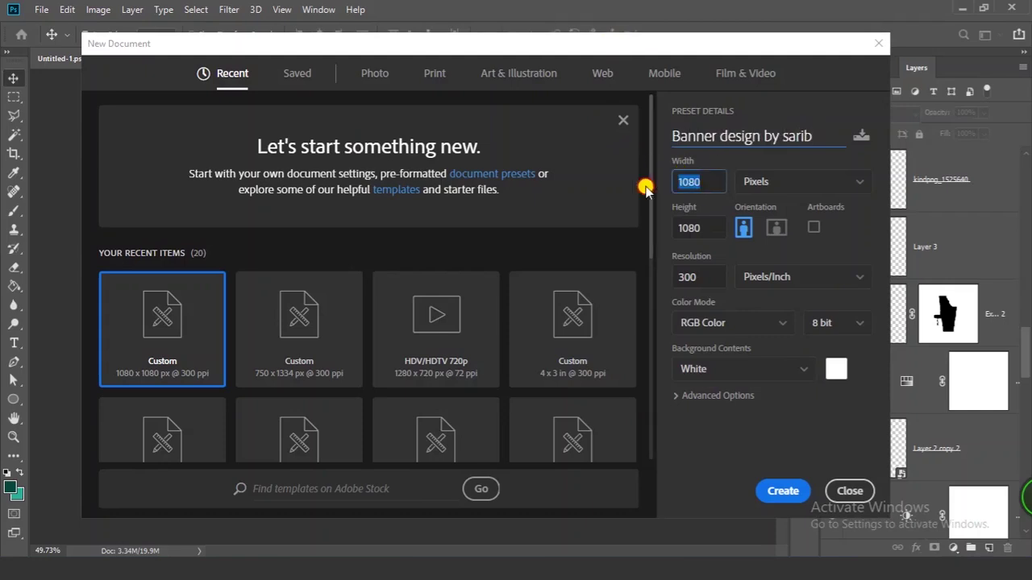
{"action": "left_click", "coordinate": [672, 232]}
{"action": "left_click", "coordinate": [764, 182]}
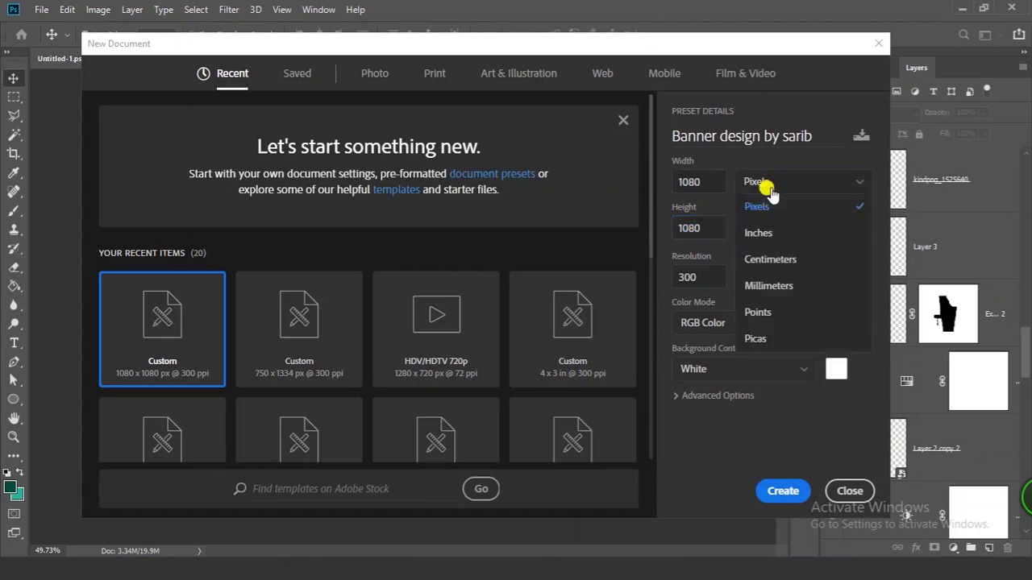
{"action": "left_click", "coordinate": [763, 210]}
{"action": "left_click", "coordinate": [674, 283]}
{"action": "left_click", "coordinate": [717, 323]}
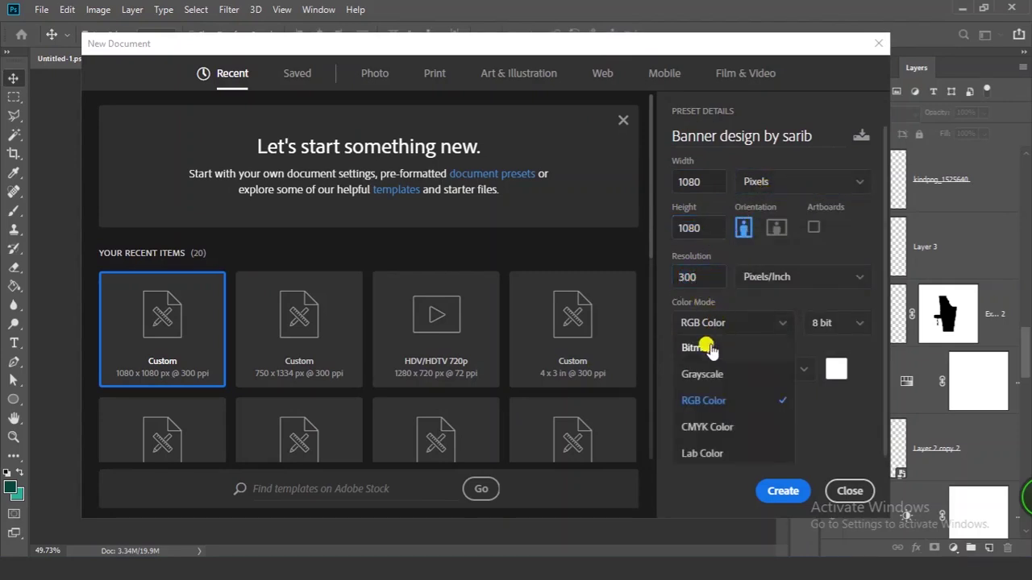
{"action": "left_click", "coordinate": [704, 401]}
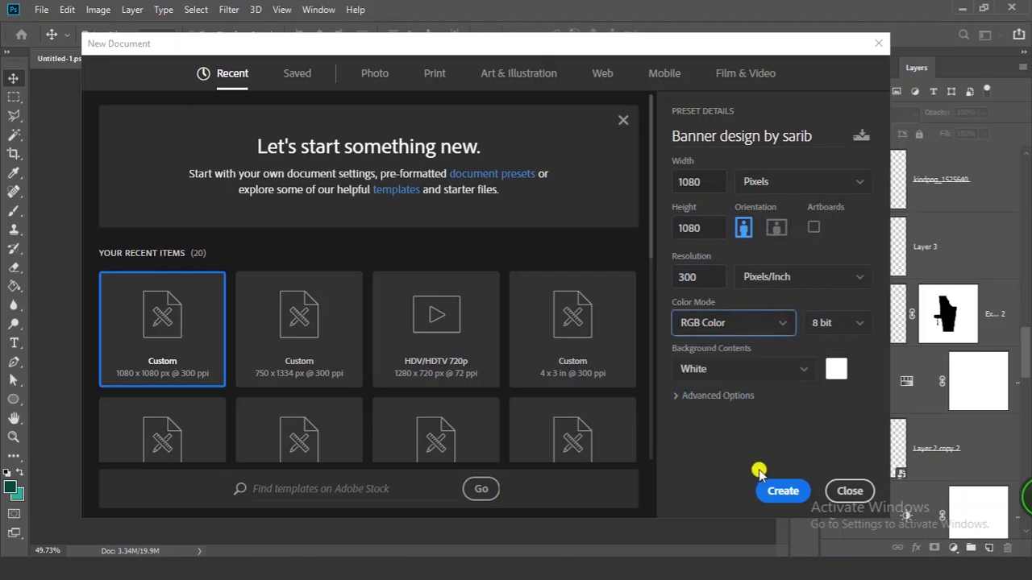
{"action": "left_click", "coordinate": [781, 493]}
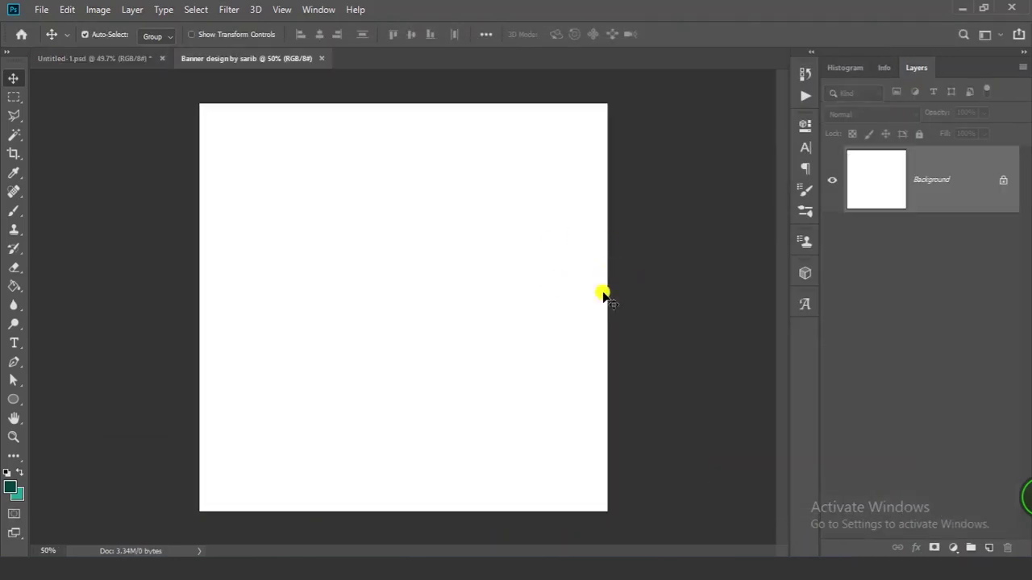
Add a white-filled layer above the background and give it a radial green Gradient Overlay.
{"action": "key", "text": "ctrl+0"}
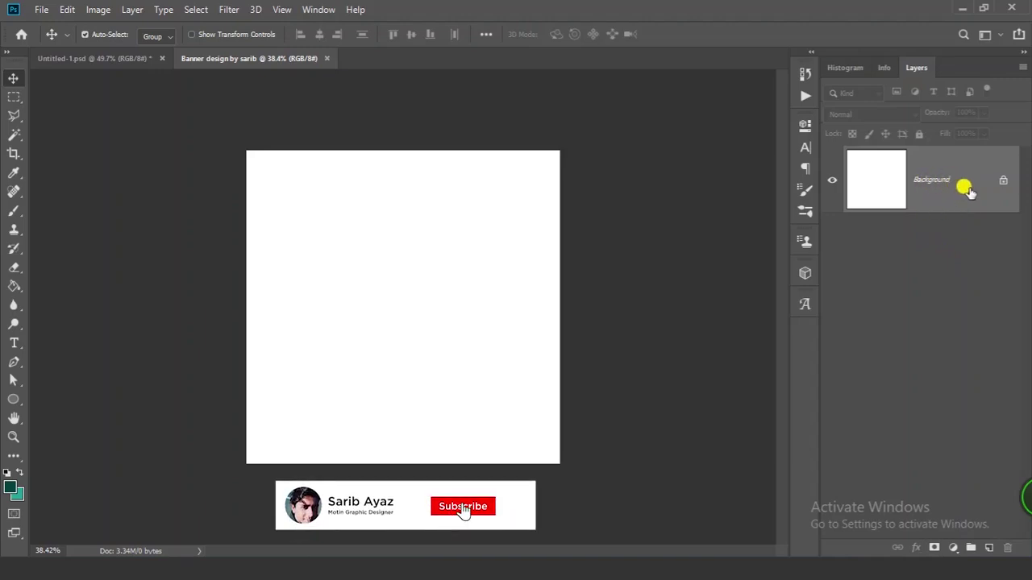
{"action": "key", "text": "ctrl+shift+alt+n"}
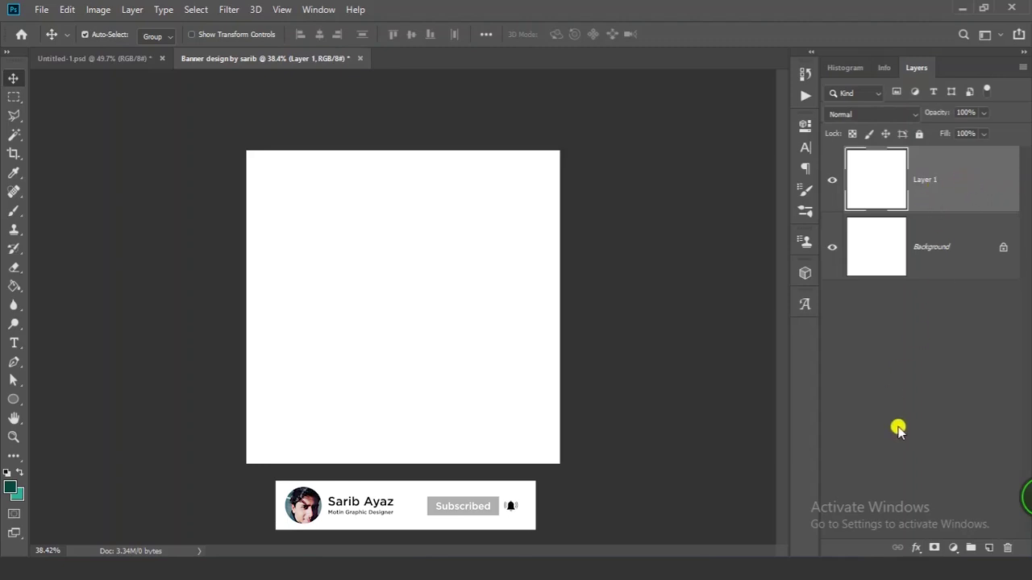
{"action": "left_click", "coordinate": [913, 548]}
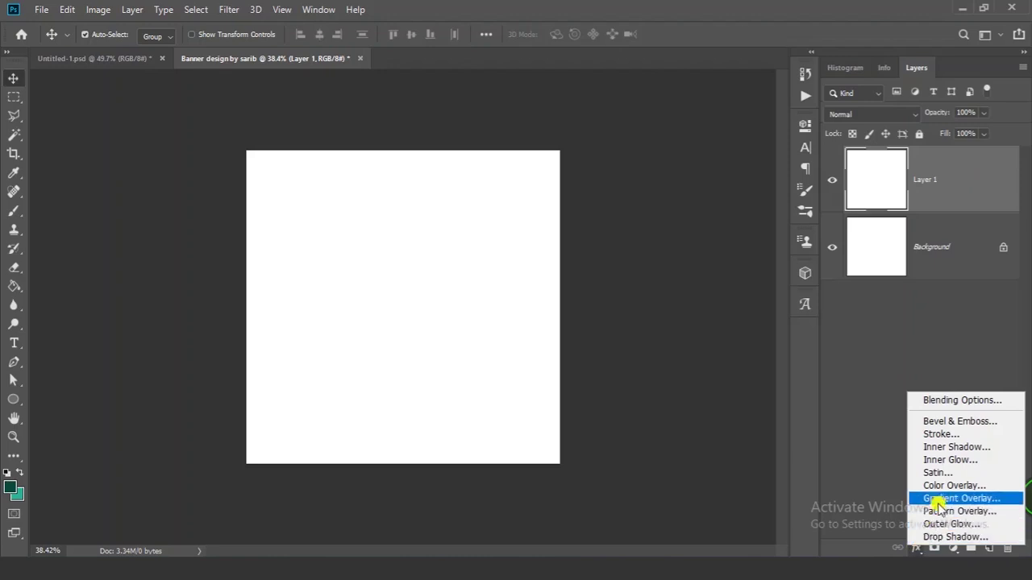
{"action": "left_click", "coordinate": [962, 499]}
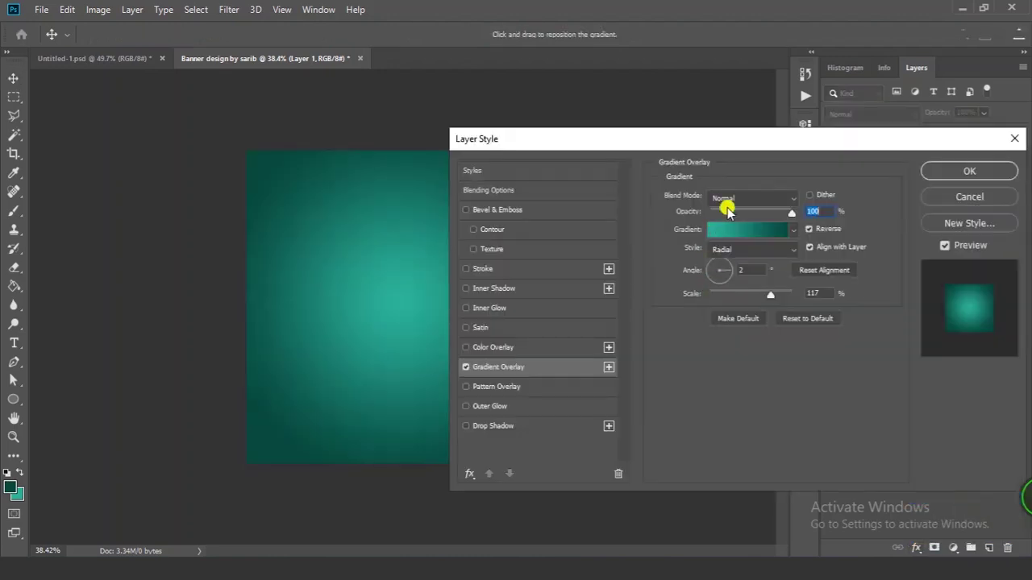
{"action": "mouse_move", "coordinate": [748, 150]}
{"action": "left_mouse_down"}
{"action": "mouse_move", "coordinate": [914, 145]}
{"action": "mouse_move", "coordinate": [857, 131]}
{"action": "mouse_move", "coordinate": [887, 143]}
{"action": "left_mouse_up"}
{"action": "left_click_drag", "start_coordinate": [778, 133], "coordinate": [756, 101]}
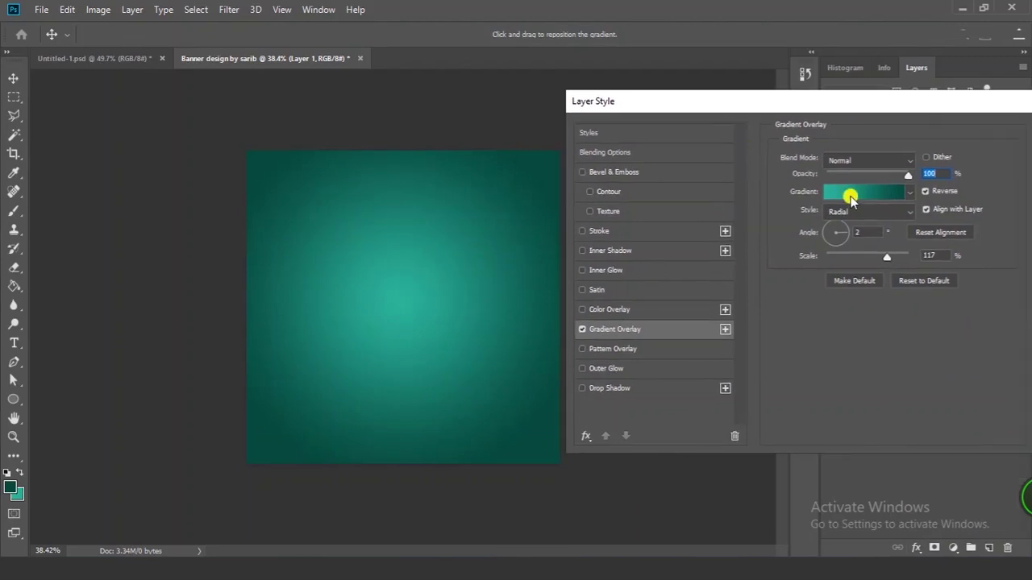
Examine the hex colour codes of the dark and light stops in the overlay's gradient.
{"action": "left_click", "coordinate": [852, 195]}
{"action": "double_click", "coordinate": [628, 356]}
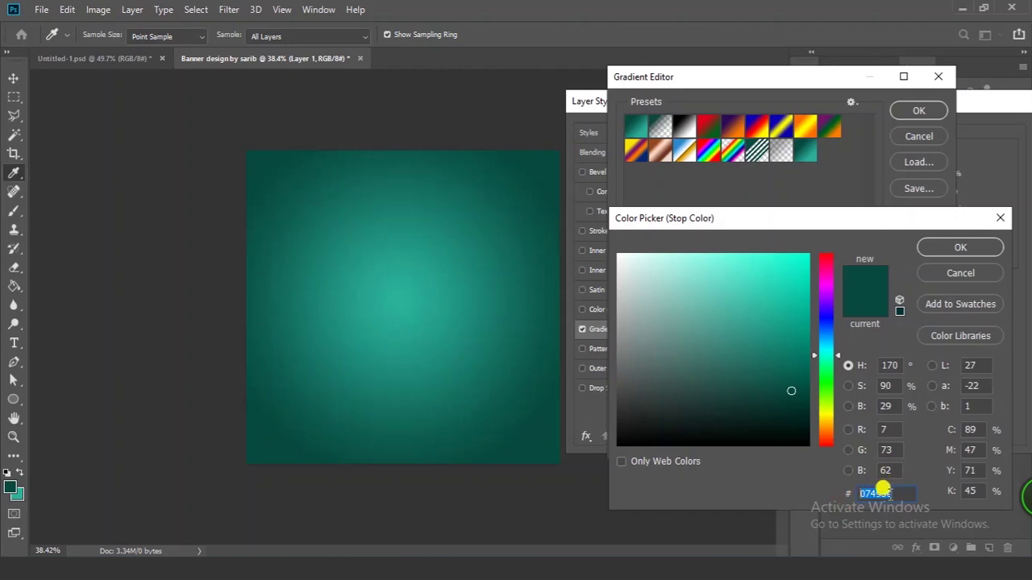
{"action": "left_click", "coordinate": [924, 251]}
{"action": "left_click", "coordinate": [931, 356]}
{"action": "left_click", "coordinate": [697, 418]}
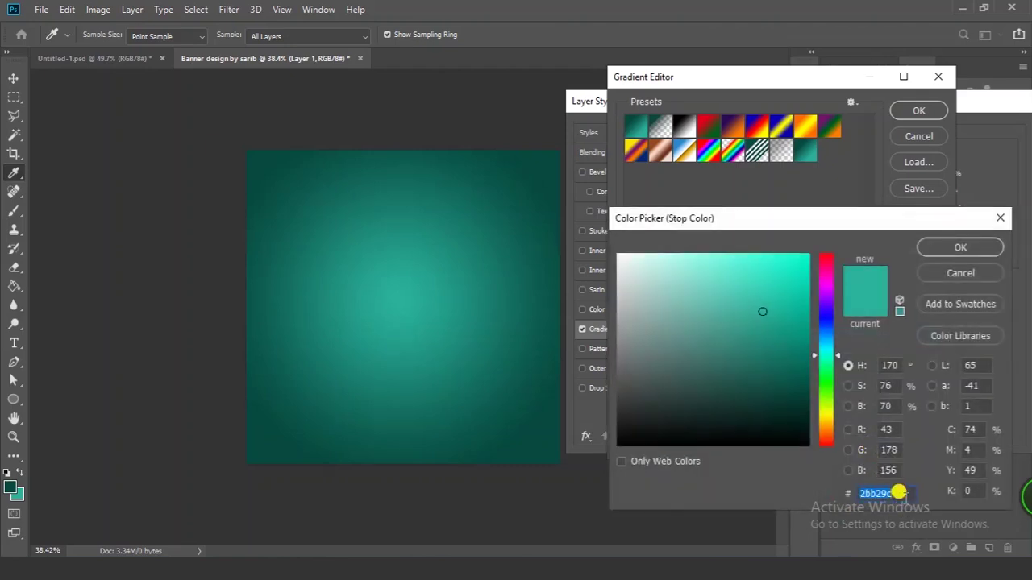
{"action": "left_click", "coordinate": [955, 250]}
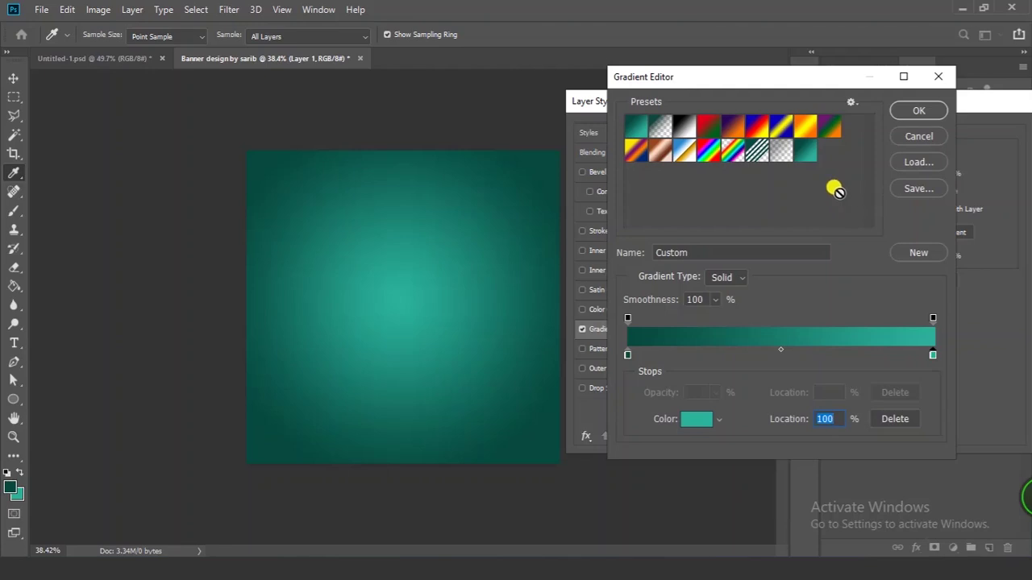
{"action": "left_click", "coordinate": [918, 115]}
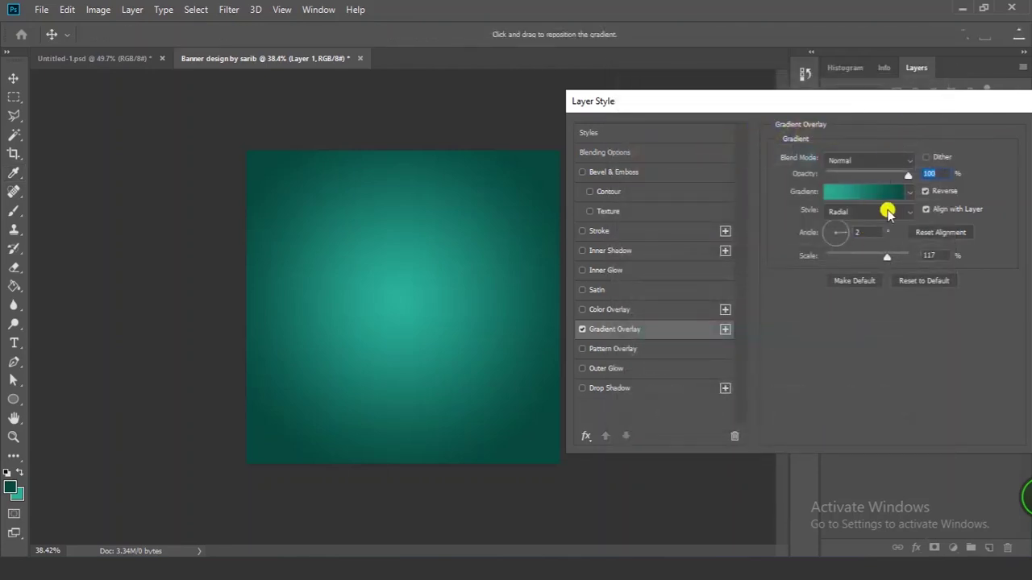
Reduce the gradient overlay's scale to about 112%, darken its light teal stop slightly and apply the layer style.
{"action": "left_click", "coordinate": [934, 192]}
{"action": "mouse_move", "coordinate": [873, 258]}
{"action": "left_mouse_down"}
{"action": "mouse_move", "coordinate": [846, 258]}
{"action": "mouse_move", "coordinate": [868, 263]}
{"action": "mouse_move", "coordinate": [857, 265]}
{"action": "mouse_move", "coordinate": [860, 256]}
{"action": "left_mouse_up"}
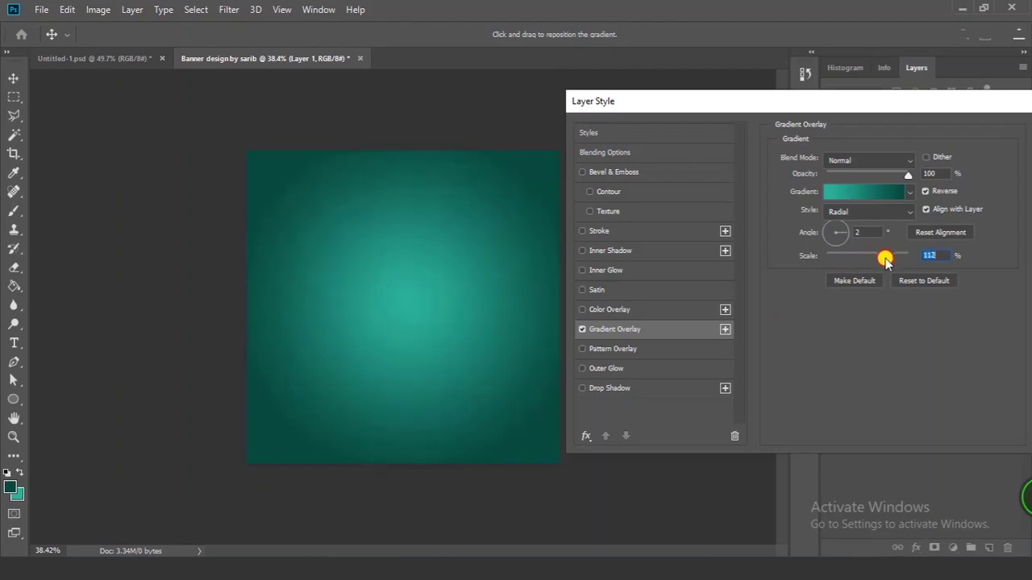
{"action": "left_click", "coordinate": [863, 192]}
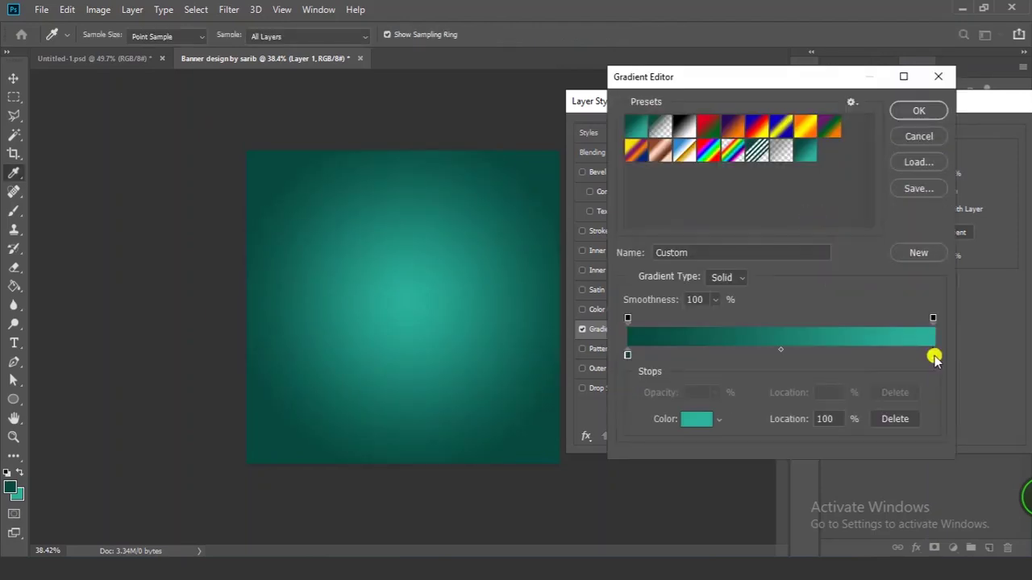
{"action": "left_click", "coordinate": [698, 420]}
{"action": "mouse_move", "coordinate": [766, 317]}
{"action": "left_mouse_down"}
{"action": "mouse_move", "coordinate": [772, 331]}
{"action": "mouse_move", "coordinate": [780, 324]}
{"action": "left_mouse_up"}
{"action": "left_click_drag", "start_coordinate": [894, 495], "coordinate": [875, 493]}
{"action": "left_click", "coordinate": [959, 248]}
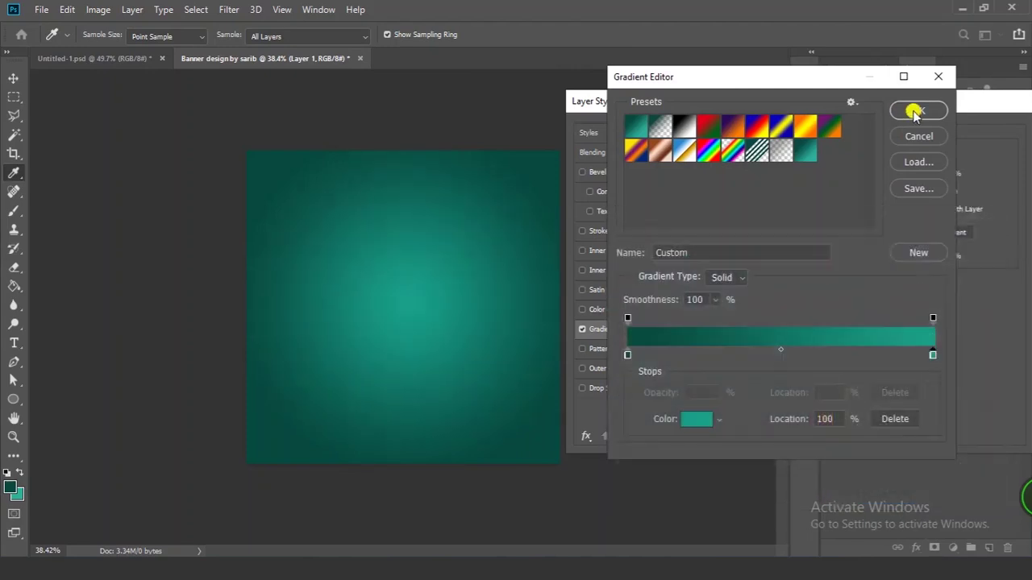
{"action": "left_click", "coordinate": [919, 110]}
{"action": "left_click", "coordinate": [895, 143]}
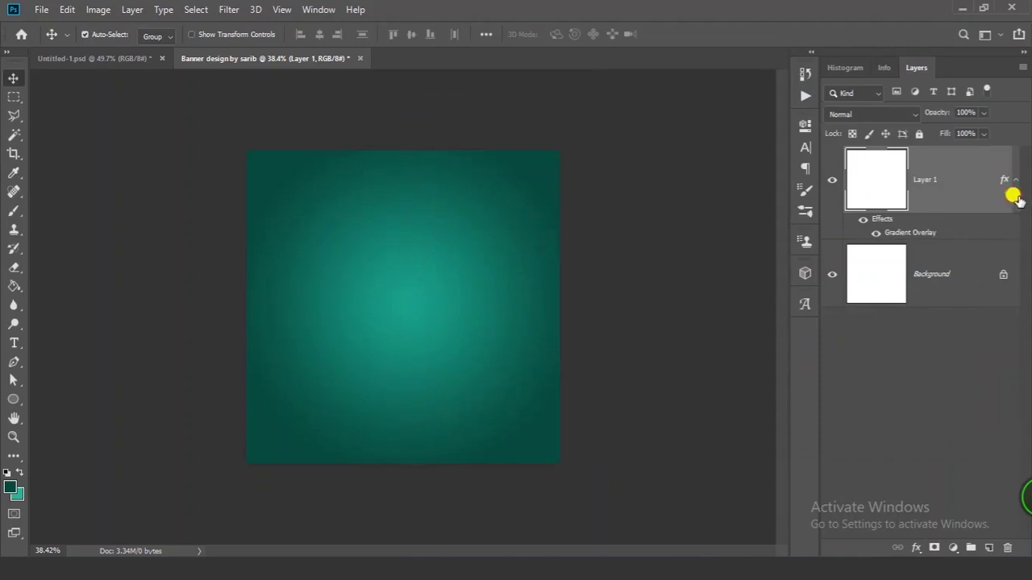
Collapse the gradient layer's effects list, lock the layer completely and deselect it.
{"action": "left_click", "coordinate": [1015, 180]}
{"action": "left_click", "coordinate": [919, 134]}
{"action": "left_click", "coordinate": [937, 303]}
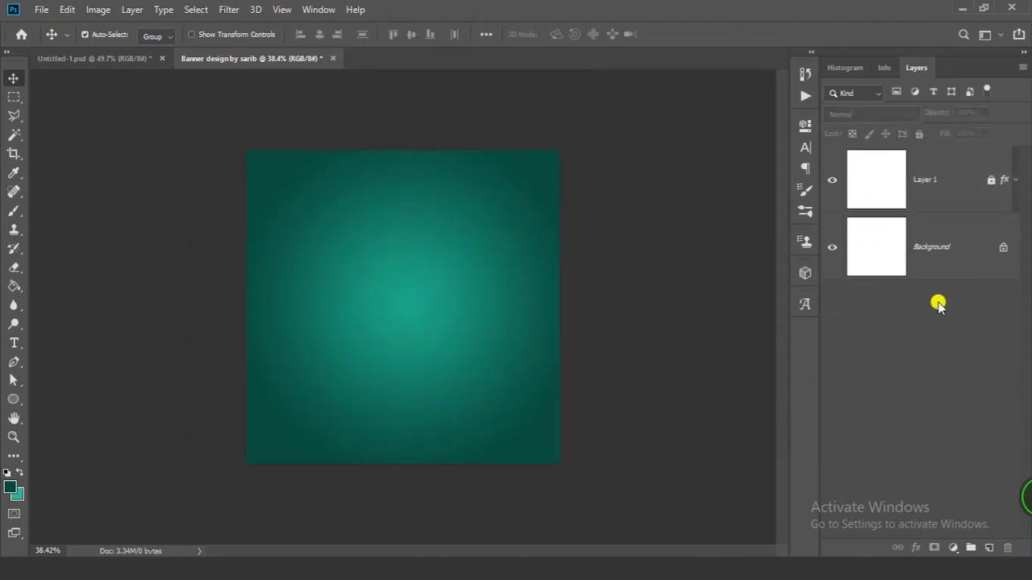
Place the Himalaya Men face wash tube image from the file folder onto the banner canvas.
{"action": "key", "text": "ctrl+0"}
{"action": "key", "text": "alt+Tab"}
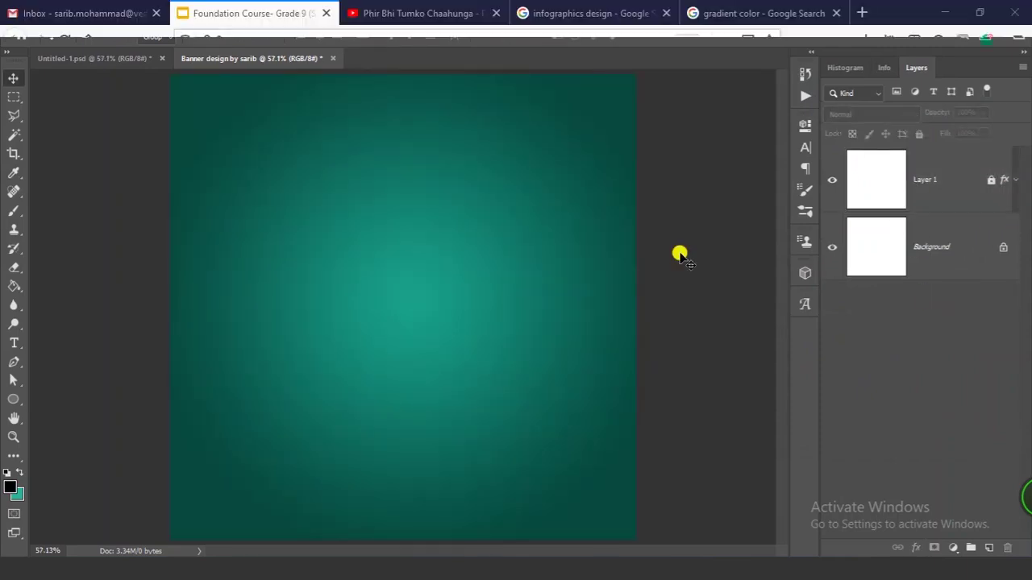
{"action": "key", "text": "alt+Tab"}
{"action": "left_click", "coordinate": [682, 258]}
{"action": "left_click_drag", "start_coordinate": [272, 185], "coordinate": [406, 272]}
{"action": "key", "text": "alt+Tab"}
{"action": "key", "text": "Return"}
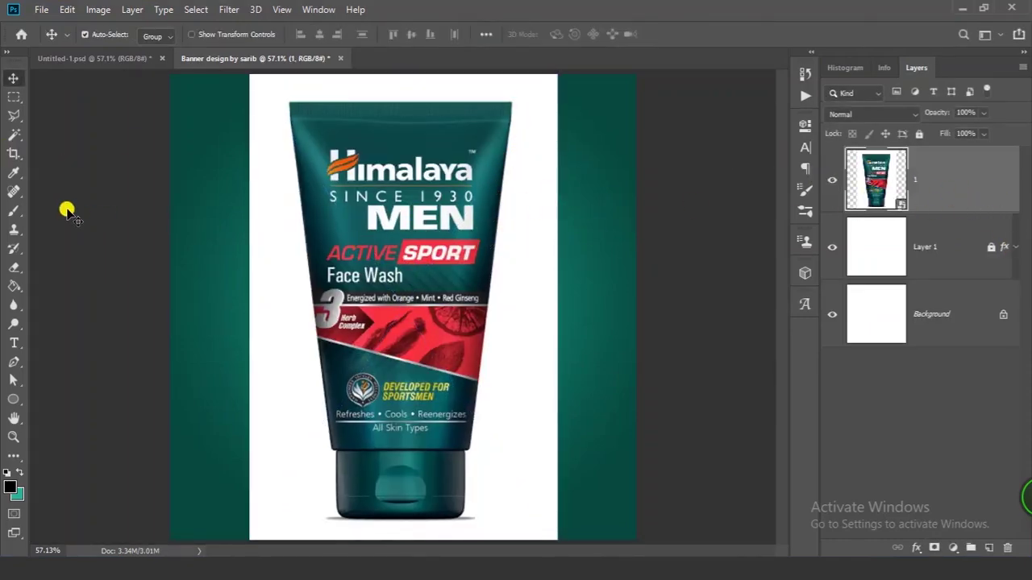
Copy the face wash tube onto its own layer using Select Subject, and delete the placed original with the white background.
{"action": "left_click", "coordinate": [10, 135]}
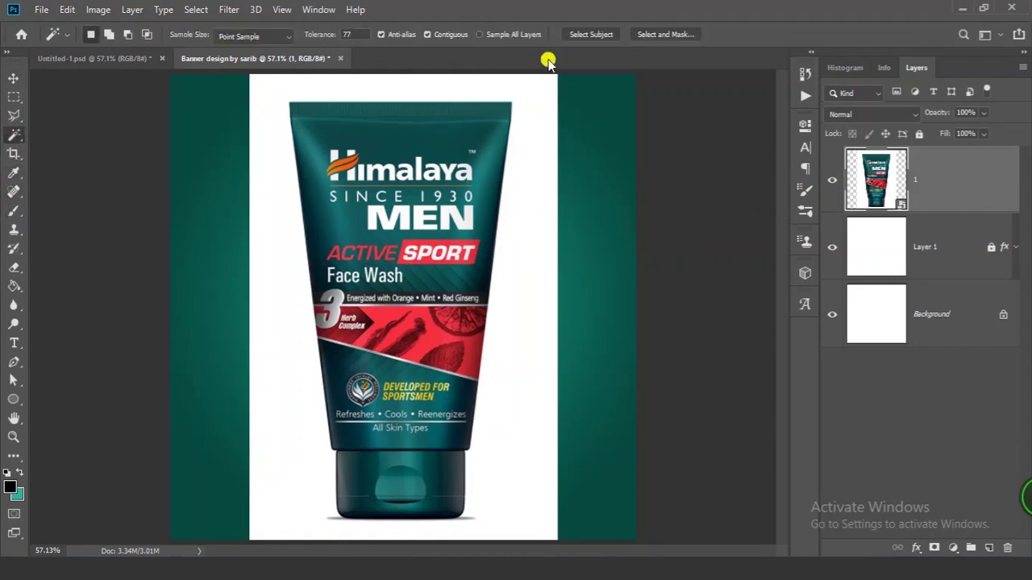
{"action": "left_click", "coordinate": [590, 34]}
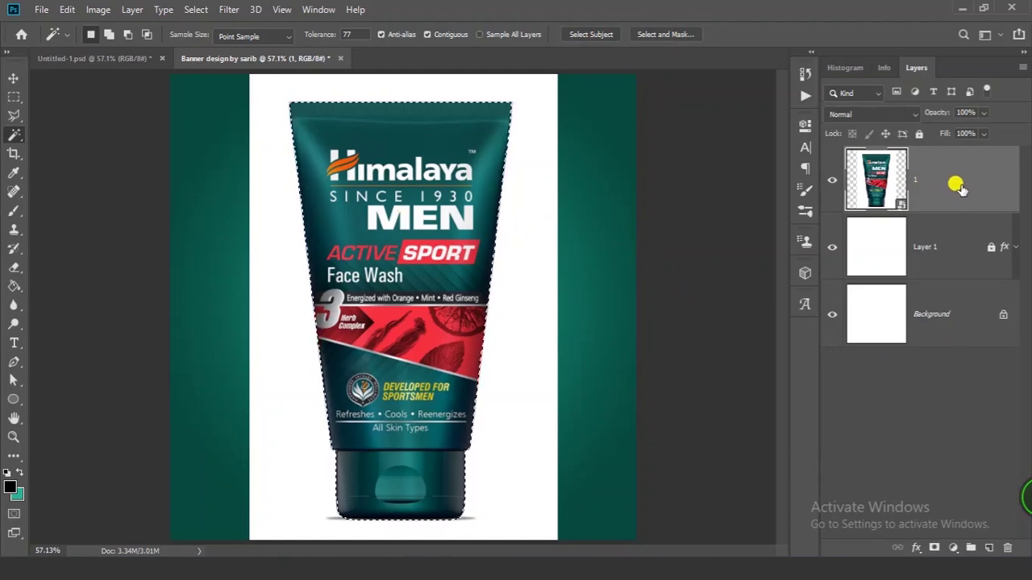
{"action": "key", "text": "ctrl+j"}
{"action": "left_click", "coordinate": [927, 252]}
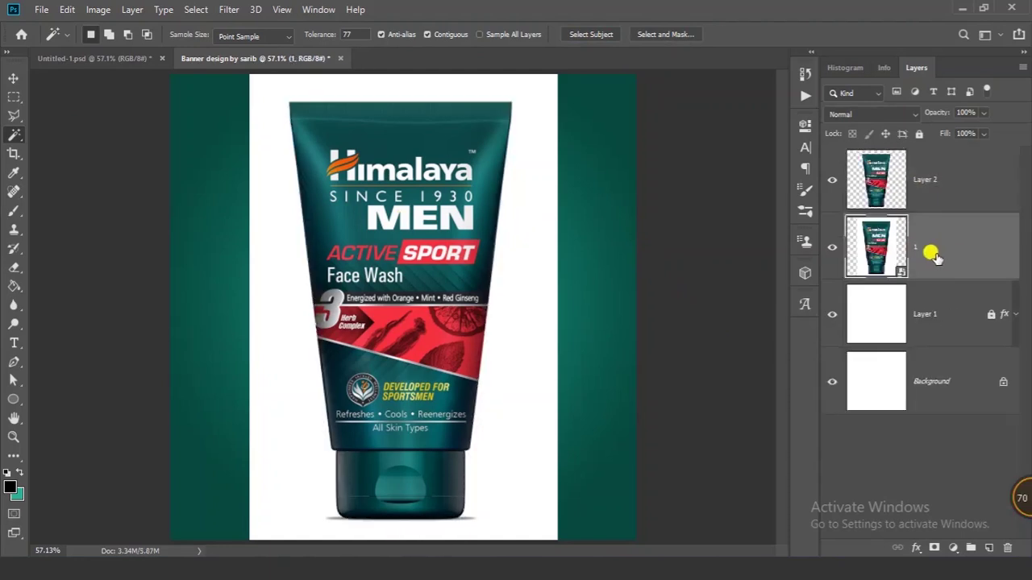
{"action": "key", "text": "Delete"}
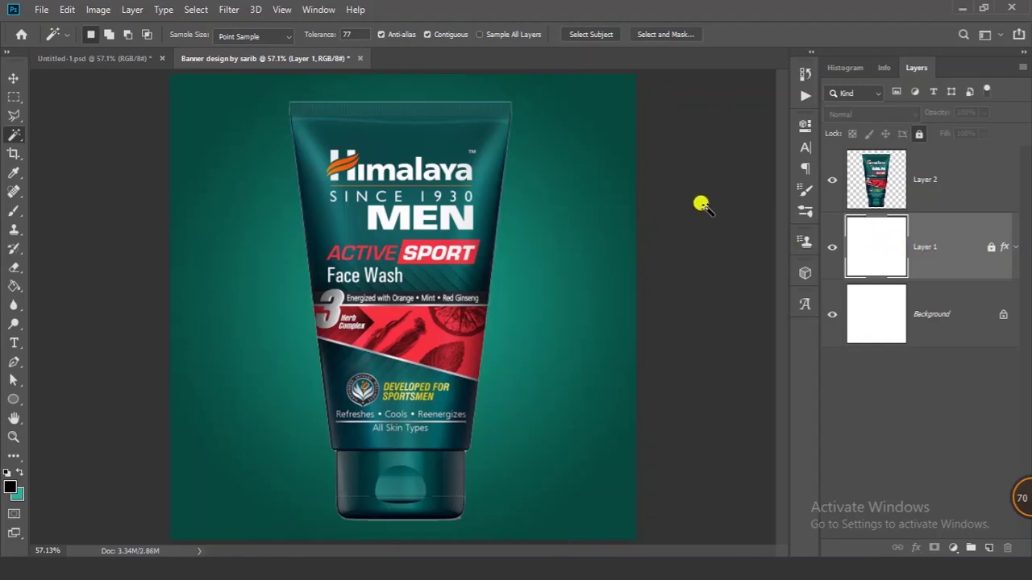
Check the cutout tube's edges for light fringes and load the pixels of its layer as a selection.
{"action": "scroll", "coordinate": [525, 132], "scroll_direction": "up", "scroll_amount": 5}
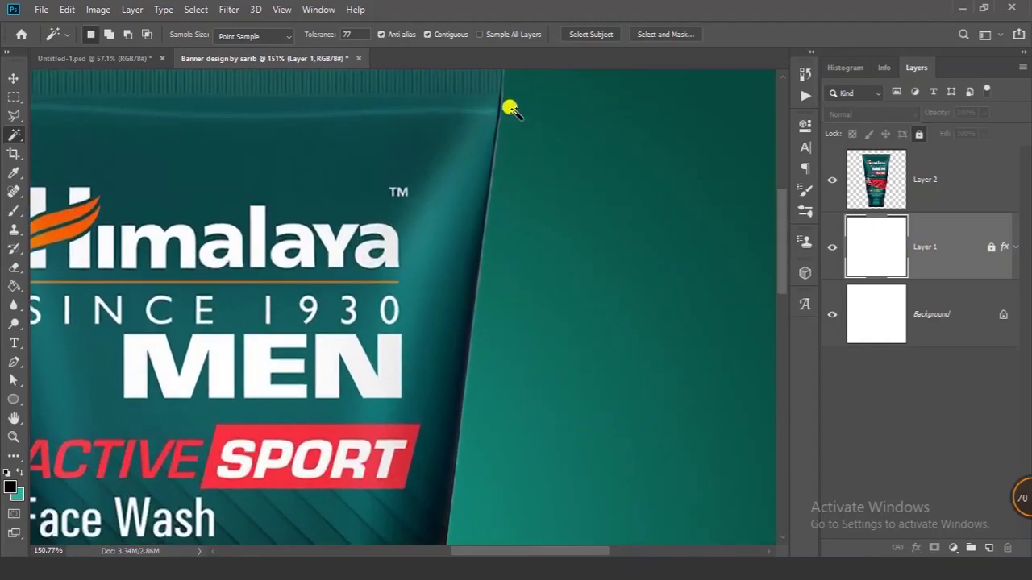
{"action": "scroll", "coordinate": [487, 193], "scroll_direction": "down", "scroll_amount": 4}
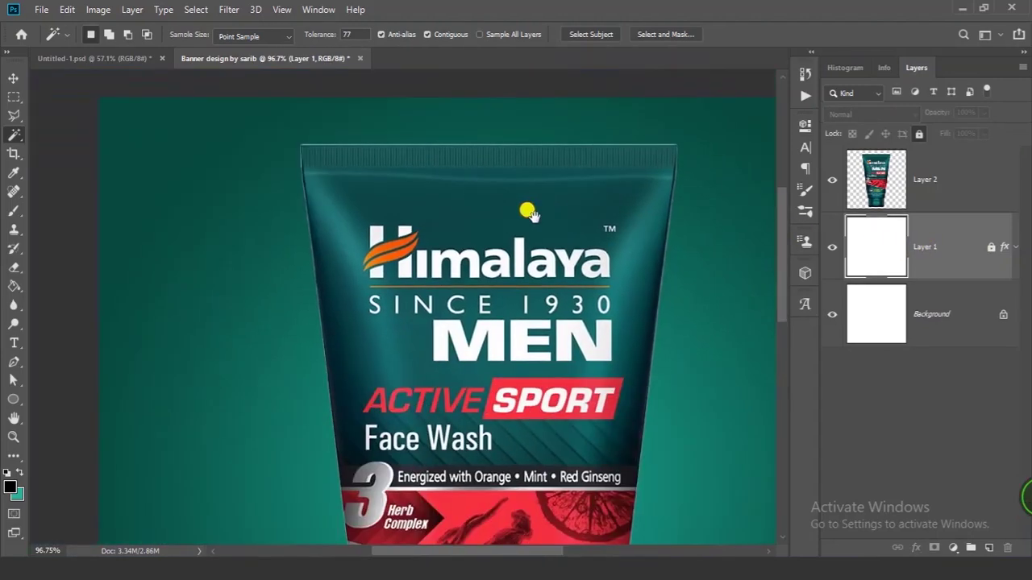
{"action": "scroll", "coordinate": [388, 176], "scroll_direction": "up", "scroll_amount": 5}
{"action": "scroll", "coordinate": [388, 176], "scroll_direction": "up", "scroll_amount": 1}
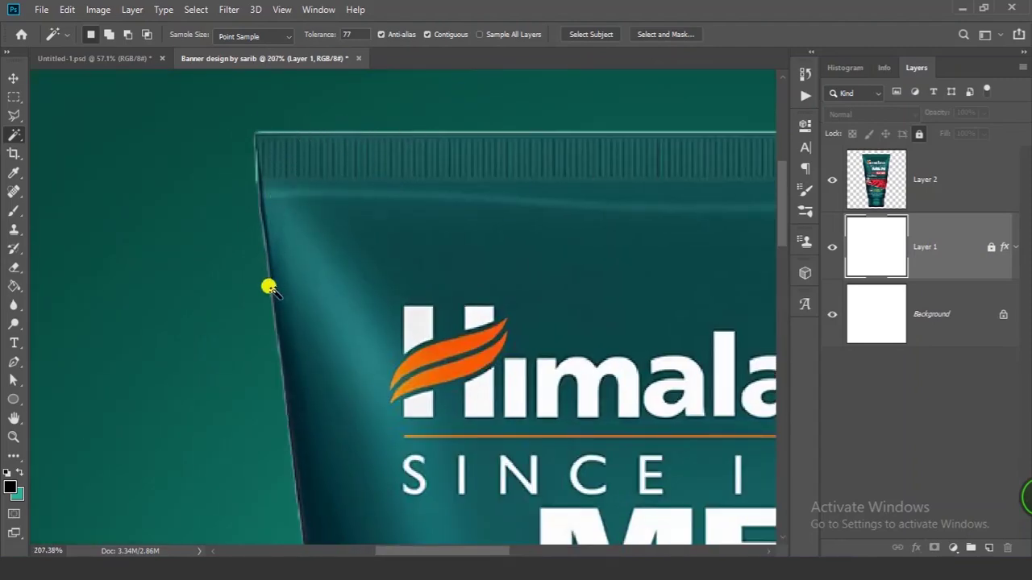
{"action": "scroll", "coordinate": [348, 249], "scroll_direction": "down", "scroll_amount": 6}
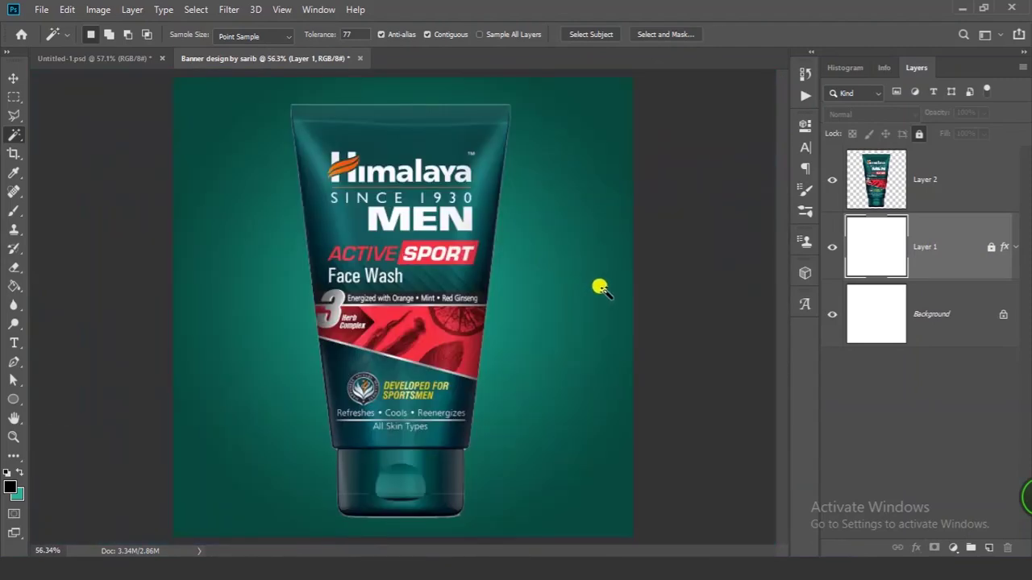
{"action": "left_click", "coordinate": [929, 195]}
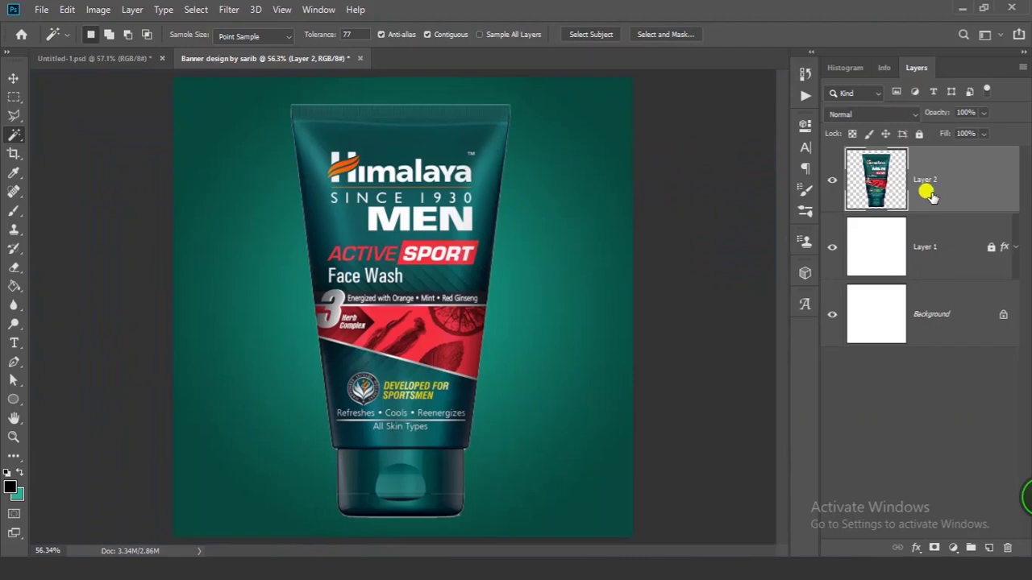
{"action": "right_click", "coordinate": [875, 178]}
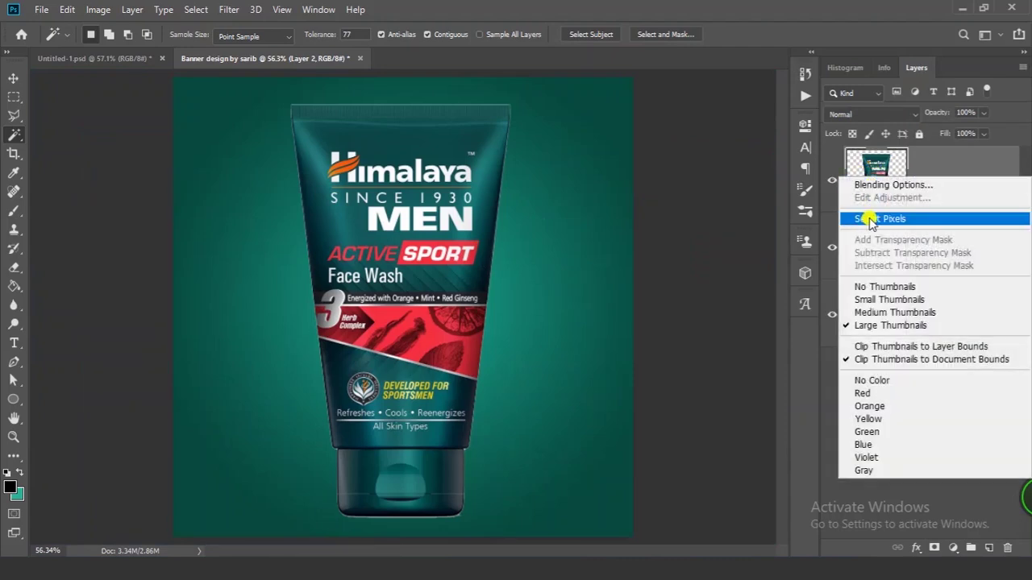
{"action": "left_click", "coordinate": [888, 220]}
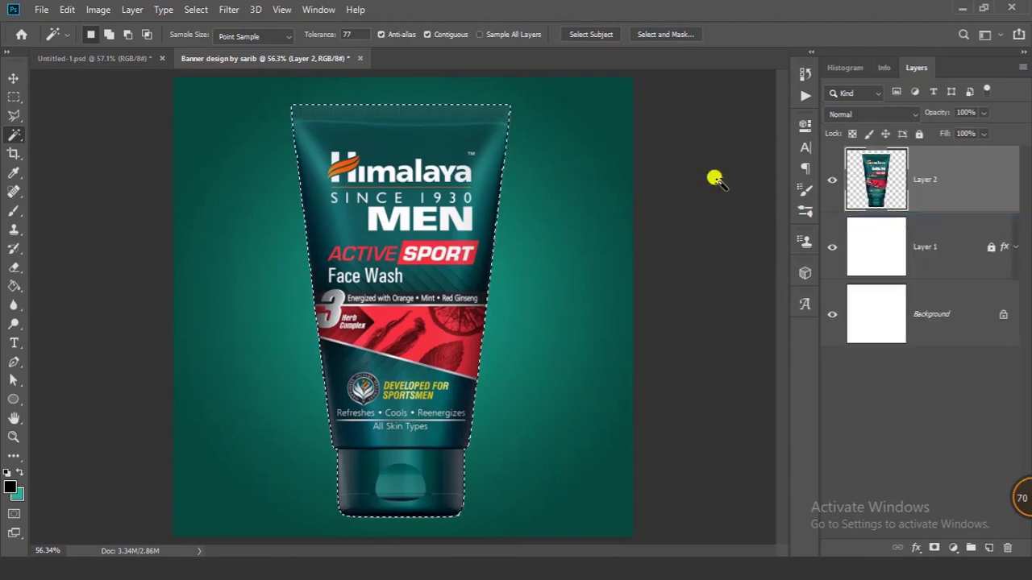
Contract the selection around the face wash tube slightly inward from its edge.
{"action": "left_click", "coordinate": [196, 10]}
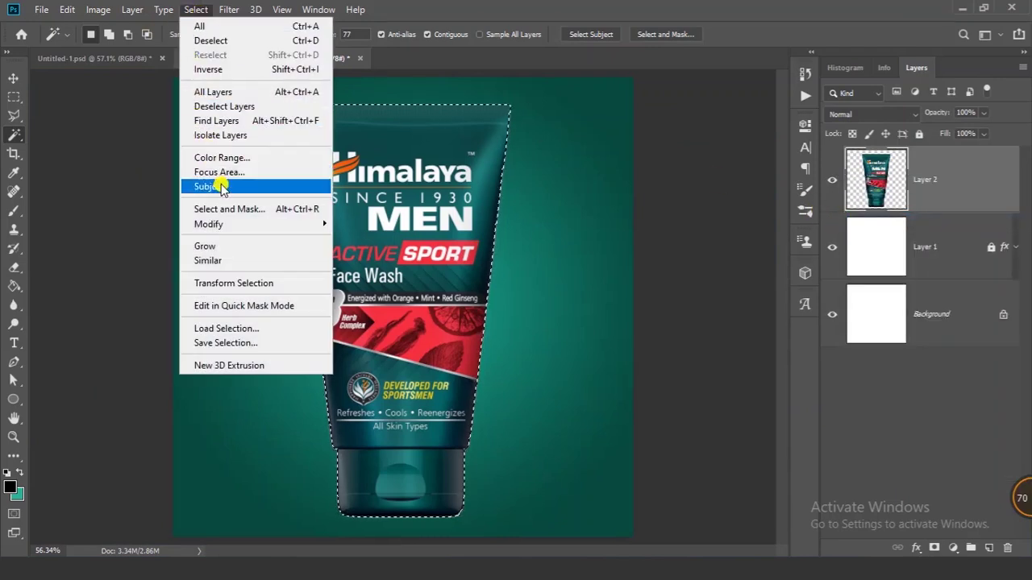
{"action": "mouse_move", "coordinate": [314, 224]}
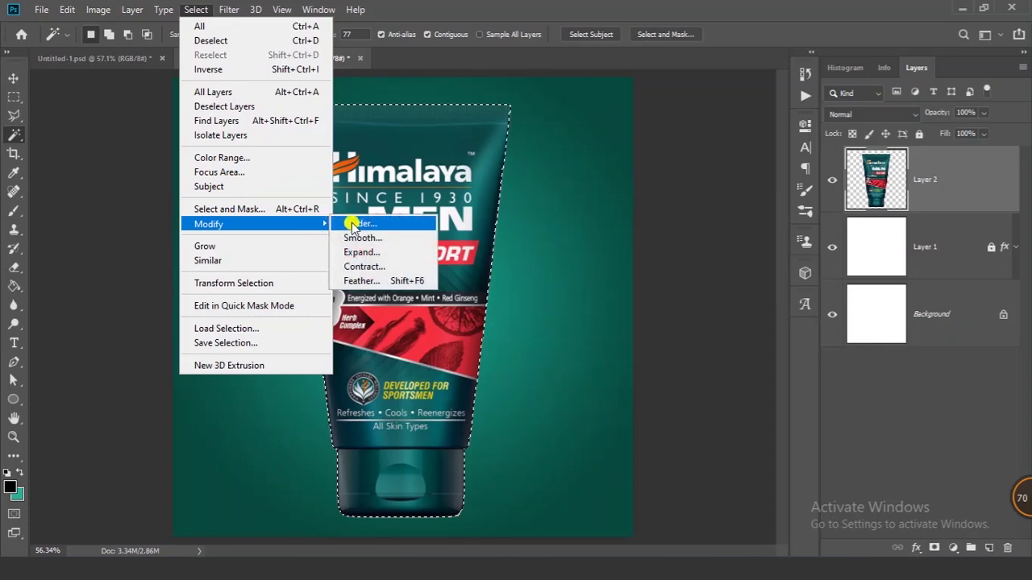
{"action": "left_click", "coordinate": [376, 267]}
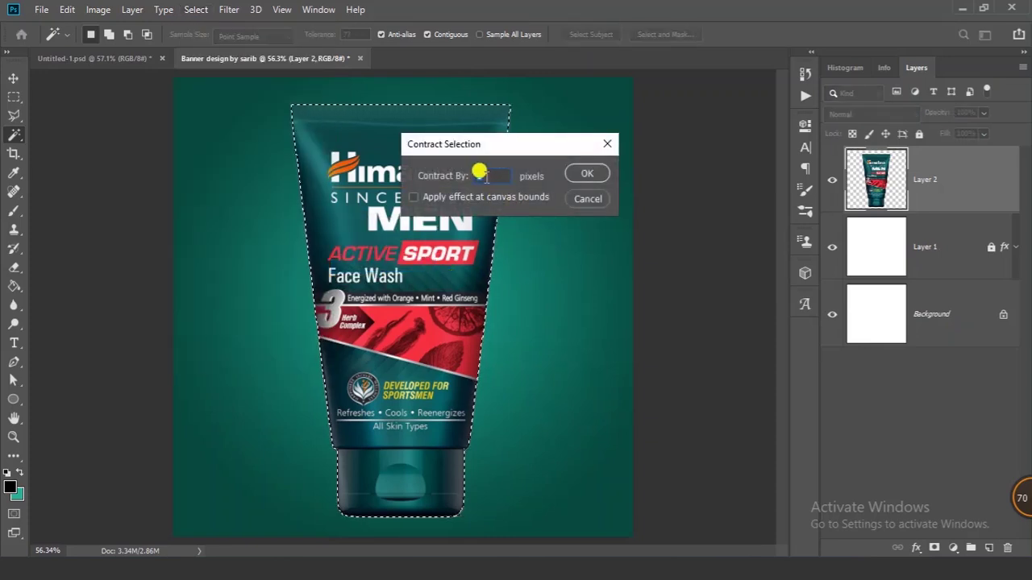
{"action": "left_click", "coordinate": [582, 175]}
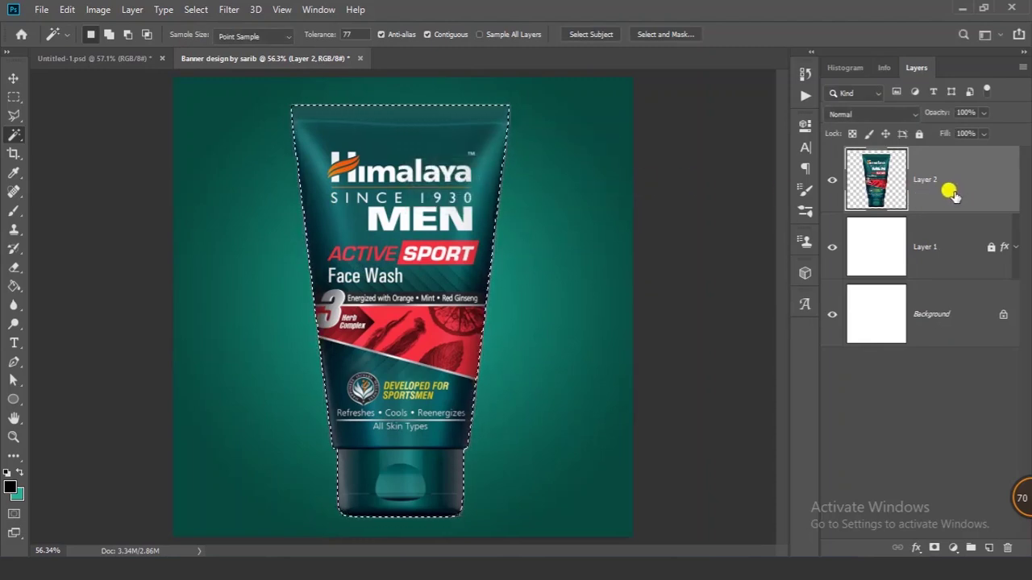
Copy the contracted tube selection to a new layer and delete the previous cutout, Layer 2.
{"action": "key", "text": "ctrl+j"}
{"action": "left_click", "coordinate": [956, 250]}
{"action": "key", "text": "Delete"}
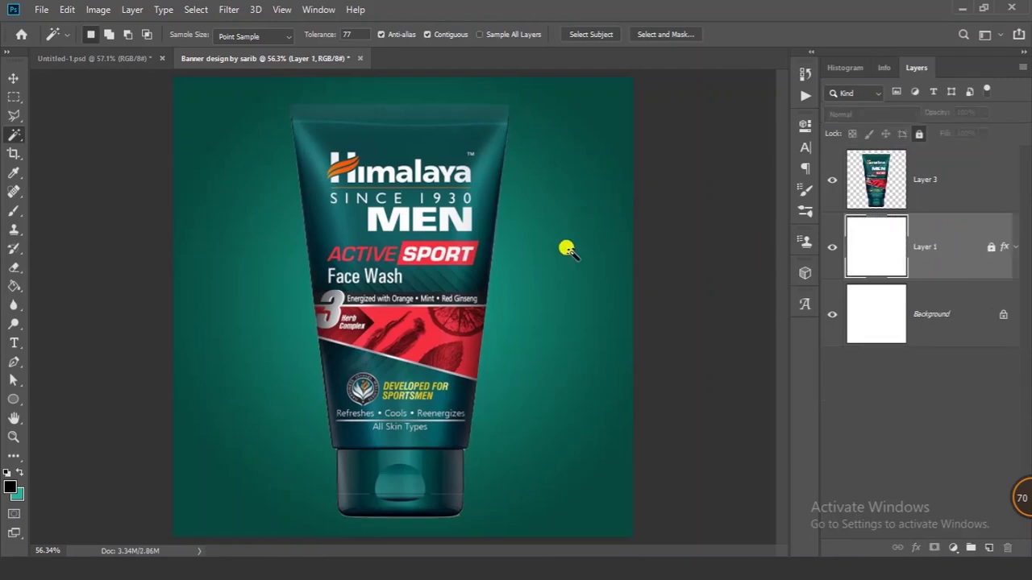
Inspect the edges of the tube's cap for light fringes and add a white layer mask to Layer 3.
{"action": "scroll", "coordinate": [502, 362], "scroll_direction": "up", "scroll_amount": 4}
{"action": "scroll", "coordinate": [511, 425], "scroll_direction": "down", "scroll_amount": 5}
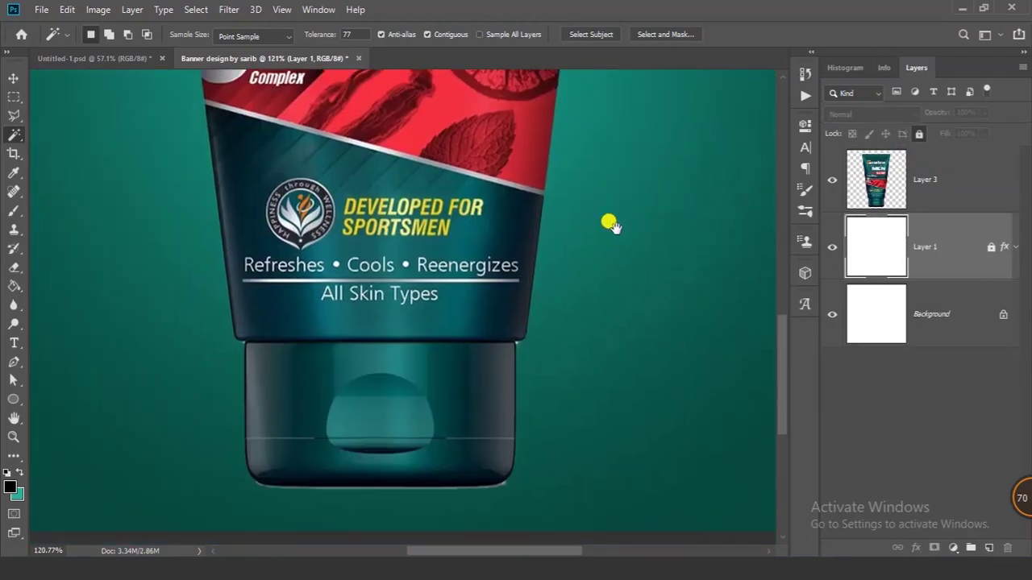
{"action": "left_click_drag", "start_coordinate": [528, 404], "coordinate": [580, 423]}
{"action": "left_click_drag", "start_coordinate": [539, 314], "coordinate": [623, 289]}
{"action": "left_click", "coordinate": [882, 187]}
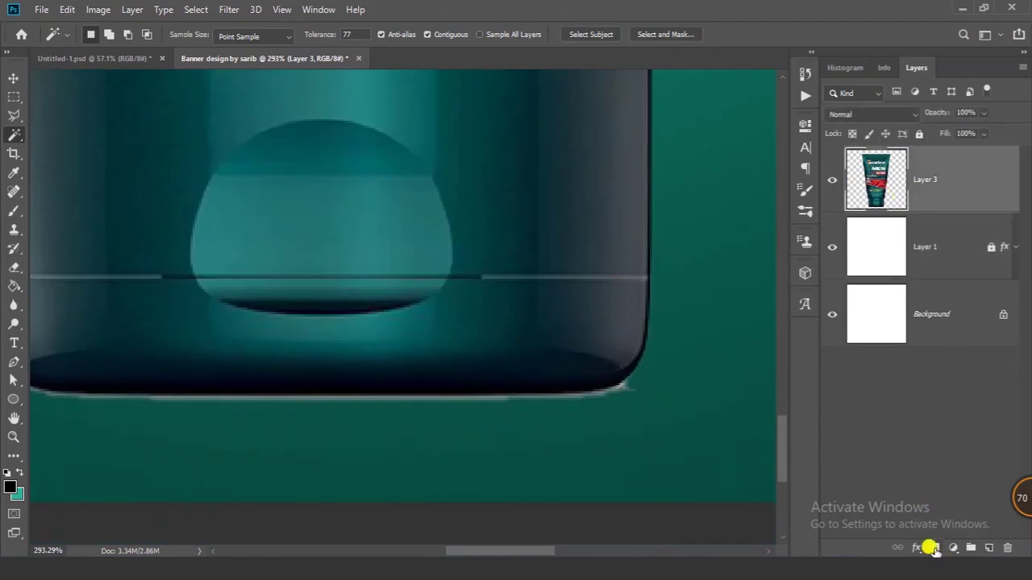
{"action": "left_click", "coordinate": [934, 548]}
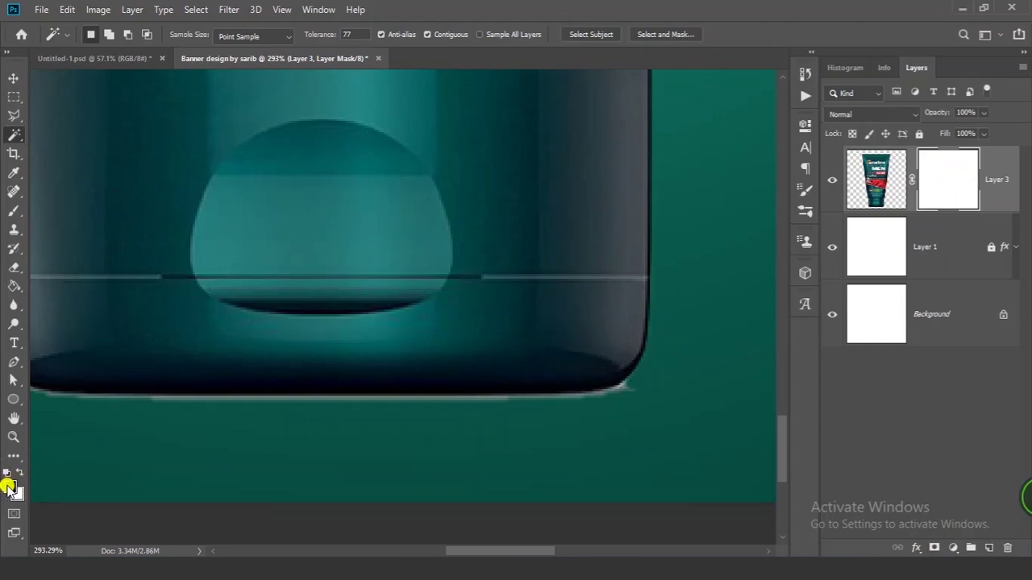
Paint black on the tube's layer mask with a 5 px brush to hide the light fringe at the cap's bottom-right corner.
{"action": "left_click_drag", "start_coordinate": [355, 359], "coordinate": [406, 328]}
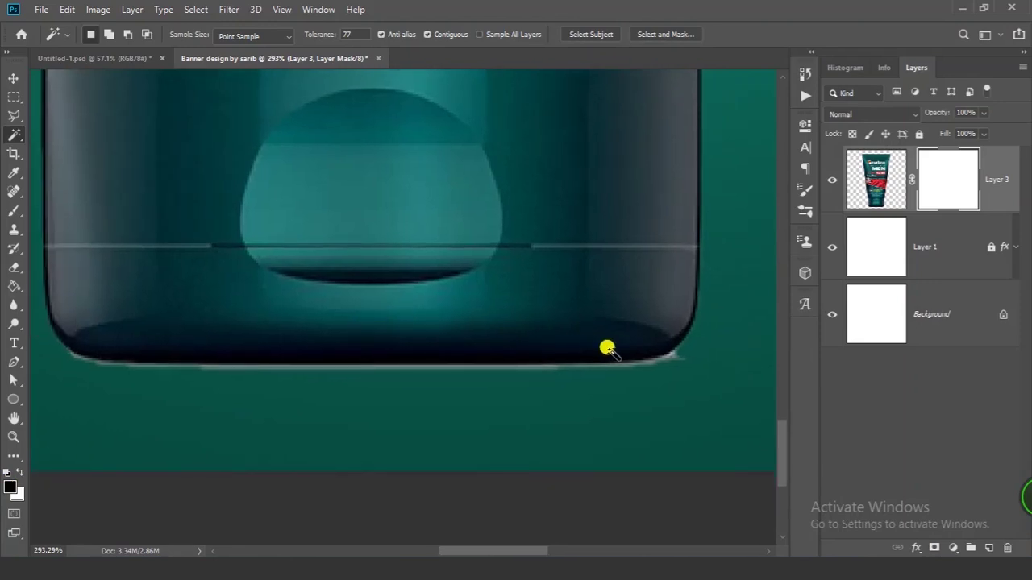
{"action": "key", "text": "b"}
{"action": "right_click", "coordinate": [653, 347]}
{"action": "left_click", "coordinate": [748, 470]}
{"action": "left_click", "coordinate": [940, 184]}
{"action": "key", "text": "bracketleft"}
{"action": "key", "text": "bracketleft"}
{"action": "left_click_drag", "start_coordinate": [687, 356], "coordinate": [773, 374]}
{"action": "mouse_move", "coordinate": [675, 357]}
{"action": "left_mouse_down"}
{"action": "mouse_move", "coordinate": [641, 347]}
{"action": "mouse_move", "coordinate": [606, 395]}
{"action": "mouse_move", "coordinate": [516, 396]}
{"action": "mouse_move", "coordinate": [659, 376]}
{"action": "mouse_move", "coordinate": [595, 342]}
{"action": "left_mouse_up"}
{"action": "key", "text": "bracketleft"}
{"action": "key", "text": "bracketleft"}
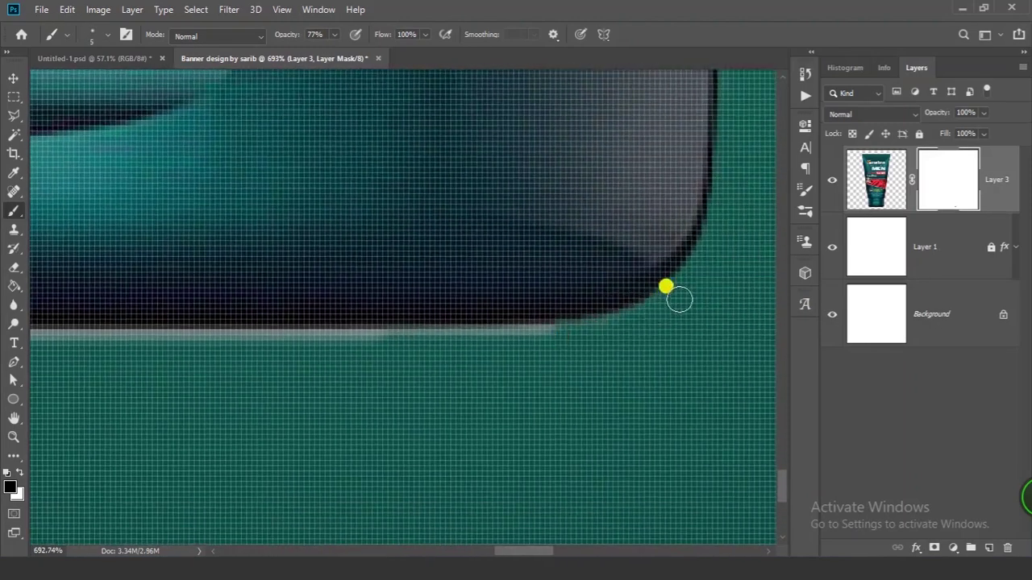
{"action": "mouse_move", "coordinate": [649, 307]}
{"action": "left_mouse_down"}
{"action": "mouse_move", "coordinate": [583, 337]}
{"action": "mouse_move", "coordinate": [675, 355]}
{"action": "left_mouse_up"}
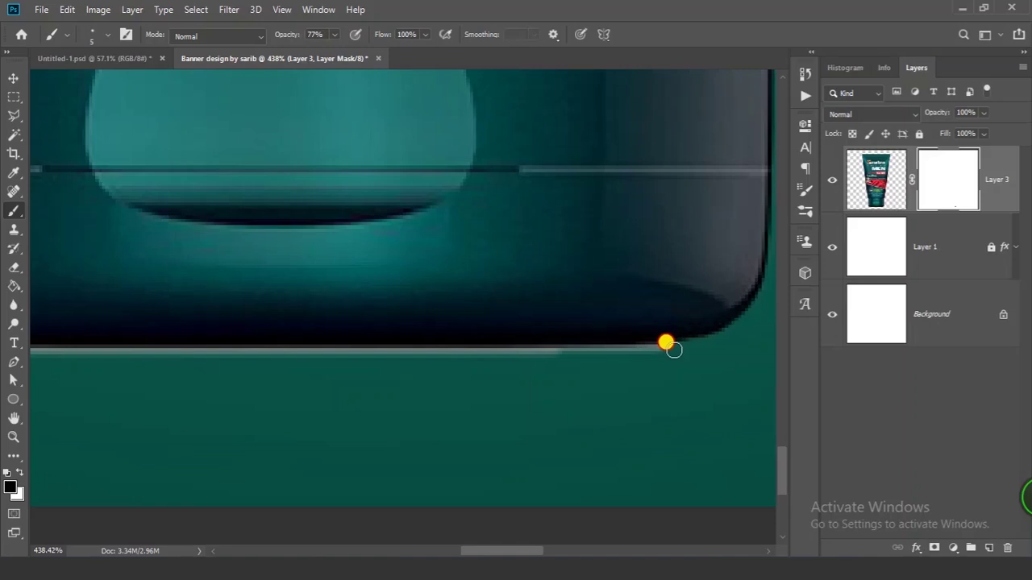
Mask out the light fringe along the cap's whole bottom edge, enlarging the black brush to 17 px for the remainder.
{"action": "left_click_drag", "start_coordinate": [674, 350], "coordinate": [110, 381]}
{"action": "left_click_drag", "start_coordinate": [300, 384], "coordinate": [629, 391]}
{"action": "scroll", "coordinate": [621, 384], "scroll_direction": "right", "scroll_amount": 4}
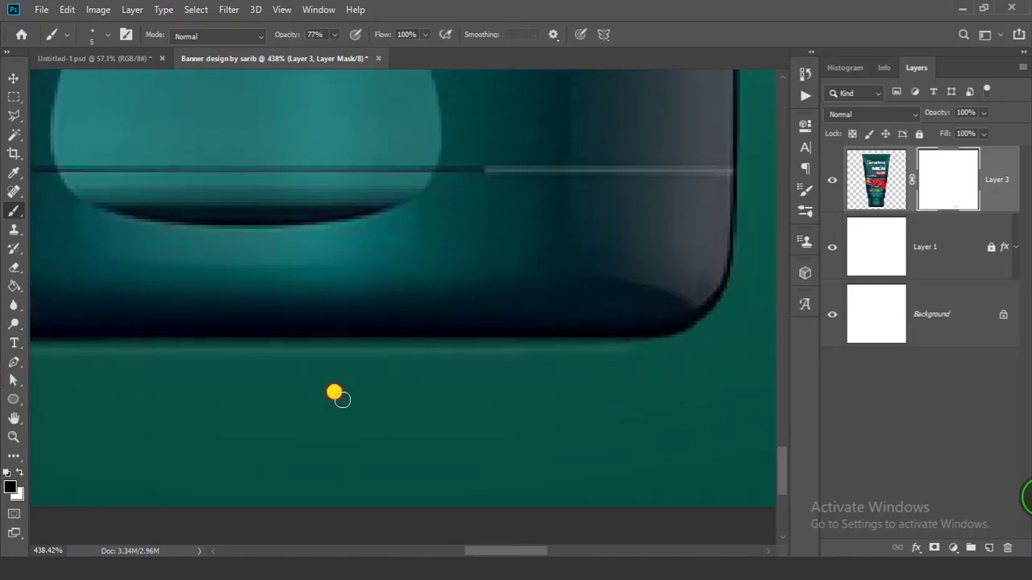
{"action": "right_click", "coordinate": [637, 357], "text": "alt"}
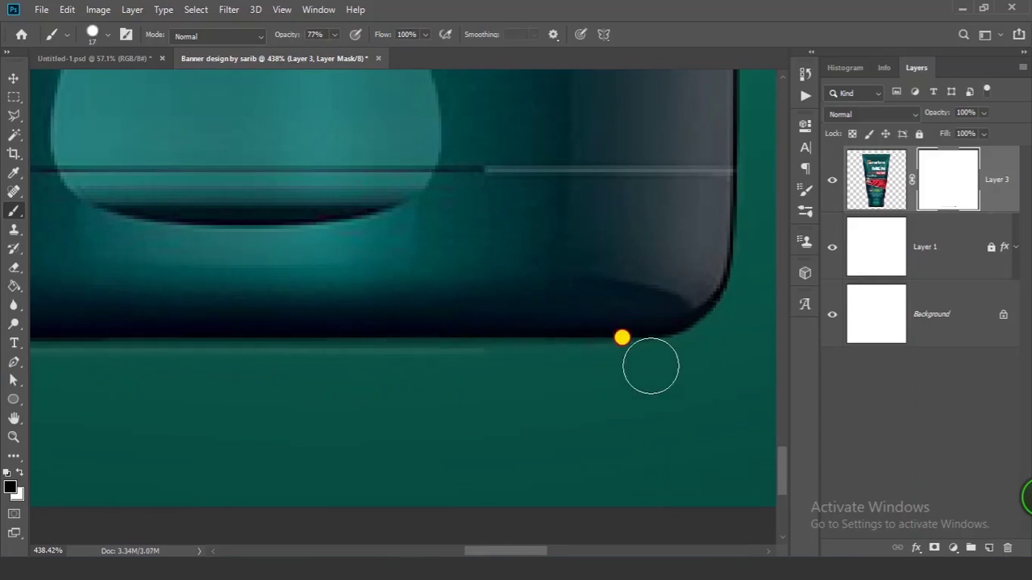
{"action": "mouse_move", "coordinate": [650, 366]}
{"action": "left_mouse_down"}
{"action": "mouse_move", "coordinate": [263, 375]}
{"action": "mouse_move", "coordinate": [1, 407]}
{"action": "left_mouse_up"}
{"action": "scroll", "coordinate": [283, 418], "scroll_direction": "right", "scroll_amount": 5}
{"action": "left_click_drag", "start_coordinate": [475, 369], "coordinate": [374, 408]}
{"action": "scroll", "coordinate": [354, 403], "scroll_direction": "up", "scroll_amount": 4}
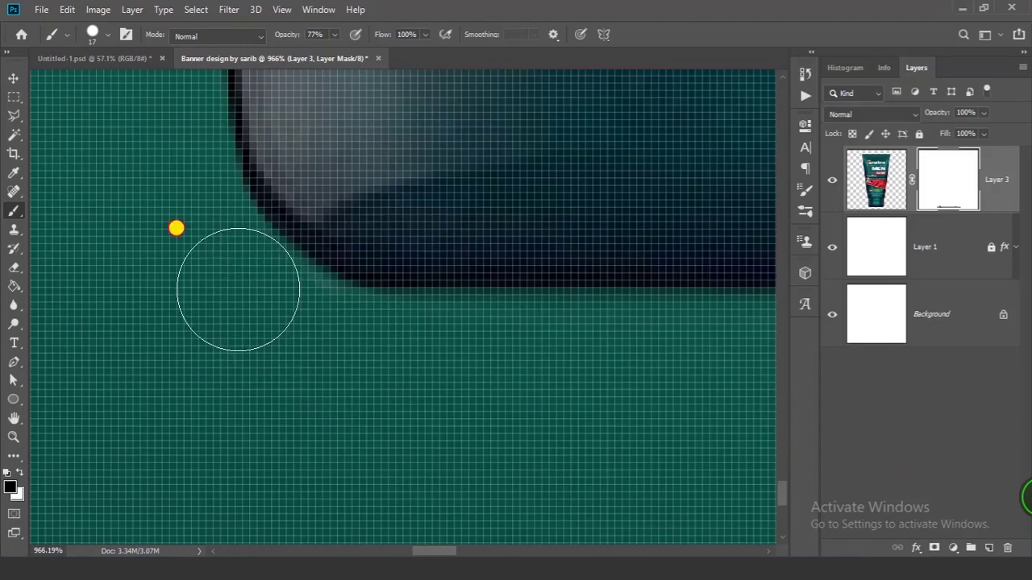
{"action": "scroll", "coordinate": [307, 295], "scroll_direction": "down", "scroll_amount": 10}
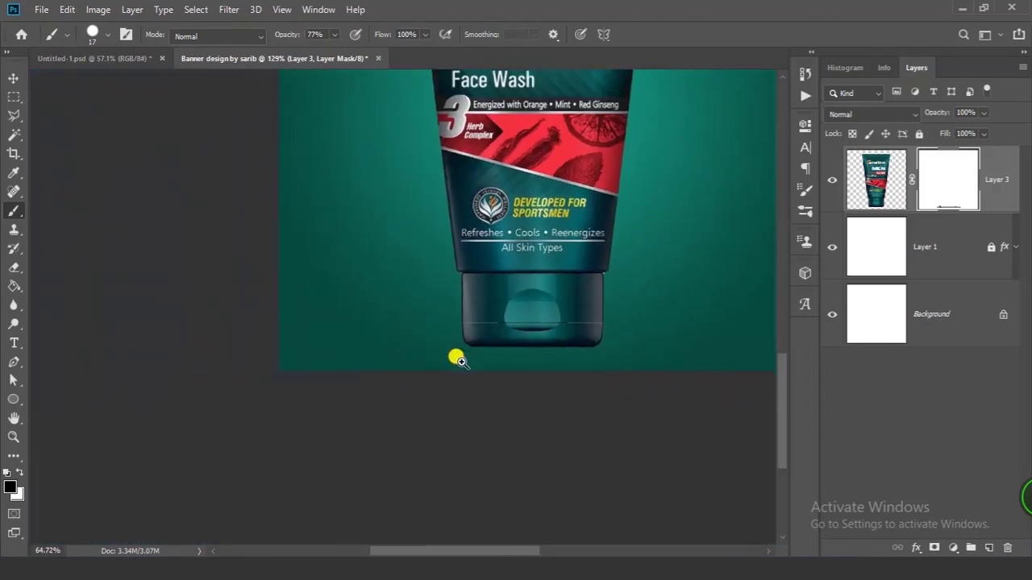
Mask out the light pixels where the cap's right side meets the tube body with a 4 px brush.
{"action": "scroll", "coordinate": [475, 366], "scroll_direction": "down", "scroll_amount": 2}
{"action": "scroll", "coordinate": [474, 338], "scroll_direction": "up", "scroll_amount": 6}
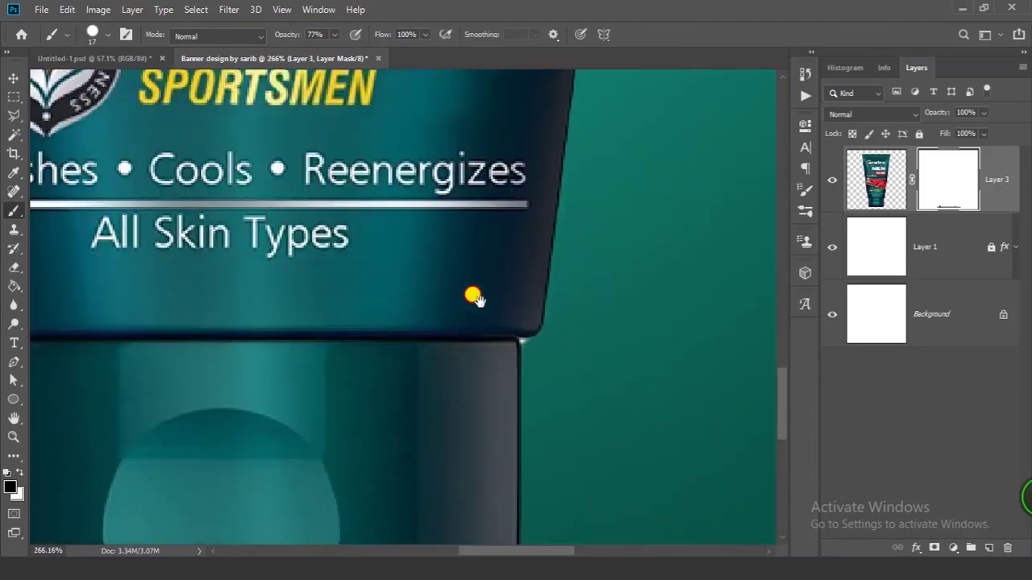
{"action": "scroll", "coordinate": [562, 354], "scroll_direction": "up", "scroll_amount": 3}
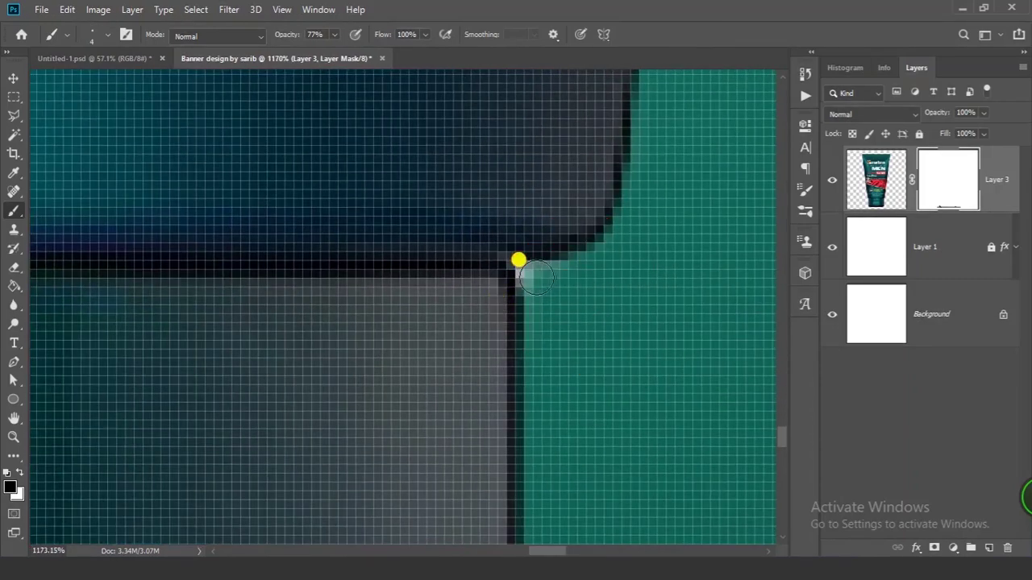
{"action": "left_click_drag", "start_coordinate": [560, 341], "coordinate": [568, 341]}
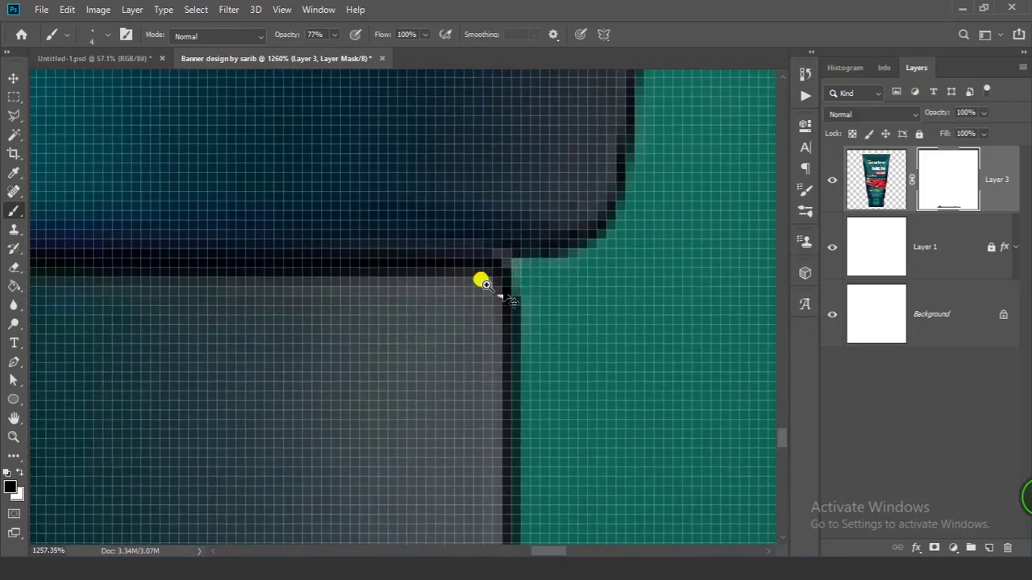
{"action": "left_click_drag", "start_coordinate": [531, 297], "coordinate": [729, 266]}
{"action": "left_click_drag", "start_coordinate": [335, 282], "coordinate": [491, 341]}
{"action": "left_click_drag", "start_coordinate": [707, 311], "coordinate": [489, 394]}
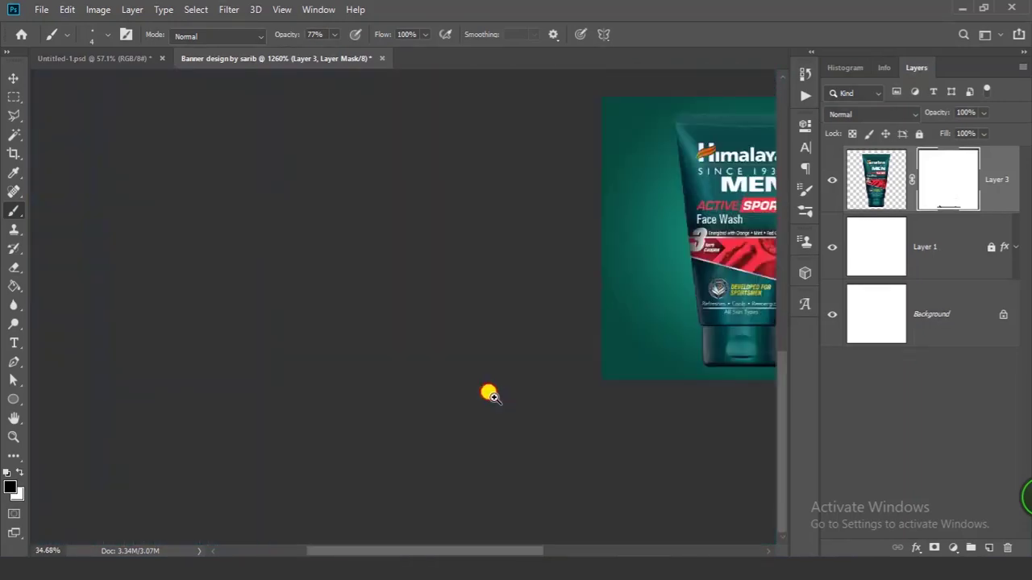
Apply the layer mask permanently to the face wash tube layer.
{"action": "key", "text": "v"}
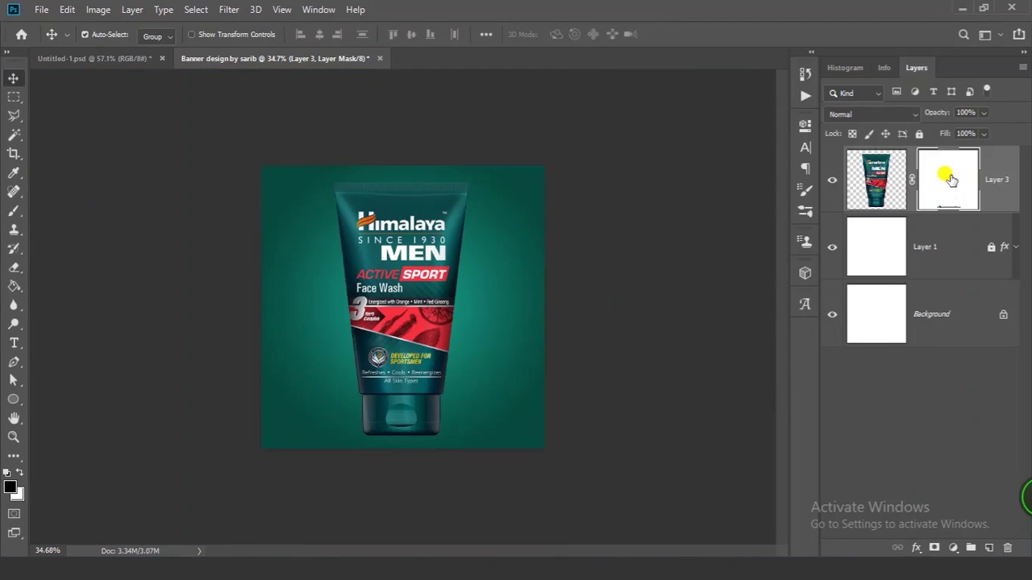
{"action": "right_click", "coordinate": [947, 177]}
{"action": "left_click", "coordinate": [931, 220]}
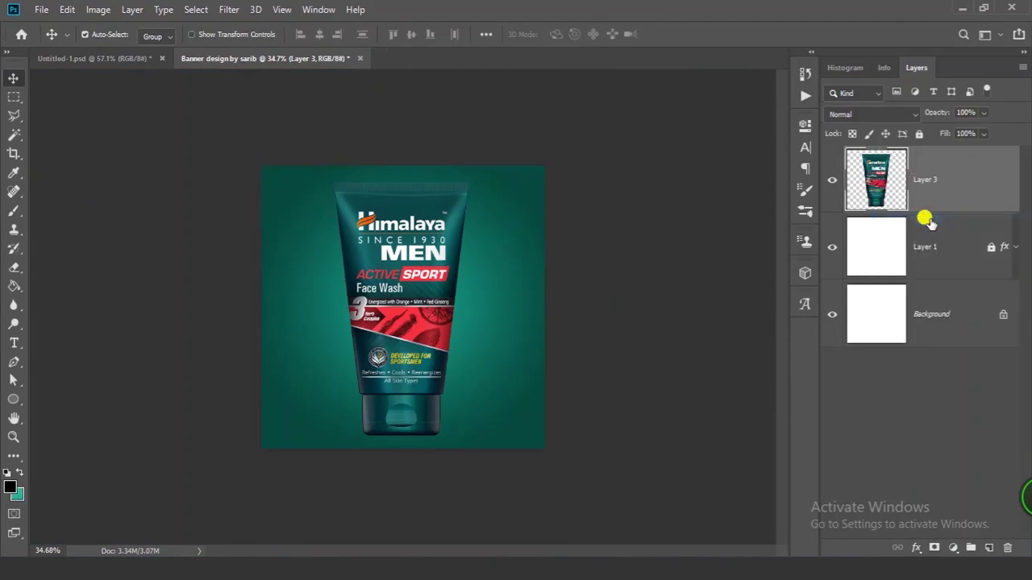
Scale the face wash tube down proportionally to 90.13% in the middle of the banner and commit the transform.
{"action": "key", "text": "ctrl+t"}
{"action": "left_click_drag", "start_coordinate": [459, 175], "coordinate": [417, 212]}
{"action": "key", "text": "ctrl+0"}
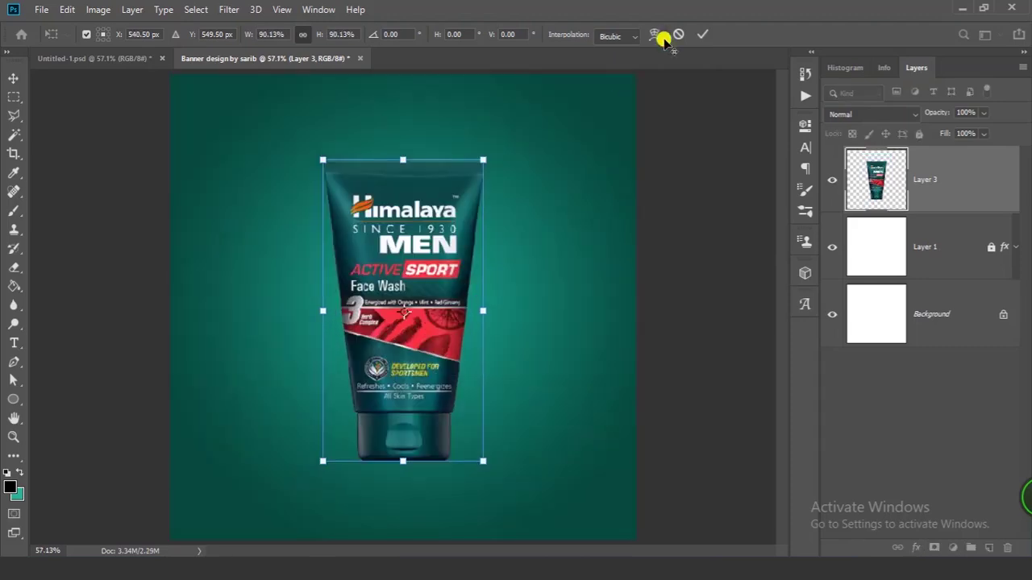
{"action": "left_click", "coordinate": [702, 34]}
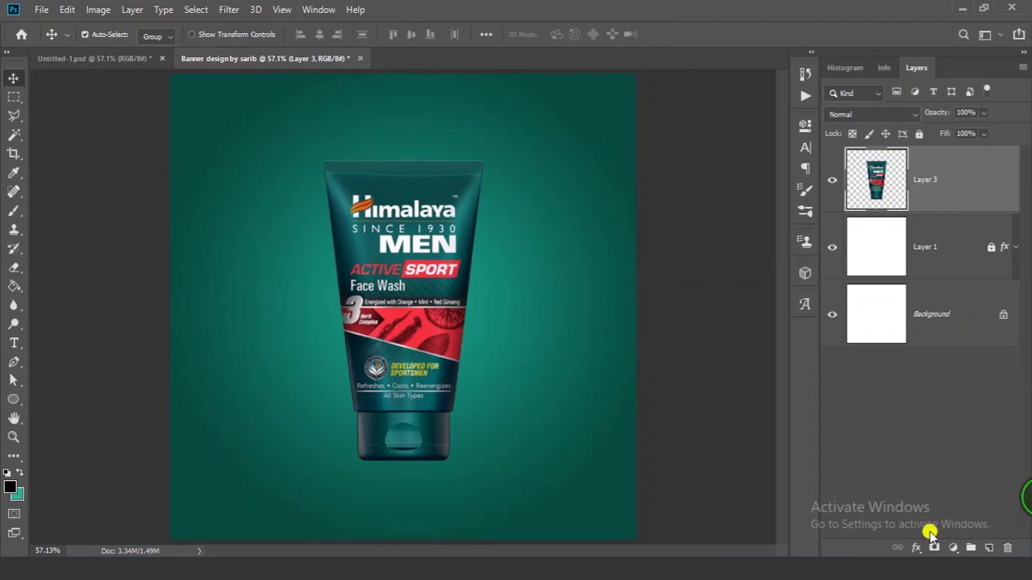
Add a Hue/Saturation adjustment layer above the tube and target the Cyans by sampling the tube's upper body.
{"action": "left_click", "coordinate": [951, 548]}
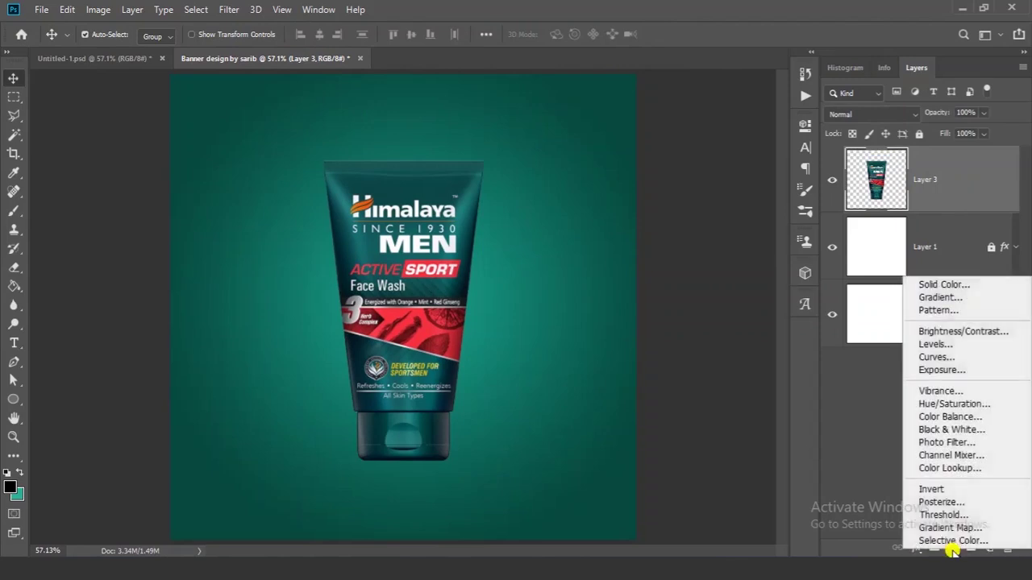
{"action": "left_click", "coordinate": [951, 404]}
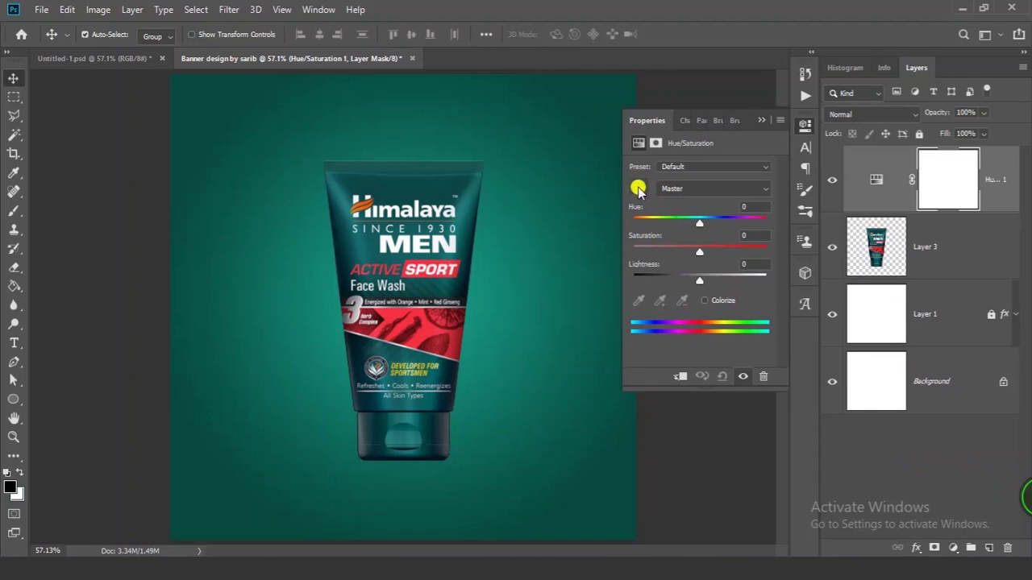
{"action": "left_click", "coordinate": [638, 186]}
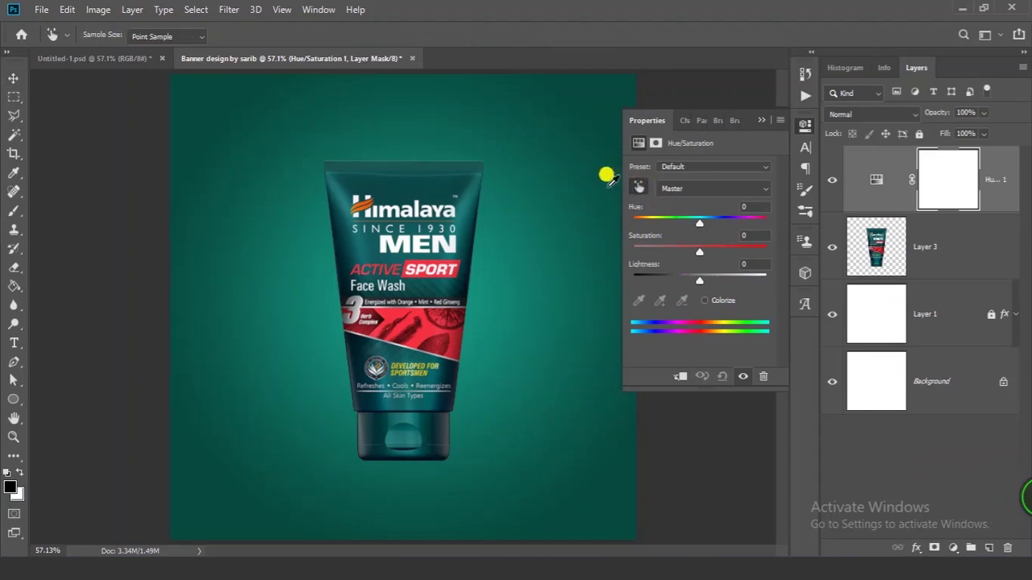
{"action": "left_click", "coordinate": [412, 175]}
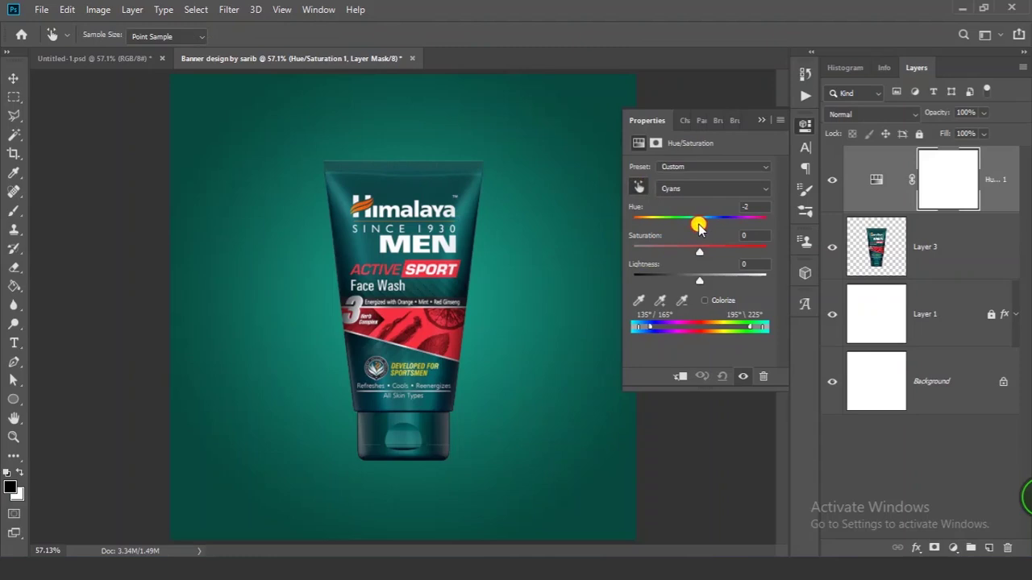
Clip the Hue/Saturation adjustment to the tube layer and tune its Cyans so the tube matches the green background.
{"action": "left_click_drag", "start_coordinate": [694, 228], "coordinate": [694, 229]}
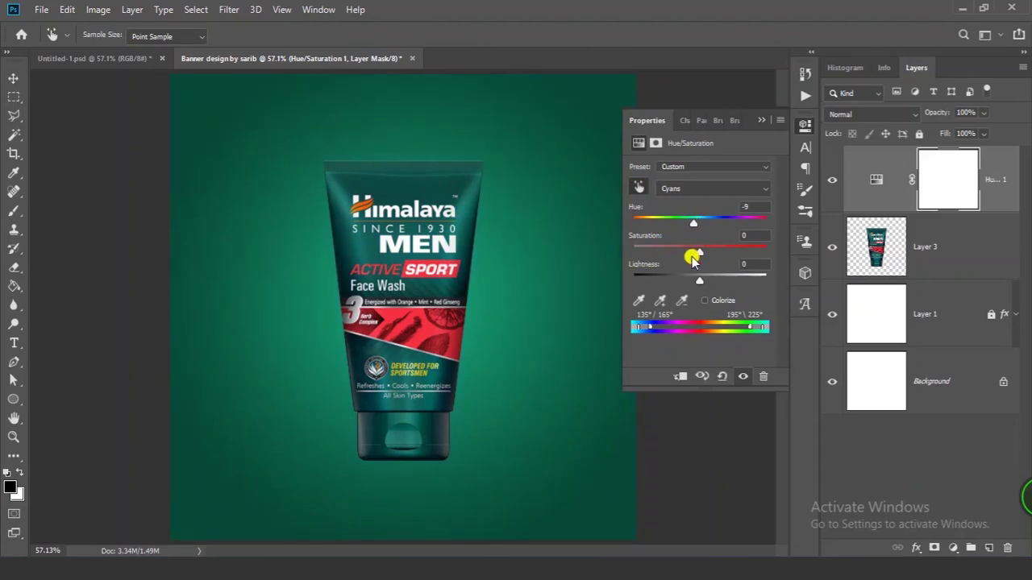
{"action": "left_click", "coordinate": [676, 377]}
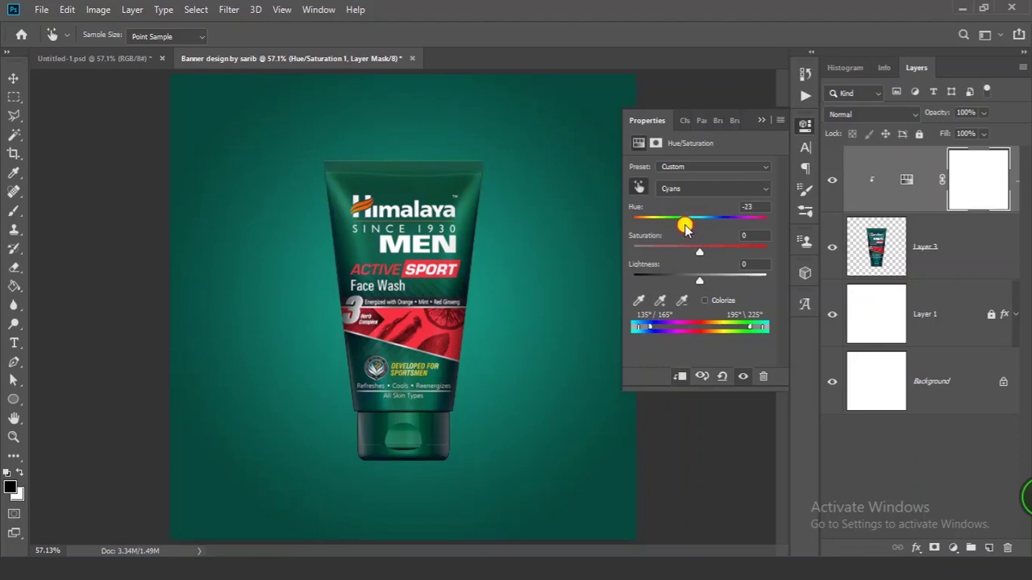
{"action": "left_click_drag", "start_coordinate": [693, 230], "coordinate": [700, 254]}
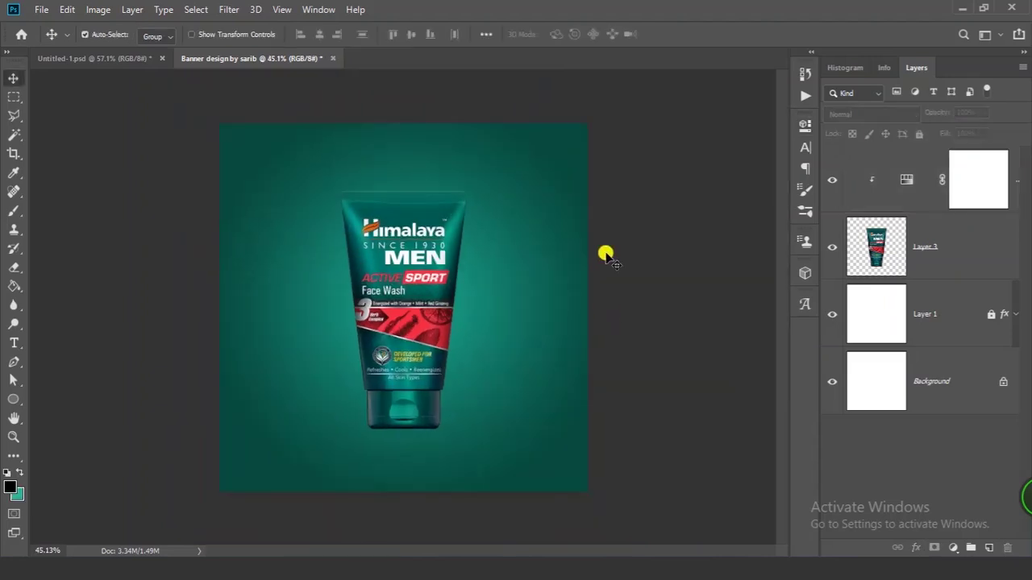
Place the cut lemon image with leaves from the file folder onto the banner canvas.
{"action": "key", "text": "alt+Tab"}
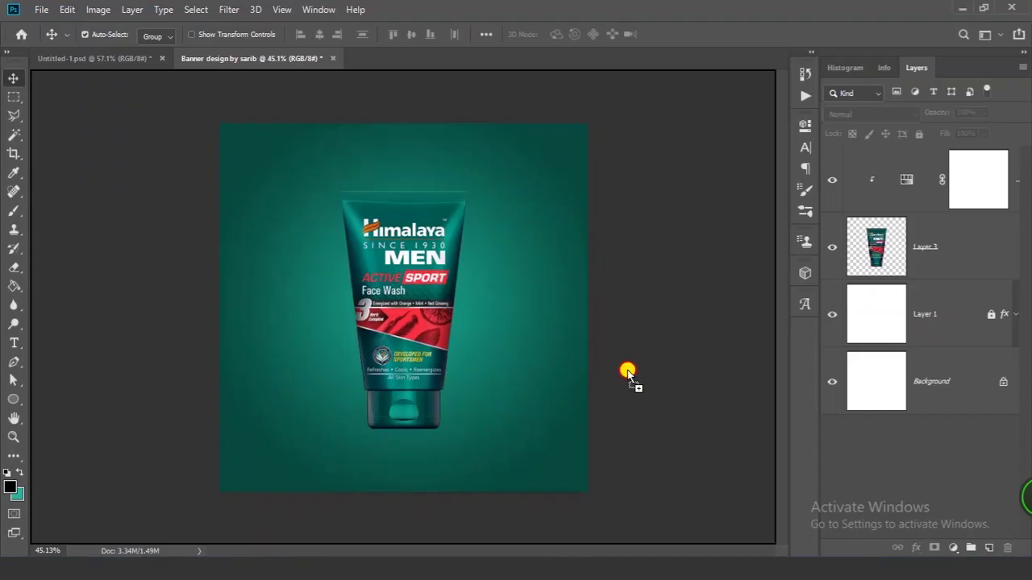
{"action": "left_click_drag", "start_coordinate": [626, 373], "coordinate": [495, 258]}
{"action": "key", "text": "Return"}
Select the lemons and leaves on the placed image with Select Subject, excluding the white shadow beneath them.
{"action": "left_click_drag", "start_coordinate": [428, 470], "coordinate": [605, 396]}
{"action": "left_click_drag", "start_coordinate": [418, 363], "coordinate": [369, 387]}
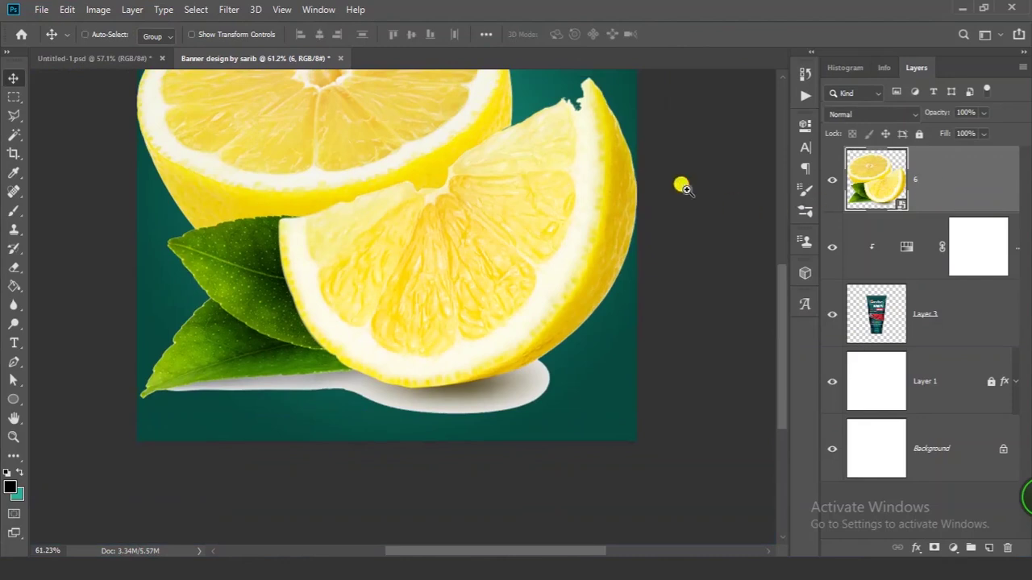
{"action": "left_click_drag", "start_coordinate": [709, 208], "coordinate": [657, 208]}
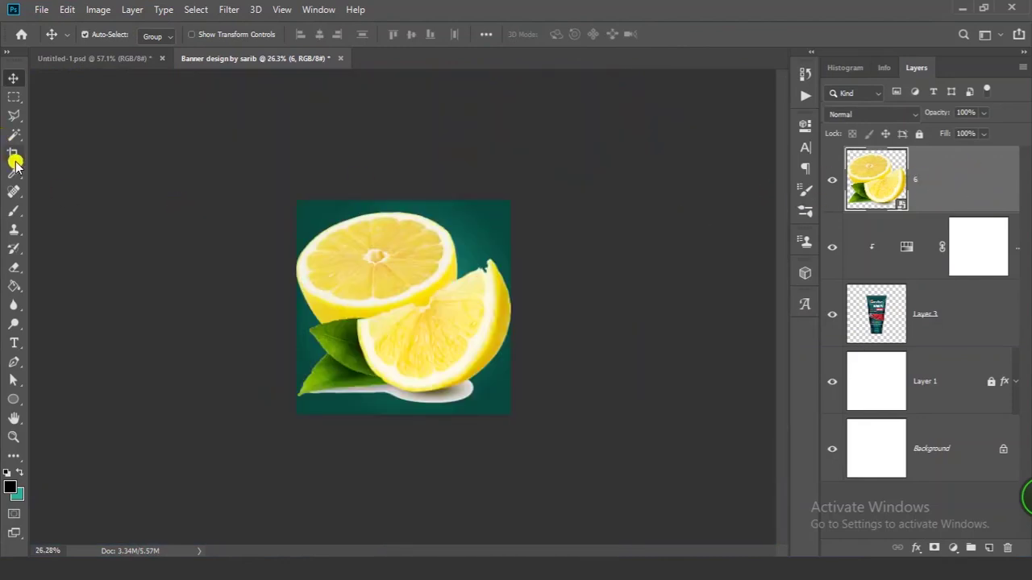
{"action": "left_click", "coordinate": [14, 135]}
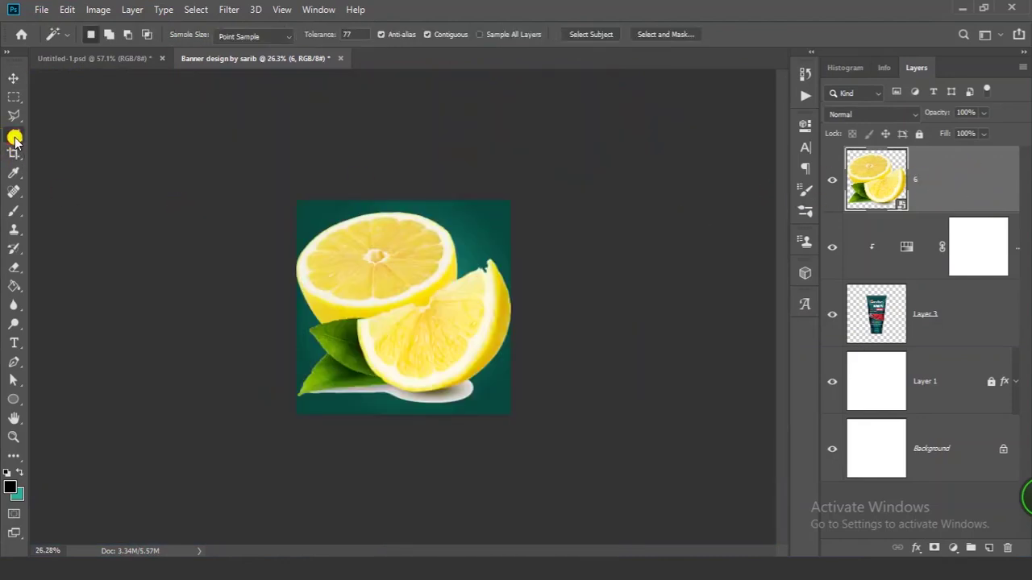
{"action": "left_click", "coordinate": [589, 32]}
{"action": "left_click_drag", "start_coordinate": [417, 387], "coordinate": [411, 419]}
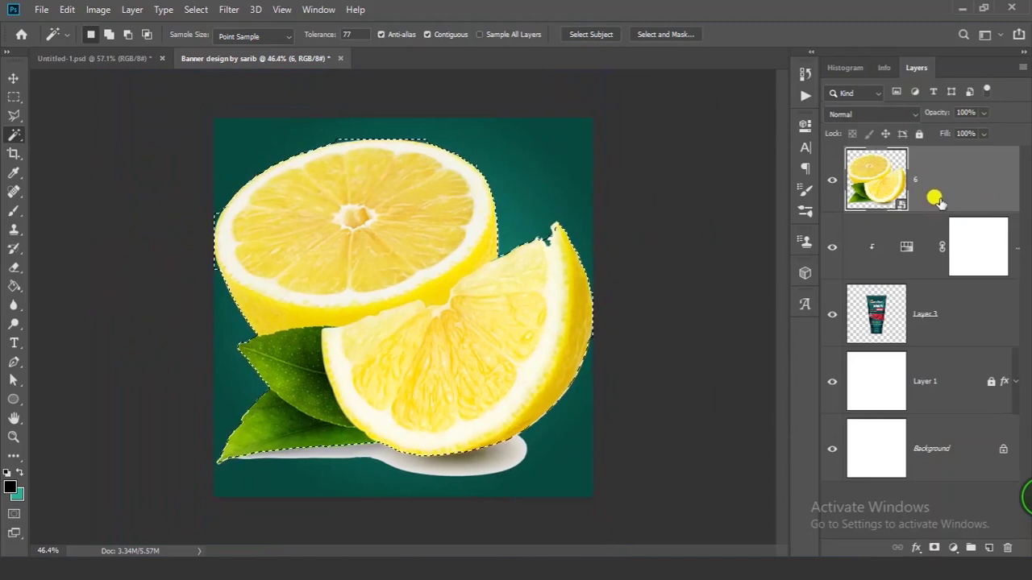
Copy the selected lemons and leaves to a new layer and delete the original placed lemon image.
{"action": "key", "text": "ctrl+j"}
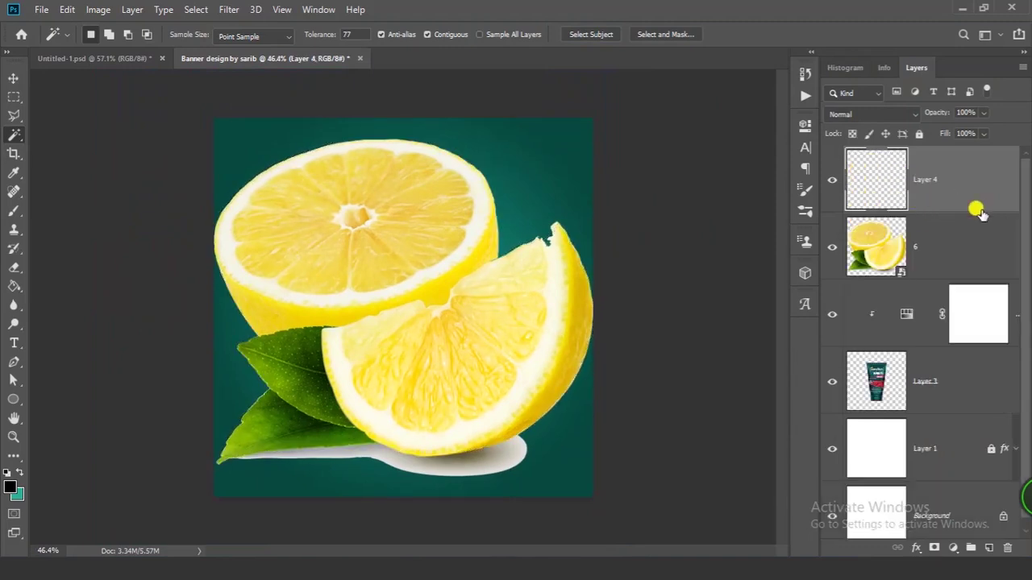
{"action": "left_click", "coordinate": [909, 259]}
{"action": "key", "text": "Delete"}
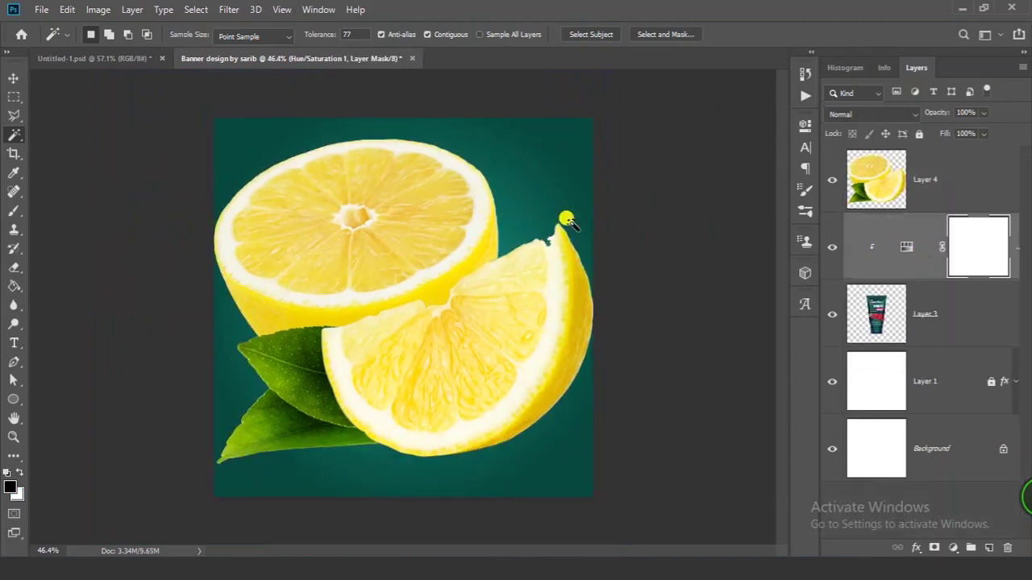
Fill the jagged gap beside the lemon wedge's tip with the Clone Stamp, sampling the nearby white rind.
{"action": "scroll", "coordinate": [564, 237], "scroll_direction": "up", "scroll_amount": 5}
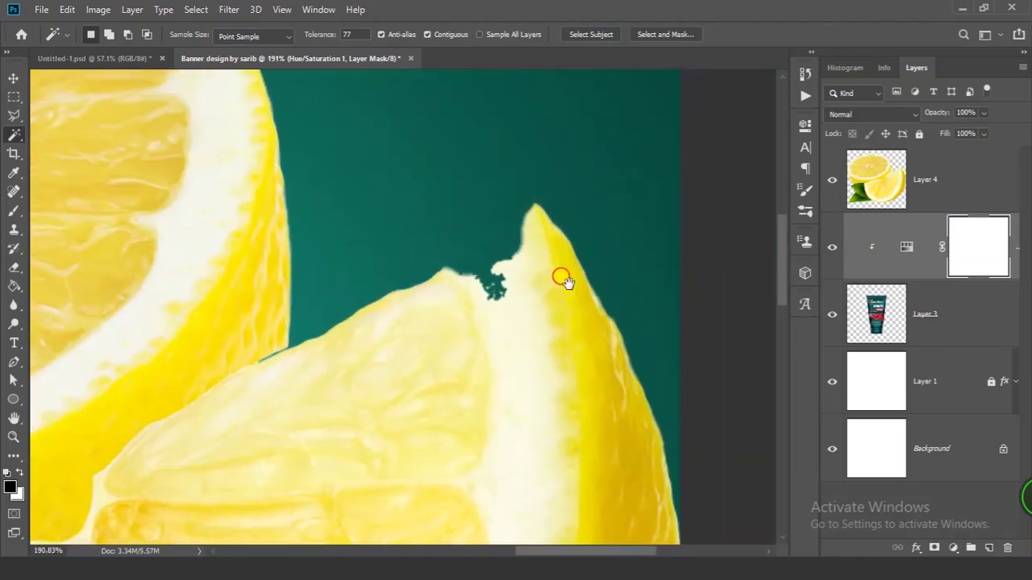
{"action": "scroll", "coordinate": [504, 242], "scroll_direction": "up", "scroll_amount": 2}
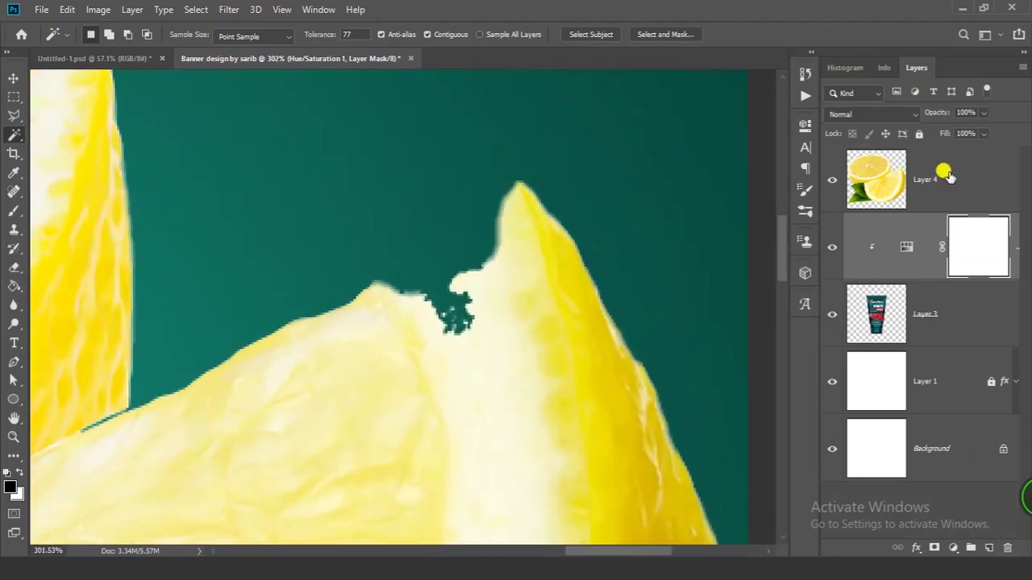
{"action": "left_click", "coordinate": [865, 192]}
{"action": "left_click", "coordinate": [832, 179]}
{"action": "left_click", "coordinate": [832, 179]}
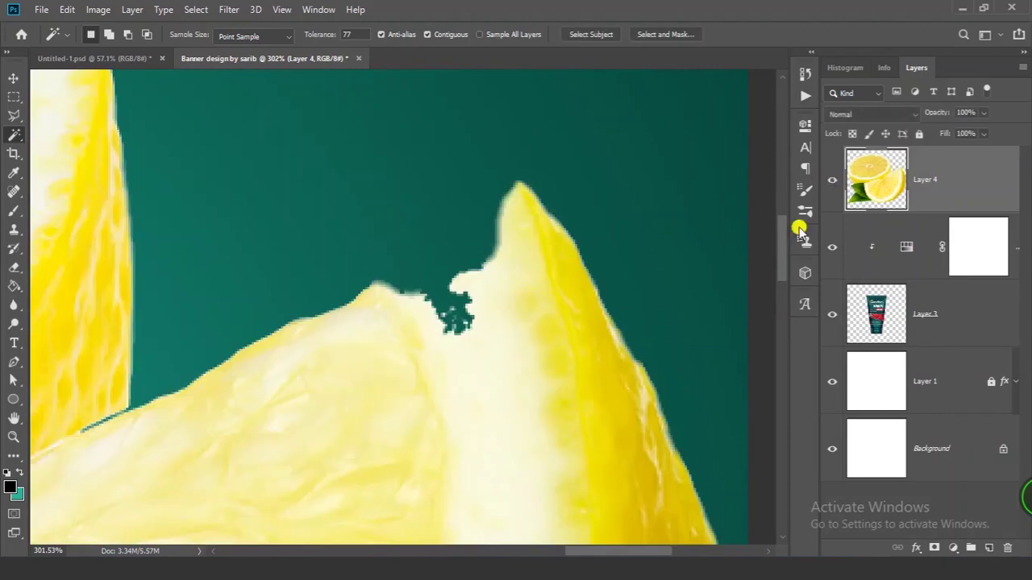
{"action": "left_click", "coordinate": [16, 231]}
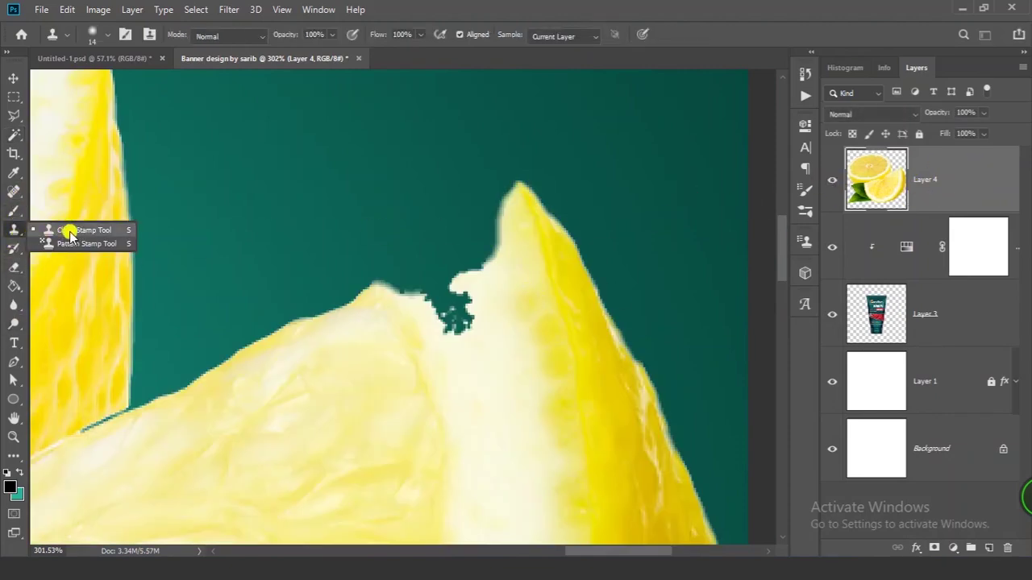
{"action": "left_click", "coordinate": [95, 232]}
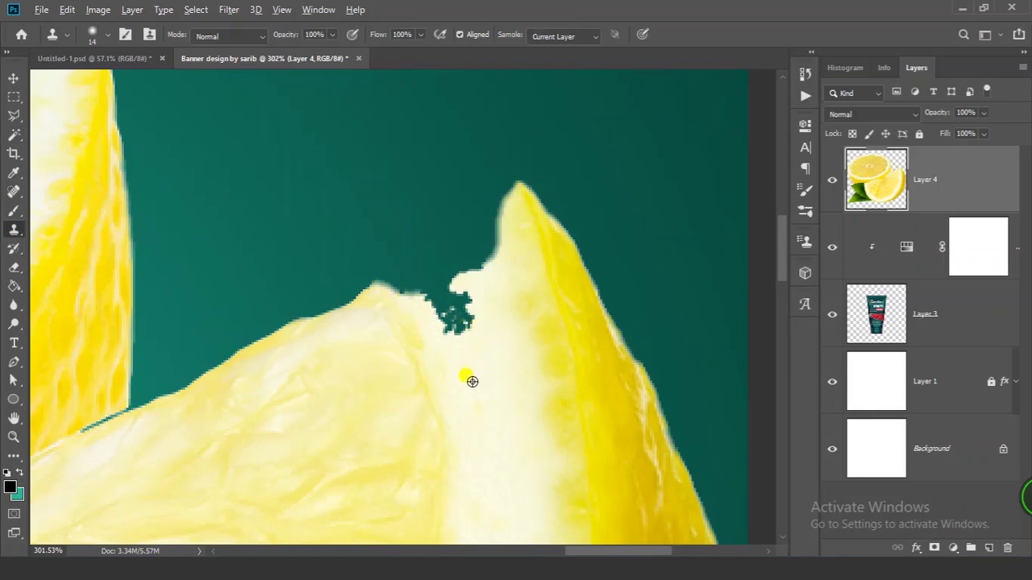
{"action": "mouse_move", "coordinate": [475, 358]}
{"action": "left_mouse_down"}
{"action": "mouse_move", "coordinate": [453, 335]}
{"action": "mouse_move", "coordinate": [473, 323]}
{"action": "mouse_move", "coordinate": [457, 297]}
{"action": "mouse_move", "coordinate": [466, 322]}
{"action": "mouse_move", "coordinate": [410, 303]}
{"action": "mouse_move", "coordinate": [433, 279]}
{"action": "mouse_move", "coordinate": [502, 254]}
{"action": "mouse_move", "coordinate": [475, 241]}
{"action": "mouse_move", "coordinate": [511, 200]}
{"action": "mouse_move", "coordinate": [512, 180]}
{"action": "mouse_move", "coordinate": [462, 254]}
{"action": "mouse_move", "coordinate": [403, 283]}
{"action": "left_mouse_up"}
{"action": "key", "text": "ctrl+z"}
{"action": "scroll", "coordinate": [473, 271], "scroll_direction": "up", "scroll_amount": 4}
{"action": "left_click", "coordinate": [461, 283], "text": "alt"}
{"action": "scroll", "coordinate": [403, 283], "scroll_direction": "down", "scroll_amount": 3}
{"action": "scroll", "coordinate": [438, 286], "scroll_direction": "up", "scroll_amount": 3}
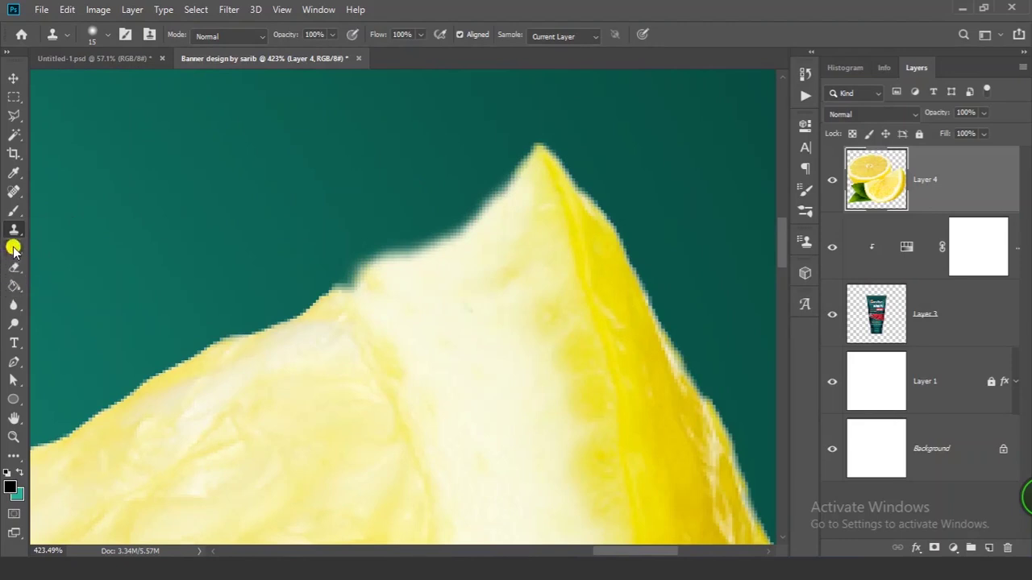
Clean up the blurry cloned edge beside the wedge's tip with a harder 16 px Eraser.
{"action": "key", "text": "e"}
{"action": "right_click", "coordinate": [451, 159]}
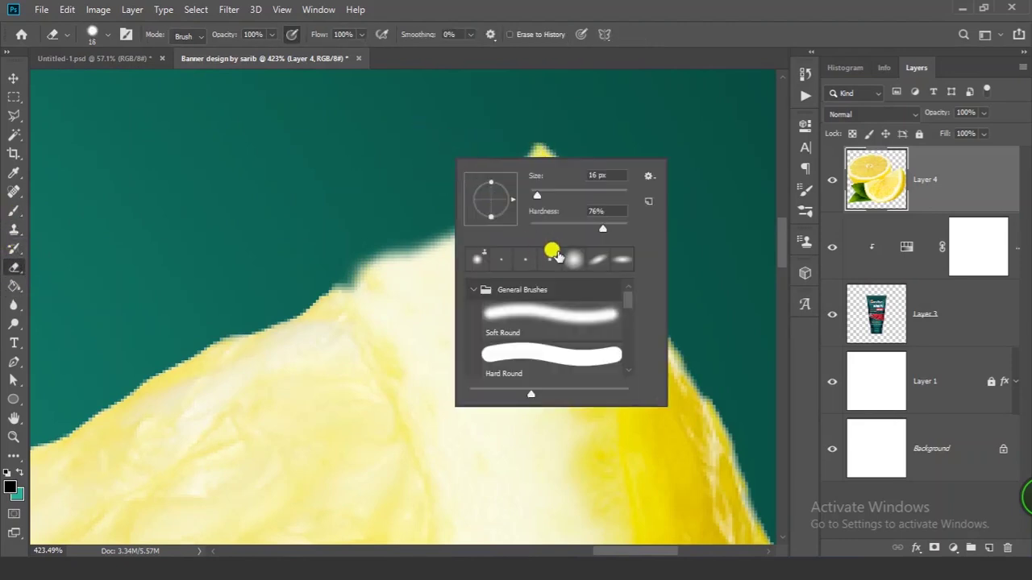
{"action": "left_click_drag", "start_coordinate": [614, 228], "coordinate": [872, 209]}
{"action": "key", "text": "Return"}
{"action": "mouse_move", "coordinate": [506, 165]}
{"action": "left_mouse_down"}
{"action": "mouse_move", "coordinate": [362, 262]}
{"action": "mouse_move", "coordinate": [486, 176]}
{"action": "mouse_move", "coordinate": [509, 147]}
{"action": "left_mouse_up"}
{"action": "mouse_move", "coordinate": [431, 216]}
{"action": "left_mouse_down"}
{"action": "mouse_move", "coordinate": [376, 282]}
{"action": "mouse_move", "coordinate": [270, 279]}
{"action": "left_mouse_up"}
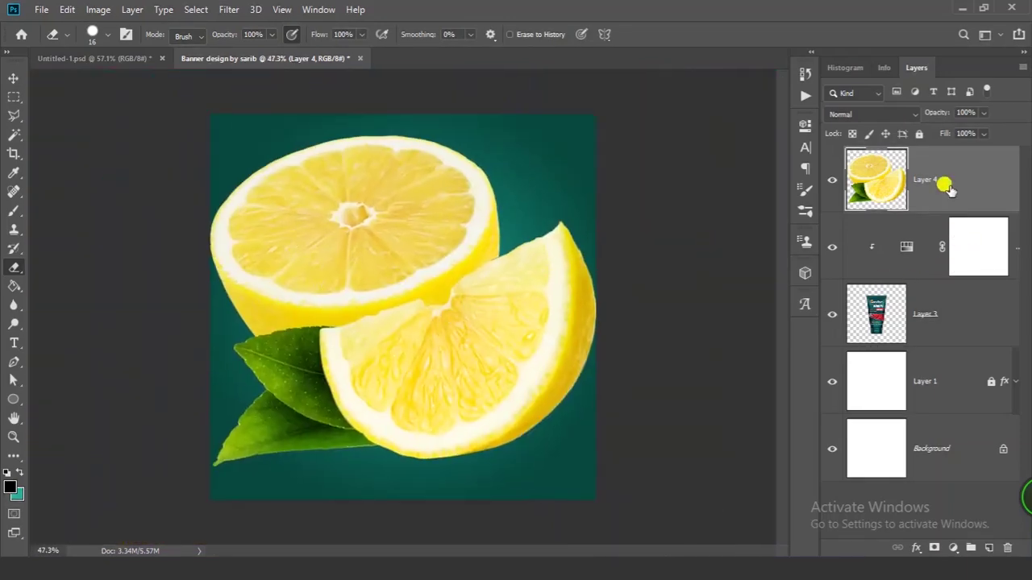
Convert the lemon layer to a smart object, scale it to 18.16% and place it at the left side of the tube's cap.
{"action": "right_click", "coordinate": [950, 196]}
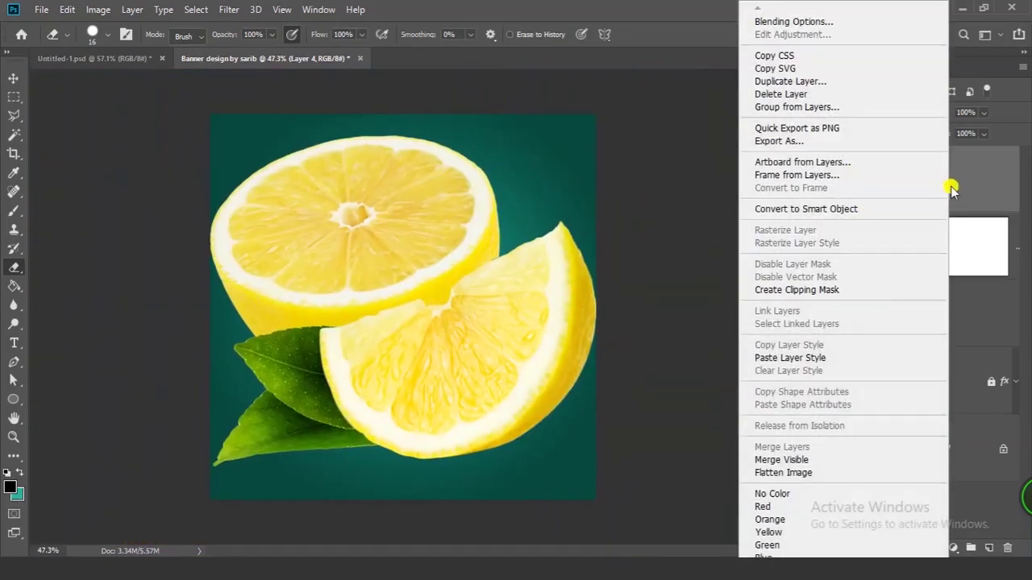
{"action": "left_click", "coordinate": [842, 211]}
{"action": "key", "text": "ctrl+t"}
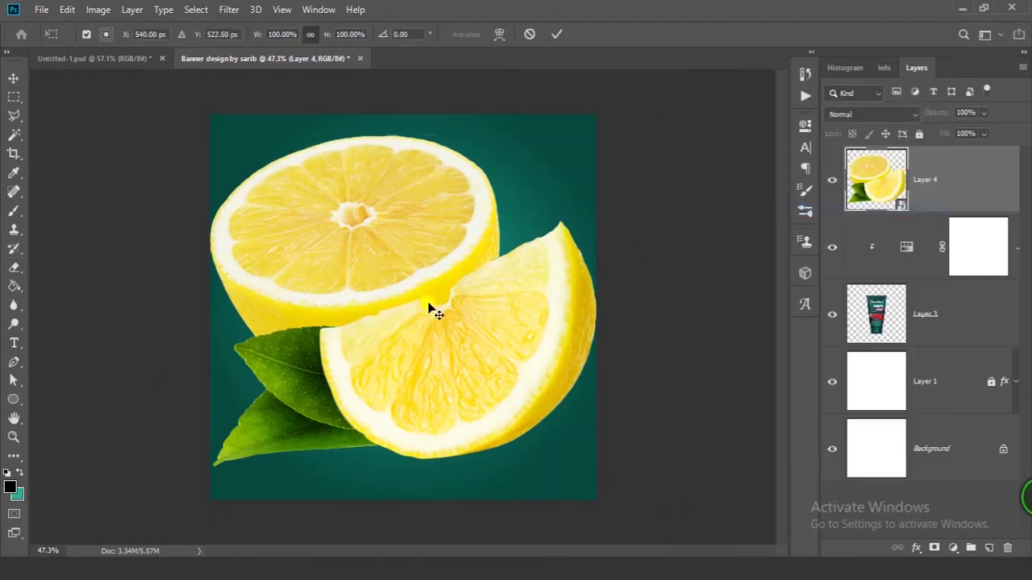
{"action": "left_click_drag", "start_coordinate": [595, 131], "coordinate": [448, 262]}
{"action": "left_click_drag", "start_coordinate": [427, 297], "coordinate": [368, 405]}
{"action": "left_click", "coordinate": [372, 453], "text": "ctrl"}
{"action": "left_click_drag", "start_coordinate": [372, 453], "coordinate": [403, 453]}
{"action": "left_click_drag", "start_coordinate": [408, 283], "coordinate": [392, 297]}
{"action": "left_click_drag", "start_coordinate": [362, 346], "coordinate": [368, 340]}
{"action": "left_click_drag", "start_coordinate": [399, 289], "coordinate": [394, 294]}
{"action": "key", "text": "Return"}
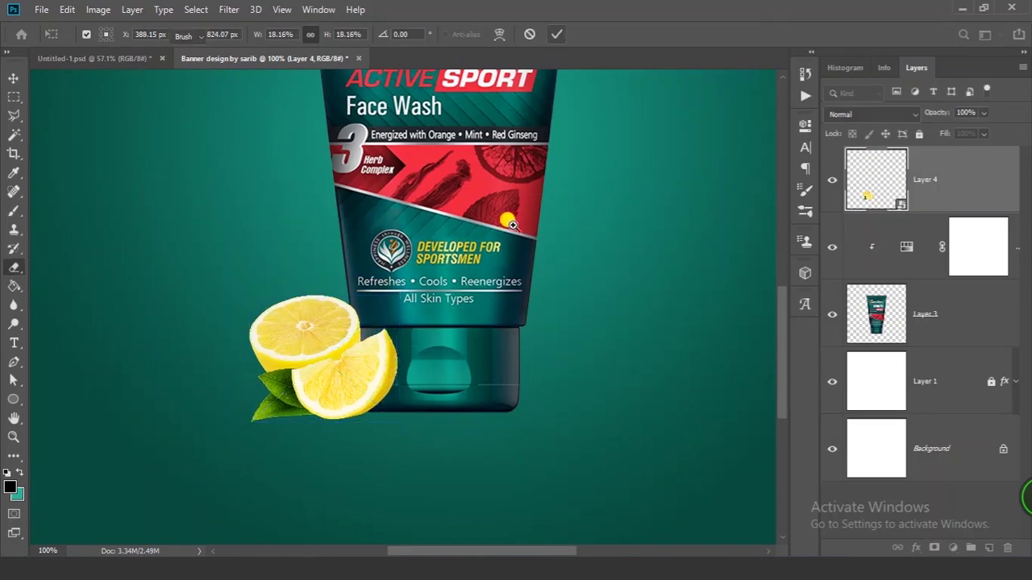
{"action": "key", "text": "ctrl+0"}
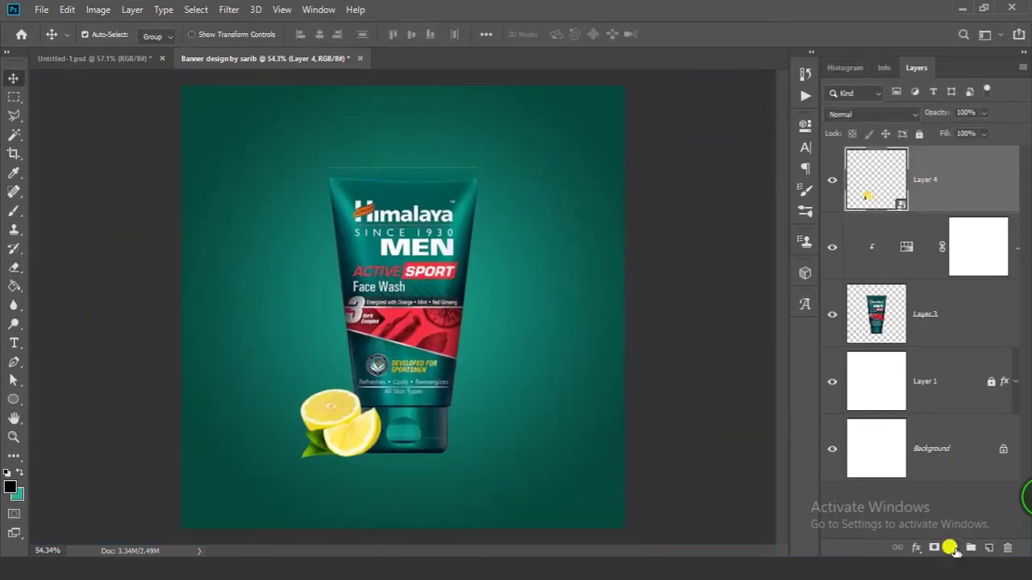
Add a Brightness/Contrast adjustment clipped to the lemon layer and lower its brightness to about -41.
{"action": "left_click", "coordinate": [952, 548]}
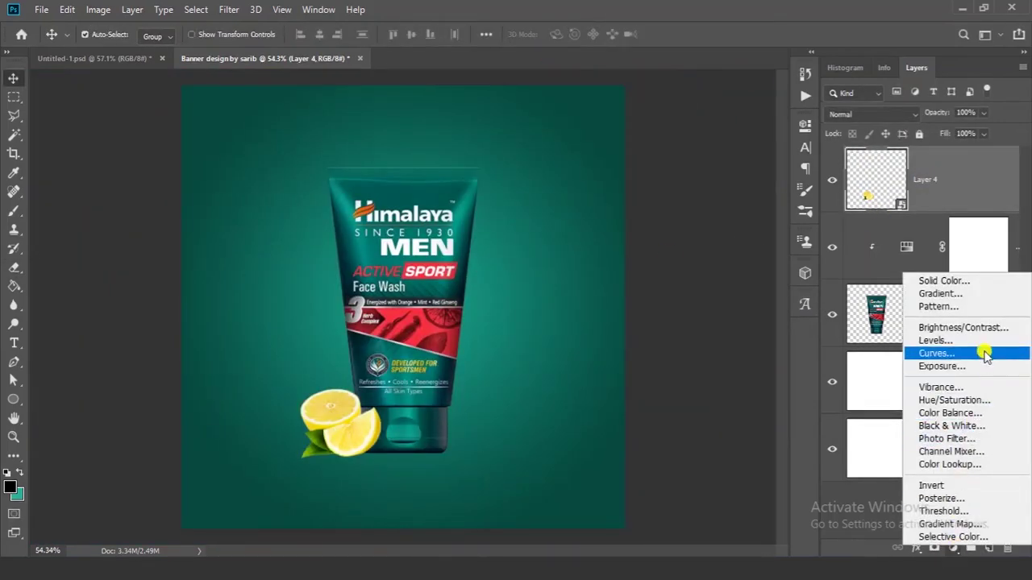
{"action": "left_click", "coordinate": [976, 327]}
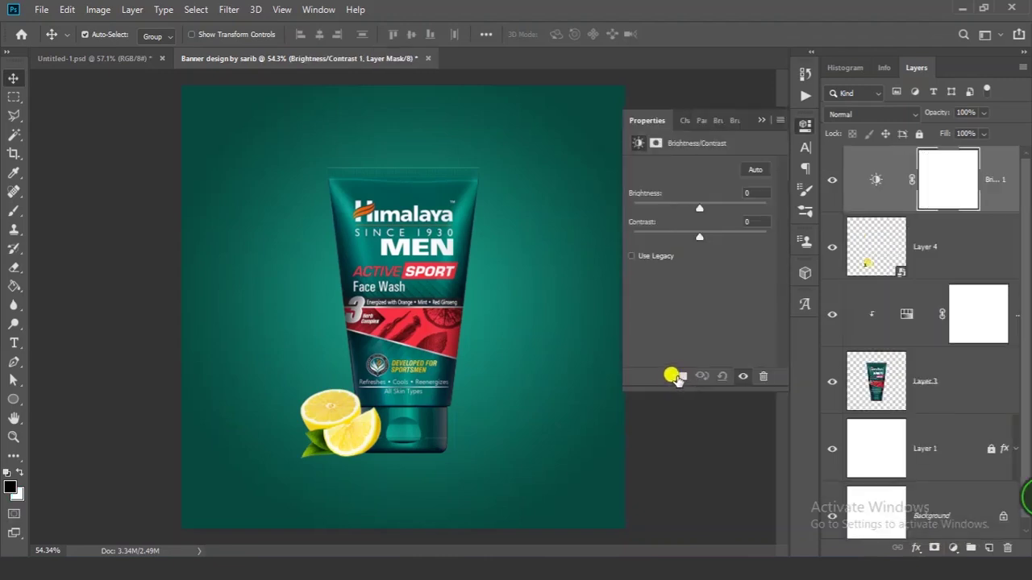
{"action": "left_click", "coordinate": [675, 376]}
{"action": "left_click_drag", "start_coordinate": [700, 211], "coordinate": [690, 213]}
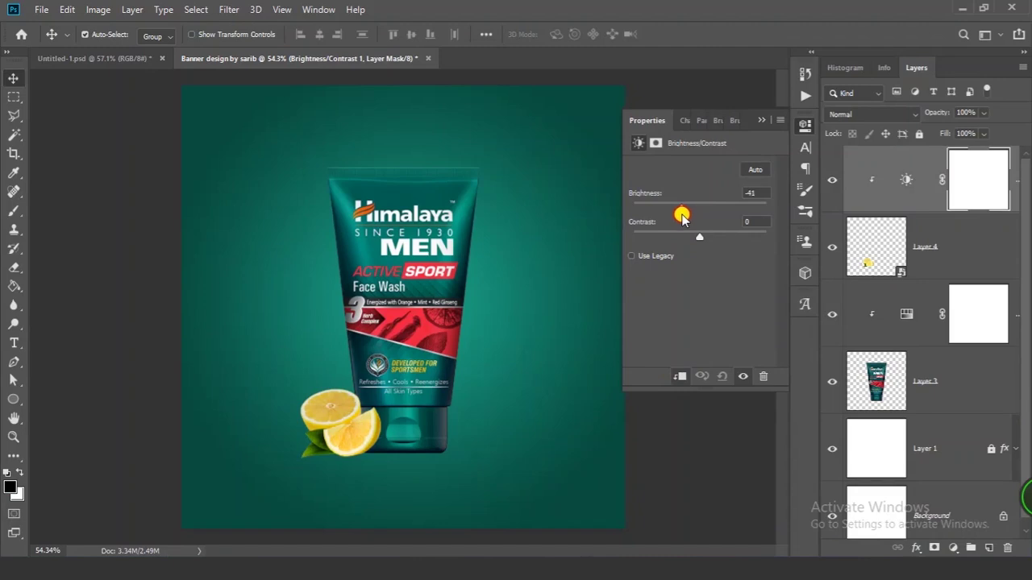
{"action": "left_click", "coordinate": [761, 121]}
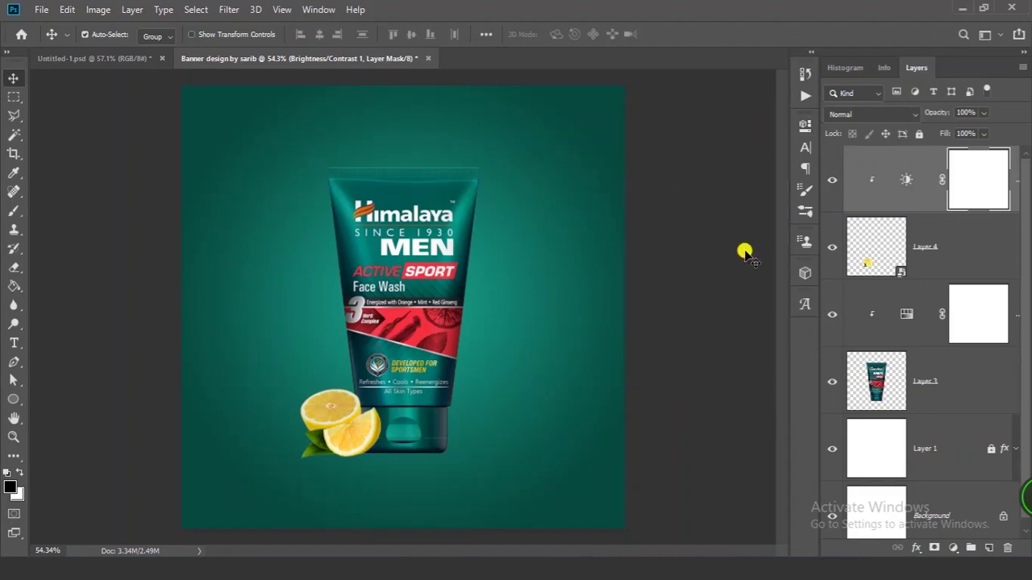
Place the mint leaves image from the Himalaya folder onto the banner canvas.
{"action": "key", "text": "alt+Tab"}
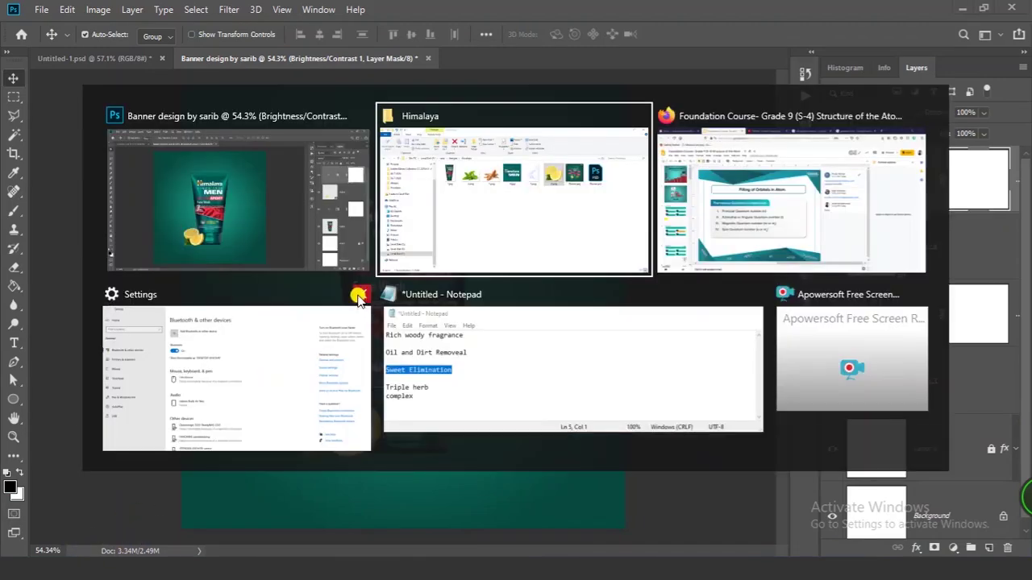
{"action": "left_click", "coordinate": [438, 242]}
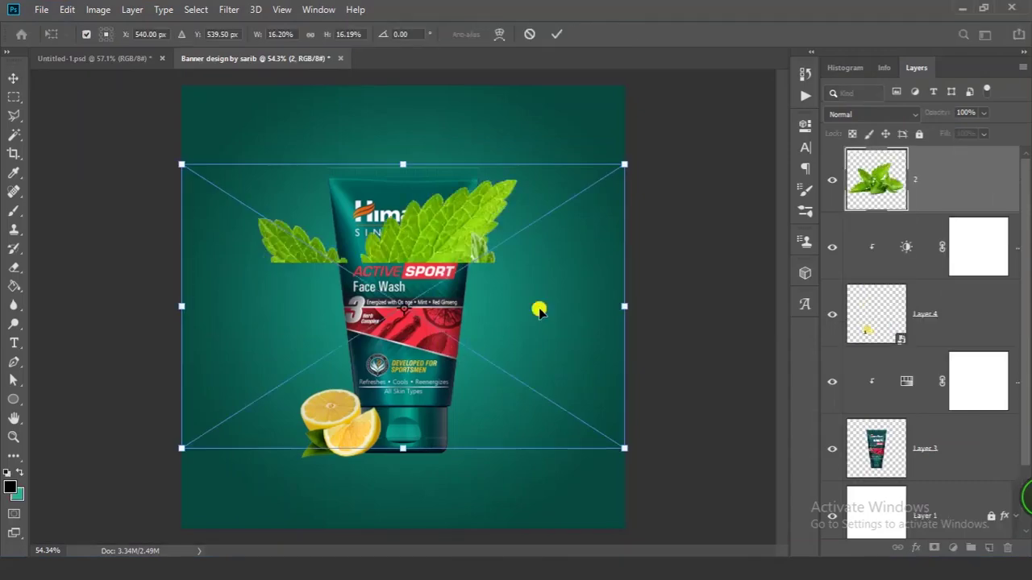
{"action": "key", "text": "Return"}
Load the mint leaves layer's pixels as a selection.
{"action": "left_click_drag", "start_coordinate": [575, 387], "coordinate": [665, 415]}
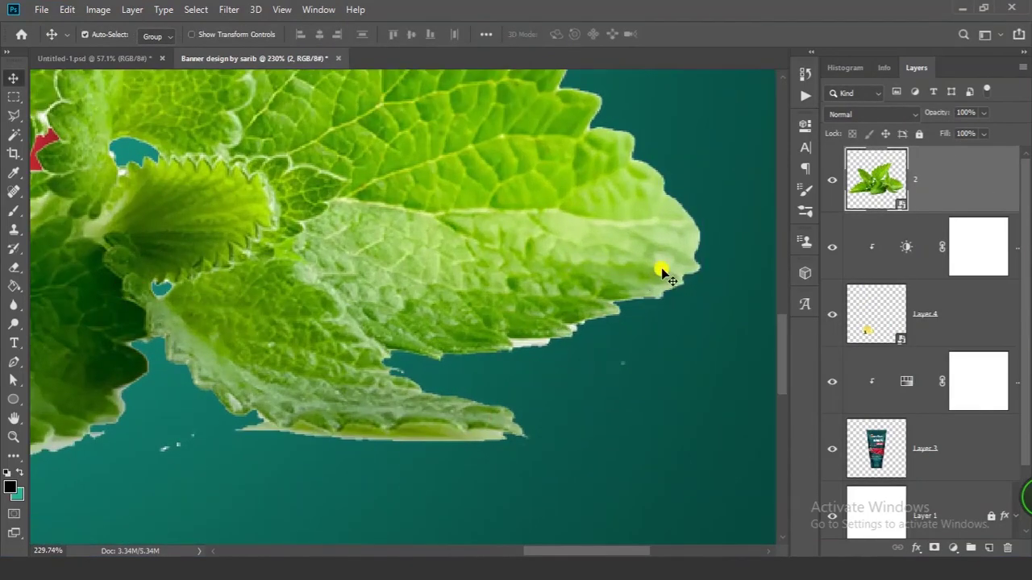
{"action": "left_click_drag", "start_coordinate": [606, 288], "coordinate": [486, 295]}
{"action": "key", "text": "ctrl"}
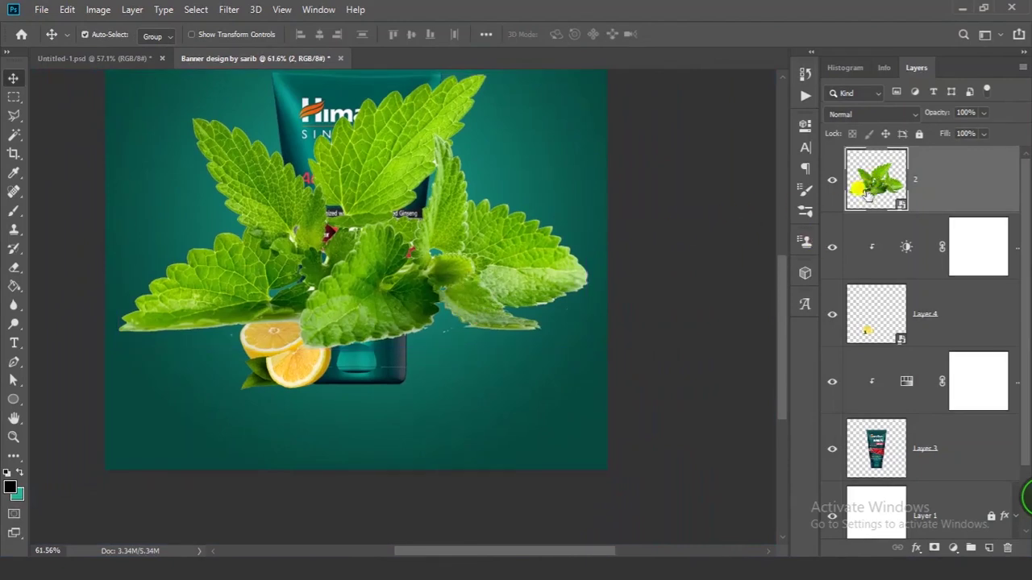
{"action": "right_click", "coordinate": [865, 186]}
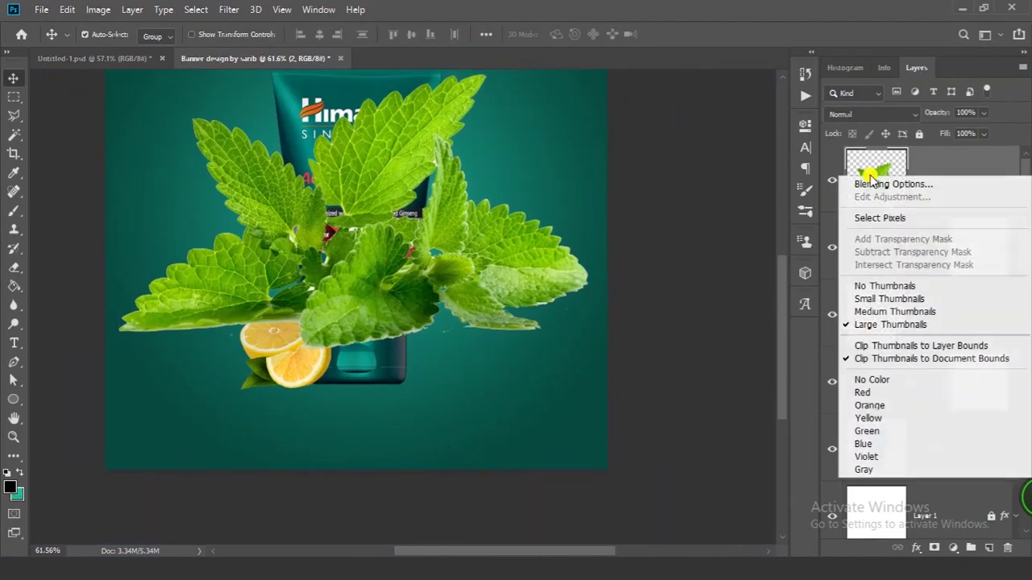
{"action": "left_click", "coordinate": [884, 219]}
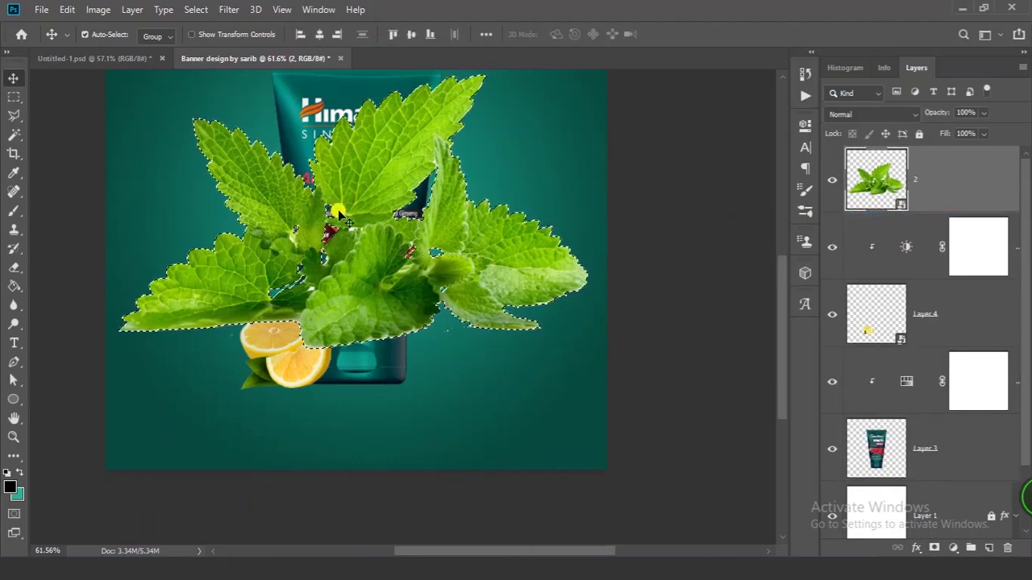
{"action": "left_click_drag", "start_coordinate": [221, 163], "coordinate": [245, 182]}
{"action": "key", "text": "ctrl+0"}
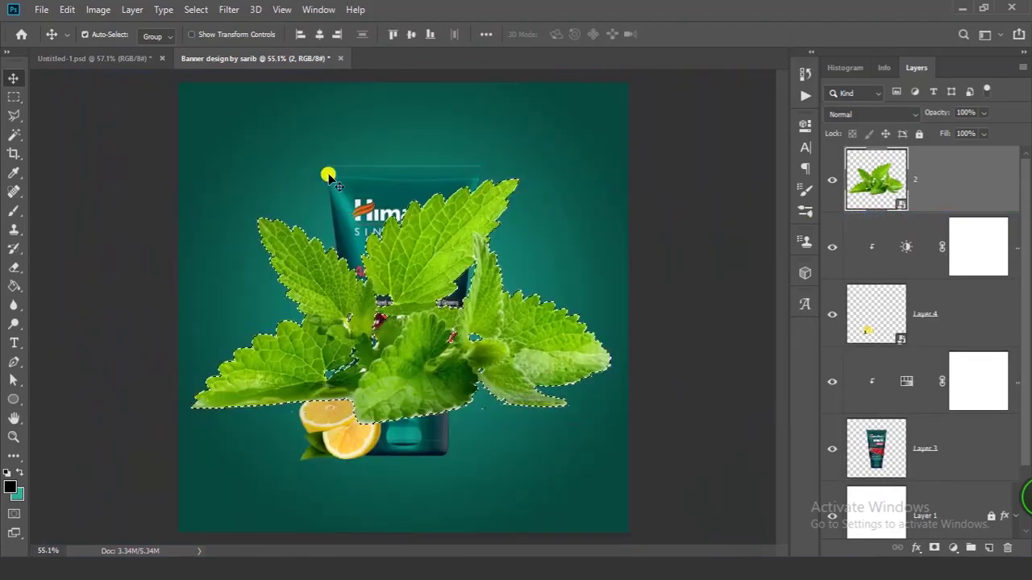
Contract the mint leaves selection by 1 pixel.
{"action": "left_click", "coordinate": [204, 15]}
{"action": "mouse_move", "coordinate": [226, 224]}
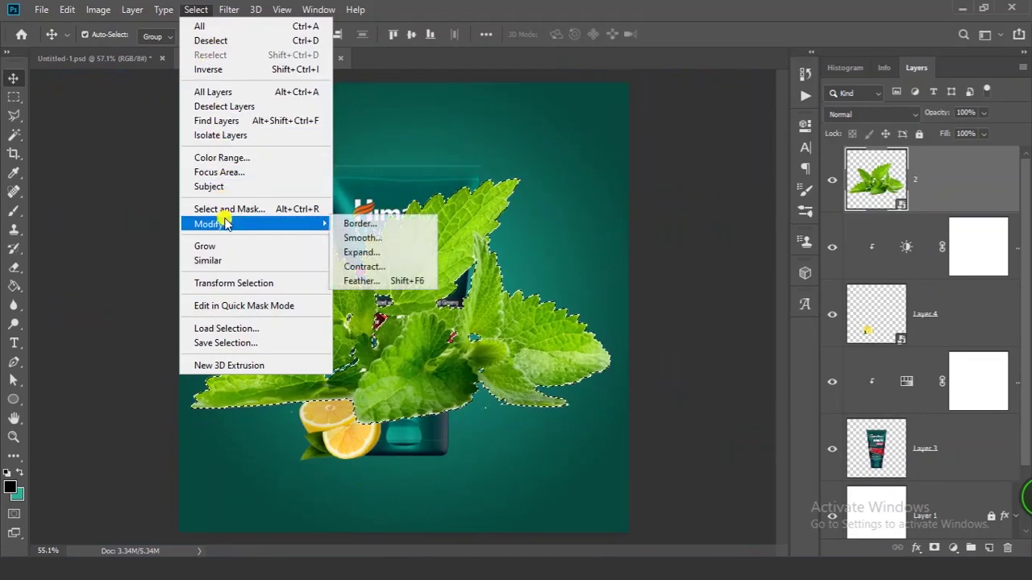
{"action": "left_click", "coordinate": [363, 266]}
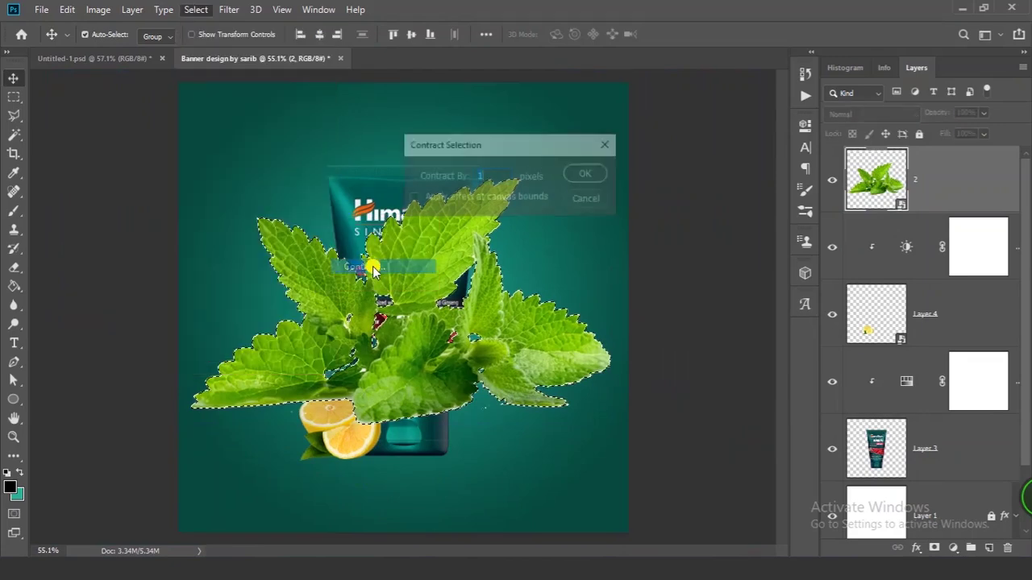
{"action": "left_click", "coordinate": [582, 174]}
{"action": "left_click", "coordinate": [584, 175]}
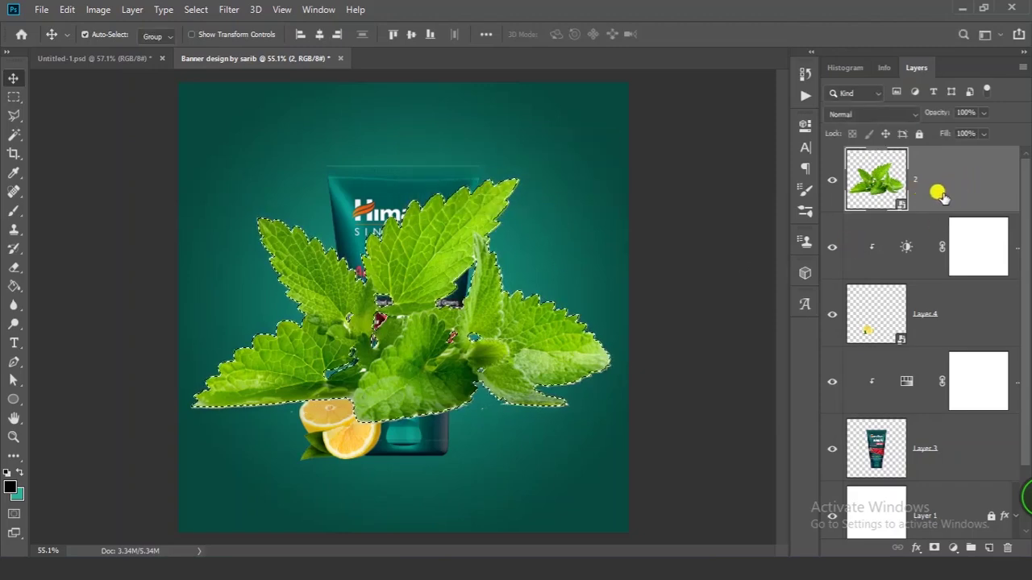
Copy the contracted mint selection to a new layer and delete the original placed mint image.
{"action": "key", "text": "ctrl+j"}
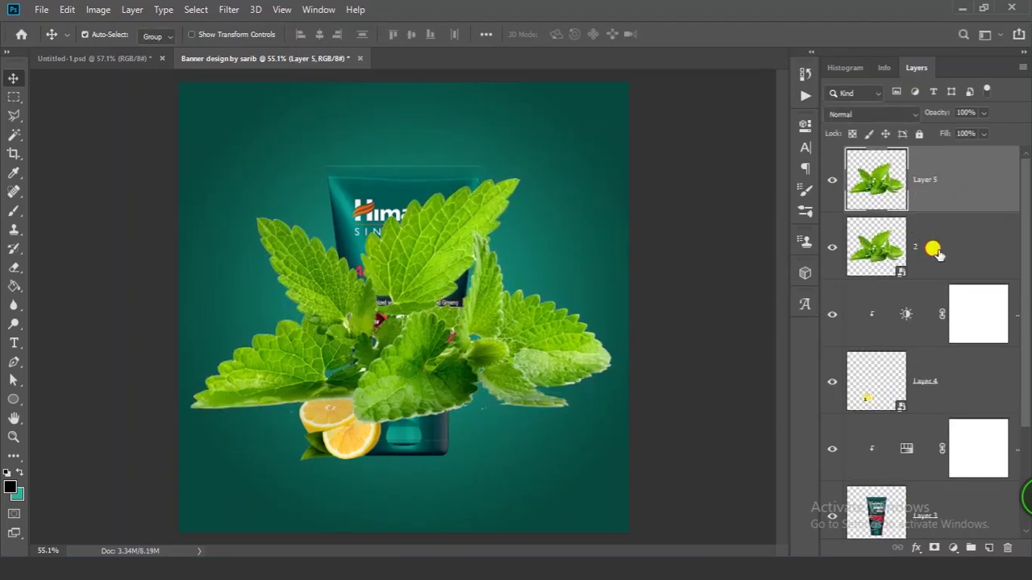
{"action": "left_click", "coordinate": [938, 251]}
{"action": "key", "text": "Delete"}
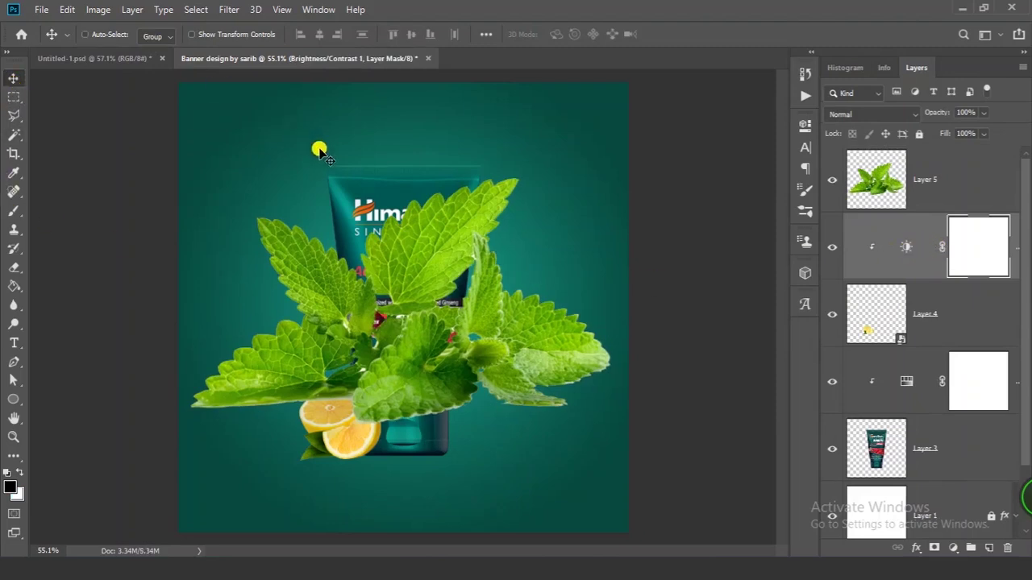
Scale the mint leaves down and place them at the right side of the tube's cap, opposite the lemons.
{"action": "key", "text": "ctrl+t"}
{"action": "left_click", "coordinate": [500, 219]}
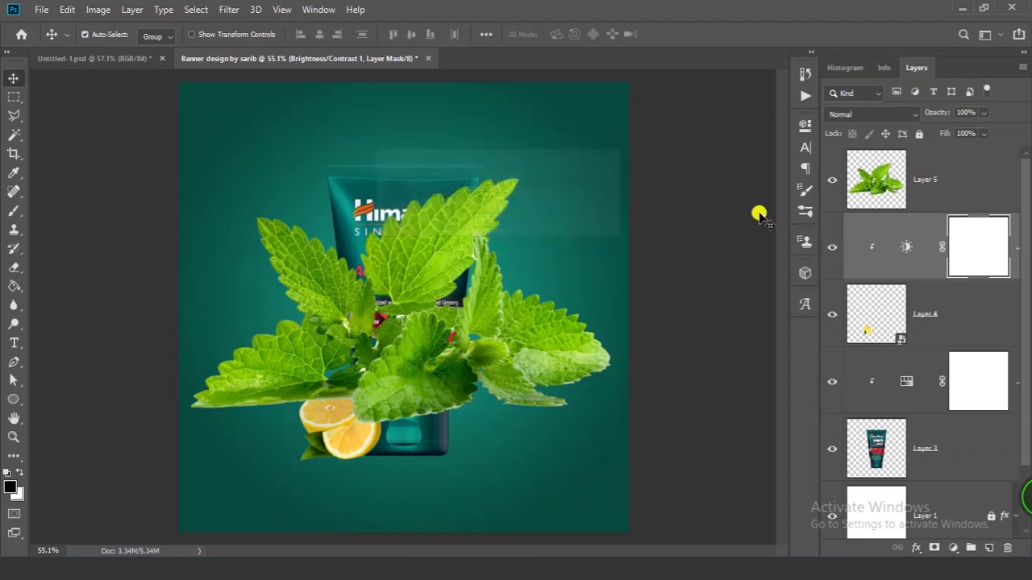
{"action": "left_click", "coordinate": [951, 184]}
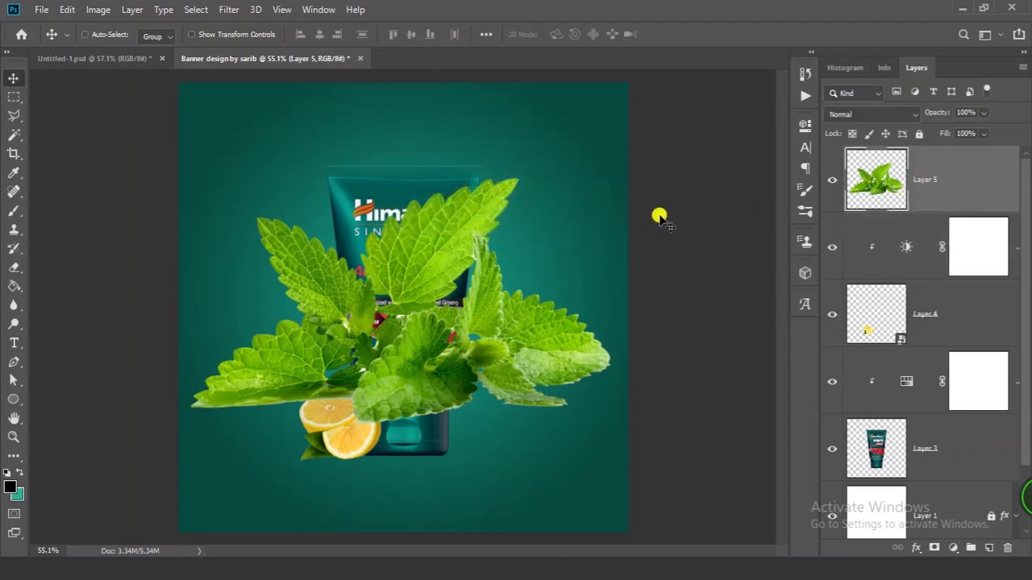
{"action": "key", "text": "ctrl+t"}
{"action": "left_click_drag", "start_coordinate": [608, 176], "coordinate": [477, 421]}
{"action": "left_click", "coordinate": [702, 34]}
{"action": "scroll", "coordinate": [556, 355], "scroll_direction": "up", "scroll_amount": 2}
{"action": "left_click_drag", "start_coordinate": [549, 386], "coordinate": [556, 384]}
{"action": "scroll", "coordinate": [529, 376], "scroll_direction": "down", "scroll_amount": 3}
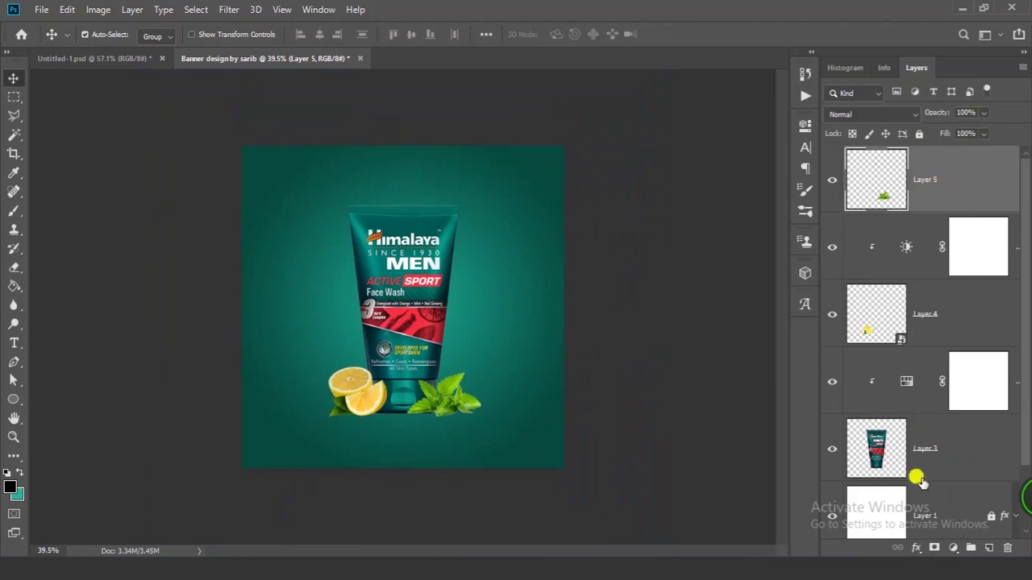
Add a Hue/Saturation adjustment layer above the mint leaves and raise the saturation of the Greens range.
{"action": "left_click", "coordinate": [951, 549]}
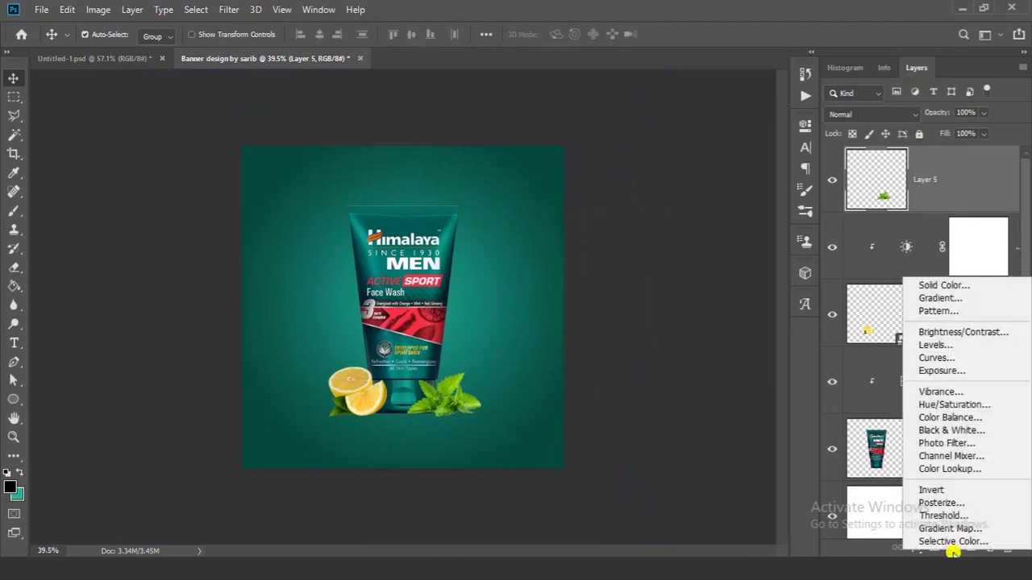
{"action": "left_click", "coordinate": [963, 405]}
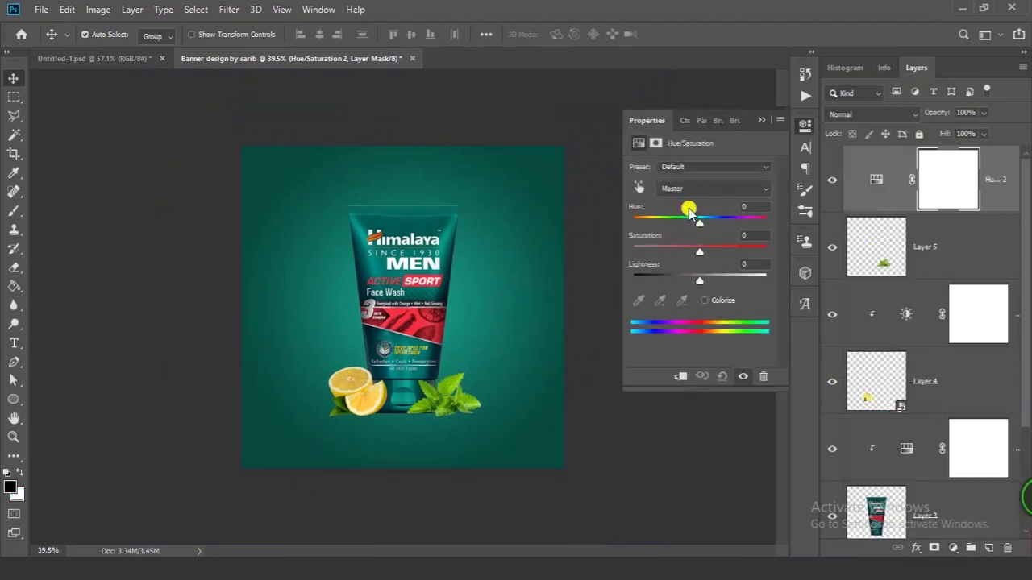
{"action": "left_click", "coordinate": [685, 189]}
{"action": "left_click", "coordinate": [671, 241]}
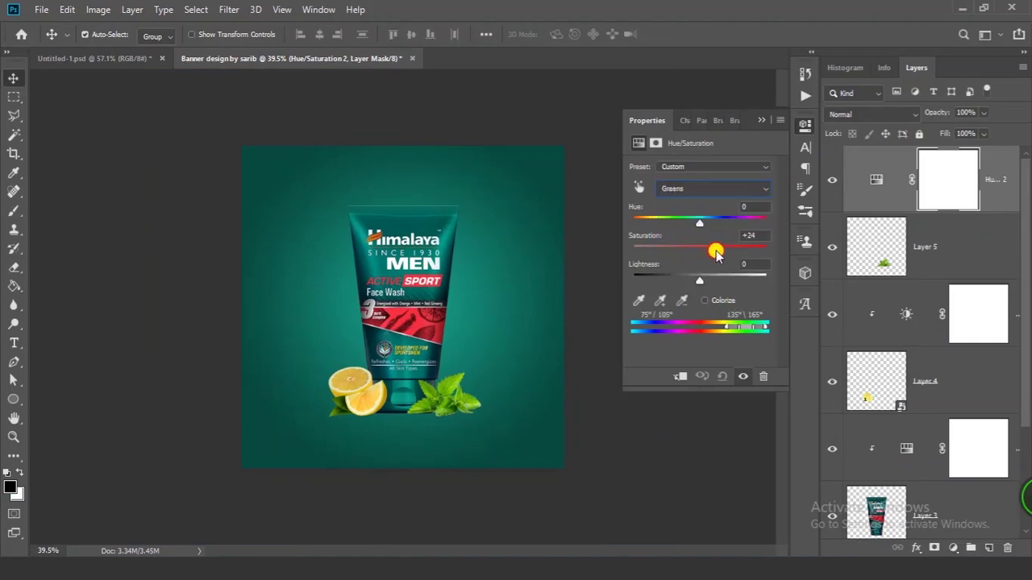
{"action": "left_click_drag", "start_coordinate": [741, 252], "coordinate": [707, 232]}
{"action": "left_click", "coordinate": [675, 242]}
{"action": "scroll", "coordinate": [481, 305], "scroll_direction": "down", "scroll_amount": 5}
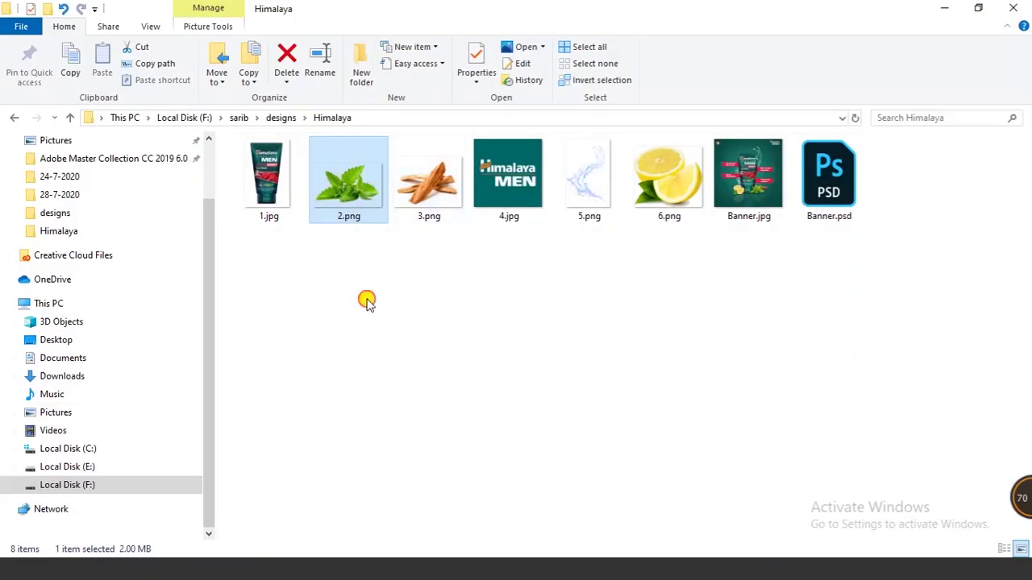
Place the wood sticks image 3.png from the Himalaya folder into the banner.
{"action": "left_click_drag", "start_coordinate": [427, 185], "coordinate": [468, 276]}
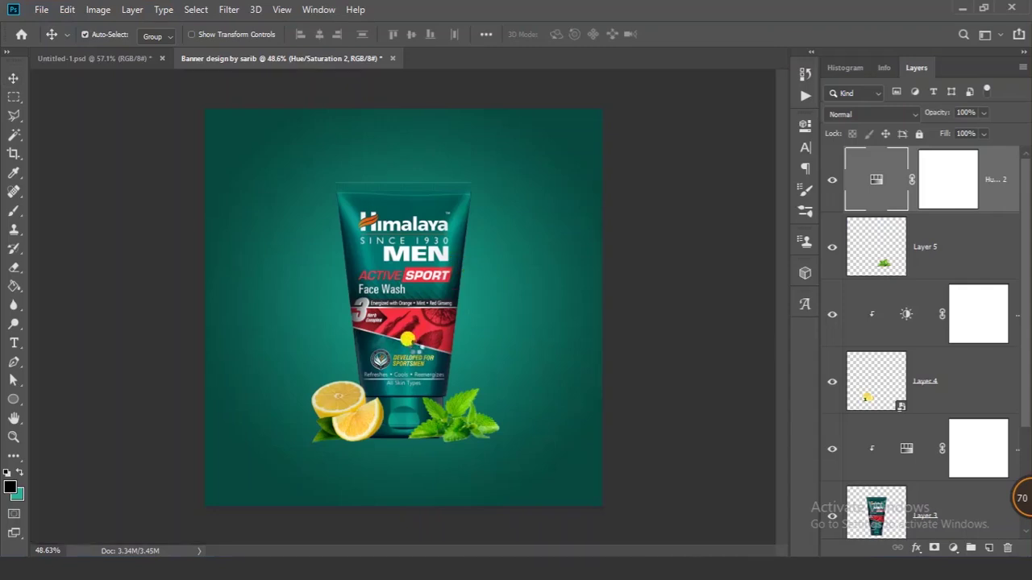
{"action": "left_click_drag", "start_coordinate": [484, 270], "coordinate": [492, 266]}
{"action": "key", "text": "Return"}
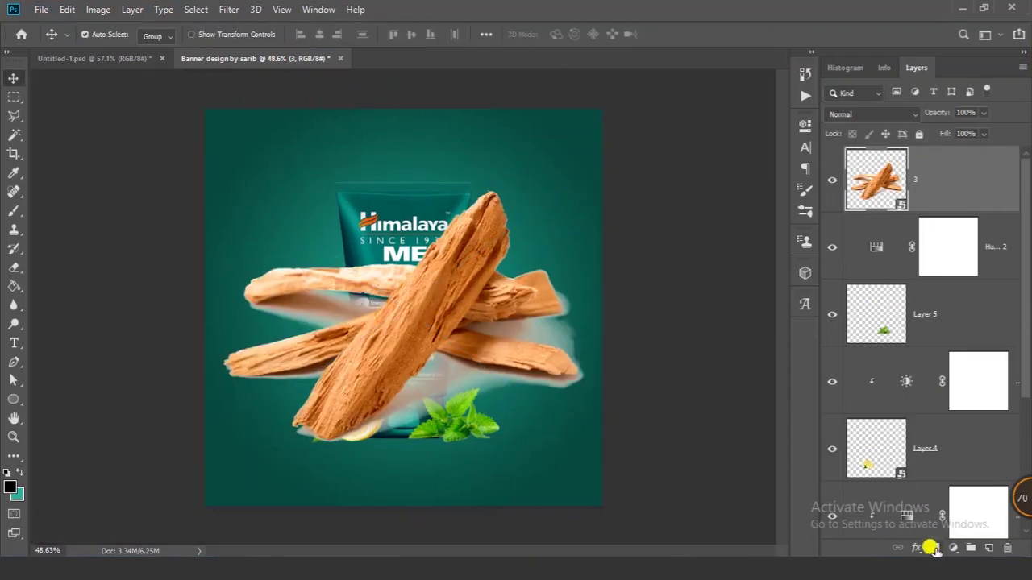
Add a black mask hiding the whole wood sticks layer and set the foreground color to white (ffffff).
{"action": "left_click", "coordinate": [932, 549], "text": "alt"}
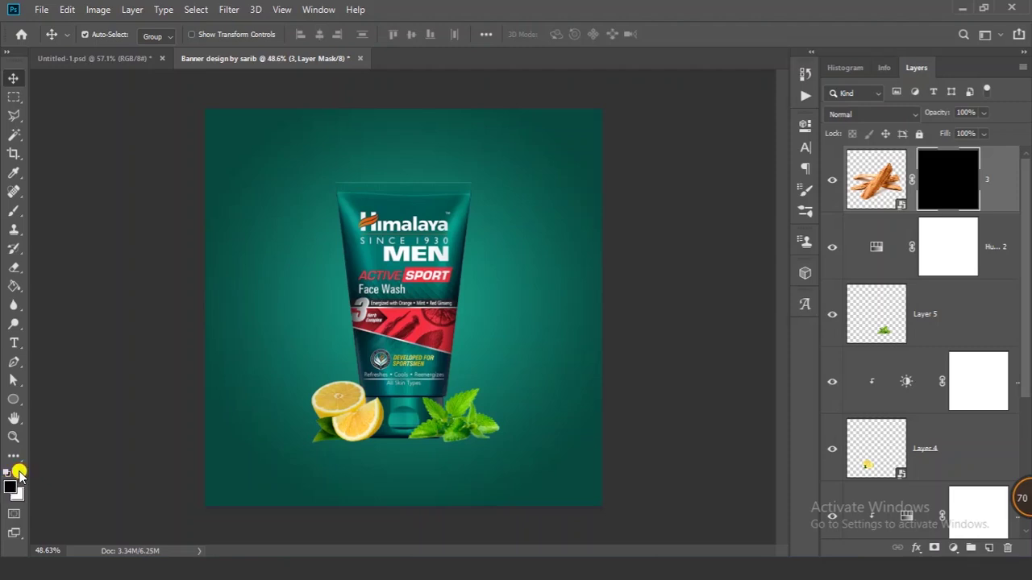
{"action": "left_click", "coordinate": [12, 490]}
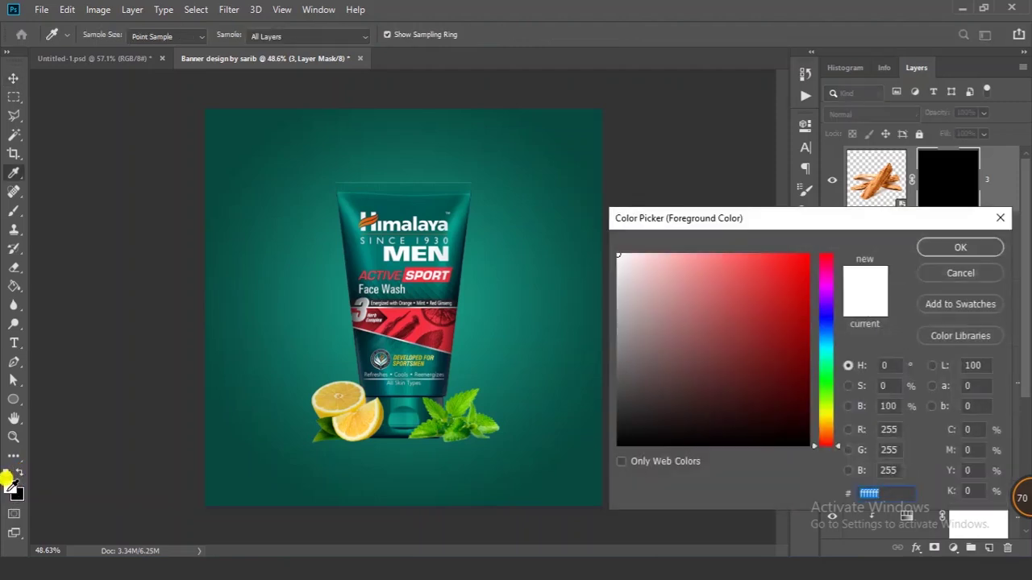
{"action": "left_click", "coordinate": [915, 247]}
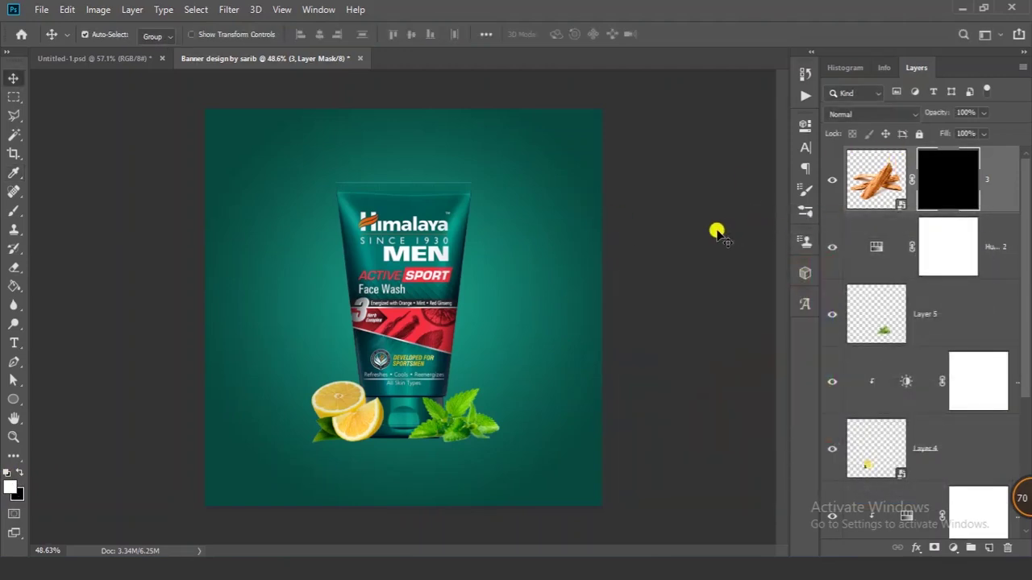
Paint the wood sticks back in on the mask with a white brush at 100% opacity.
{"action": "key", "text": "b"}
{"action": "right_click", "coordinate": [454, 254], "text": "alt"}
{"action": "mouse_move", "coordinate": [490, 242]}
{"action": "left_mouse_down"}
{"action": "mouse_move", "coordinate": [358, 288]}
{"action": "mouse_move", "coordinate": [466, 317]}
{"action": "mouse_move", "coordinate": [375, 267]}
{"action": "mouse_move", "coordinate": [449, 344]}
{"action": "mouse_move", "coordinate": [310, 367]}
{"action": "mouse_move", "coordinate": [446, 261]}
{"action": "left_mouse_up"}
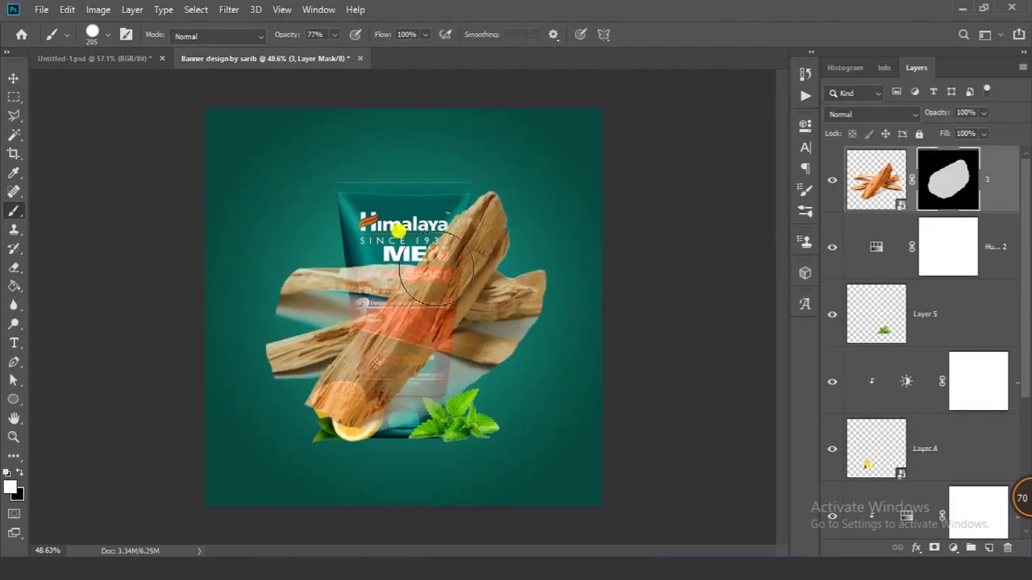
{"action": "left_click_drag", "start_coordinate": [282, 37], "coordinate": [341, 32]}
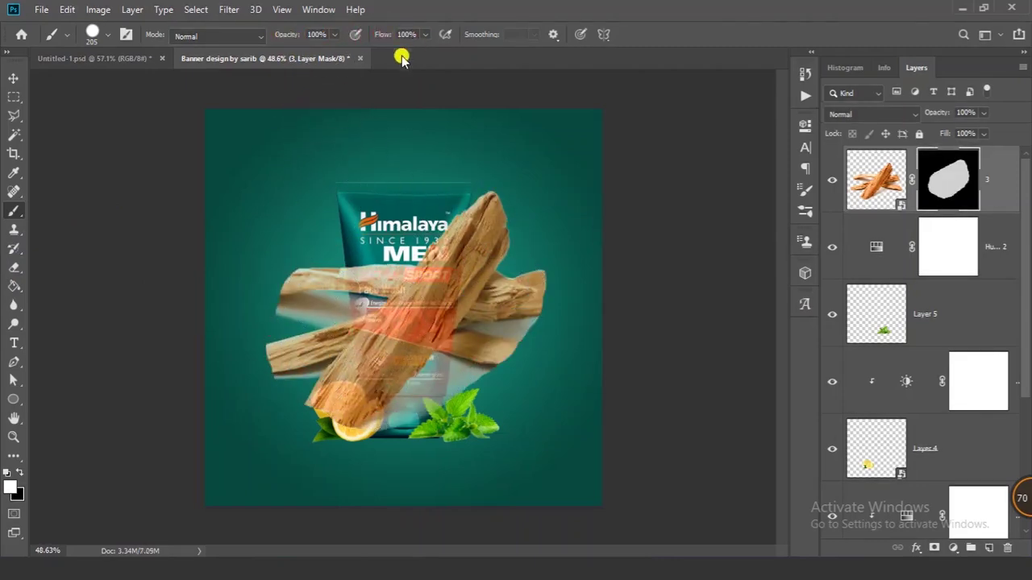
{"action": "mouse_move", "coordinate": [503, 221]}
{"action": "left_mouse_down"}
{"action": "mouse_move", "coordinate": [430, 330]}
{"action": "mouse_move", "coordinate": [430, 282]}
{"action": "mouse_move", "coordinate": [362, 298]}
{"action": "mouse_move", "coordinate": [275, 381]}
{"action": "mouse_move", "coordinate": [402, 424]}
{"action": "mouse_move", "coordinate": [302, 423]}
{"action": "mouse_move", "coordinate": [355, 410]}
{"action": "mouse_move", "coordinate": [433, 239]}
{"action": "mouse_move", "coordinate": [519, 268]}
{"action": "mouse_move", "coordinate": [491, 345]}
{"action": "mouse_move", "coordinate": [455, 352]}
{"action": "mouse_move", "coordinate": [476, 265]}
{"action": "mouse_move", "coordinate": [432, 346]}
{"action": "left_mouse_up"}
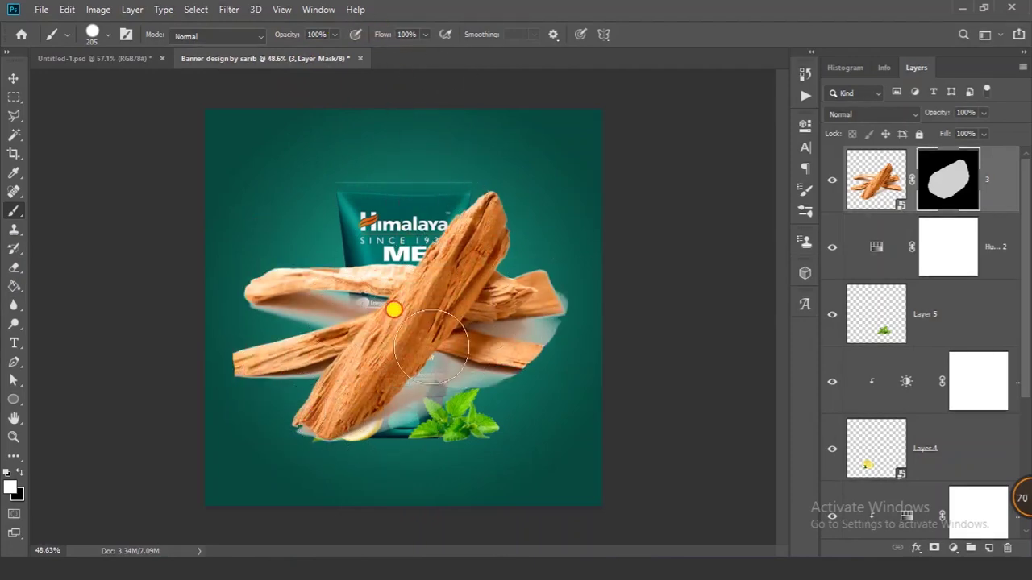
Paint black on the mask to hide the other sticks and soft shadows, leaving only the large diagonal stick.
{"action": "left_click", "coordinate": [10, 488]}
{"action": "mouse_move", "coordinate": [529, 253]}
{"action": "left_mouse_down"}
{"action": "mouse_move", "coordinate": [550, 301]}
{"action": "mouse_move", "coordinate": [534, 321]}
{"action": "left_mouse_up"}
{"action": "mouse_move", "coordinate": [528, 299]}
{"action": "left_mouse_down"}
{"action": "mouse_move", "coordinate": [514, 307]}
{"action": "mouse_move", "coordinate": [486, 380]}
{"action": "mouse_move", "coordinate": [618, 259]}
{"action": "left_mouse_up"}
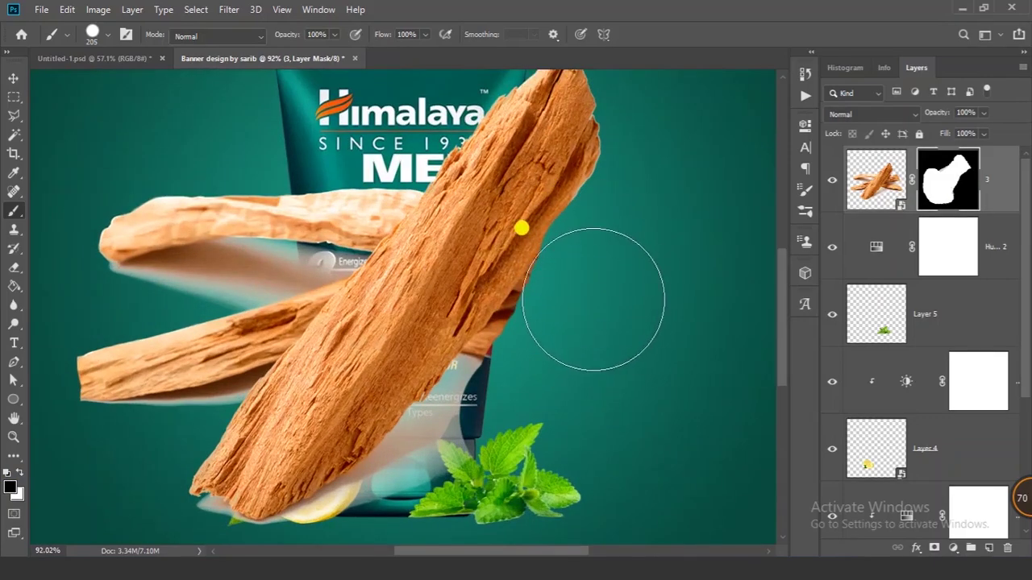
{"action": "scroll", "coordinate": [553, 299], "scroll_direction": "down", "scroll_amount": 5}
{"action": "scroll", "coordinate": [553, 300], "scroll_direction": "left", "scroll_amount": 3}
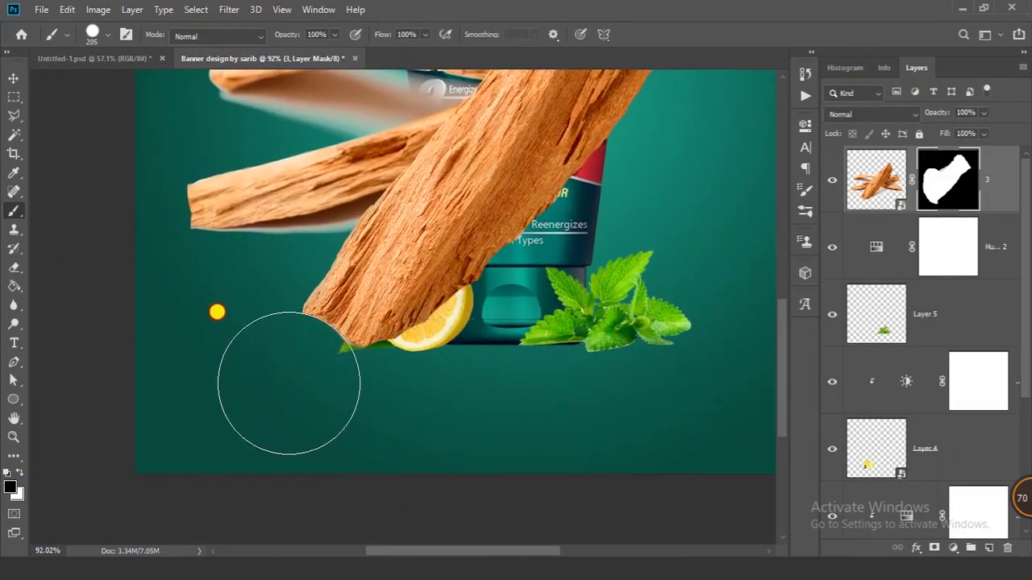
{"action": "right_click", "coordinate": [375, 268], "text": "alt"}
{"action": "right_click", "coordinate": [233, 212], "text": "alt"}
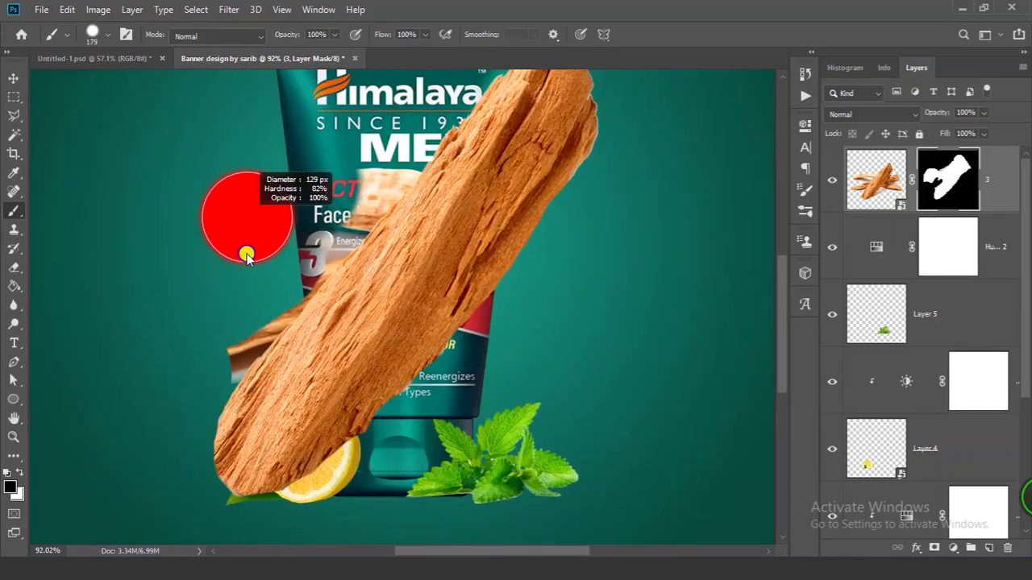
{"action": "left_click_drag", "start_coordinate": [411, 290], "coordinate": [437, 296]}
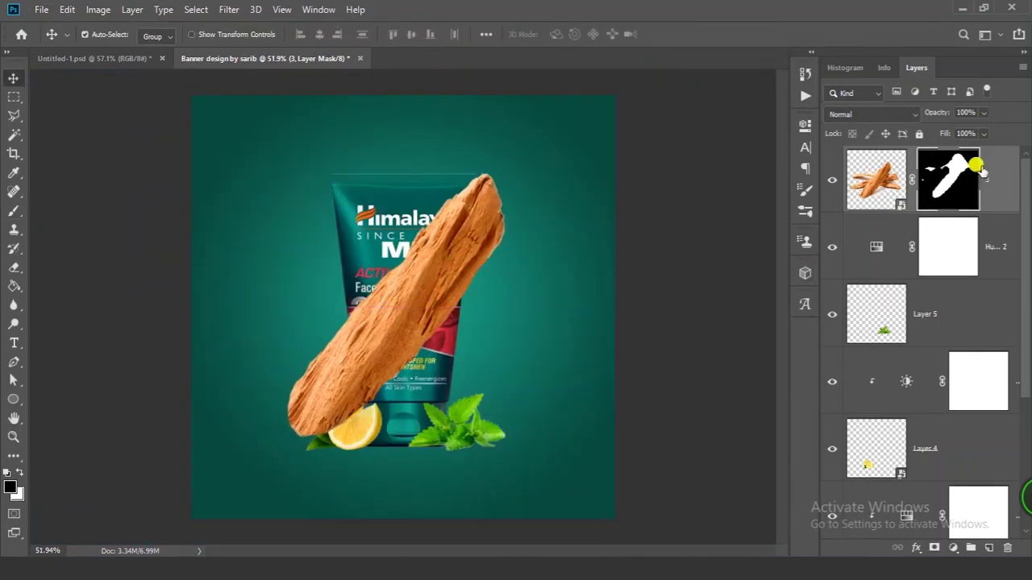
Rasterize the wood stick layer and apply its layer mask.
{"action": "right_click", "coordinate": [1007, 166]}
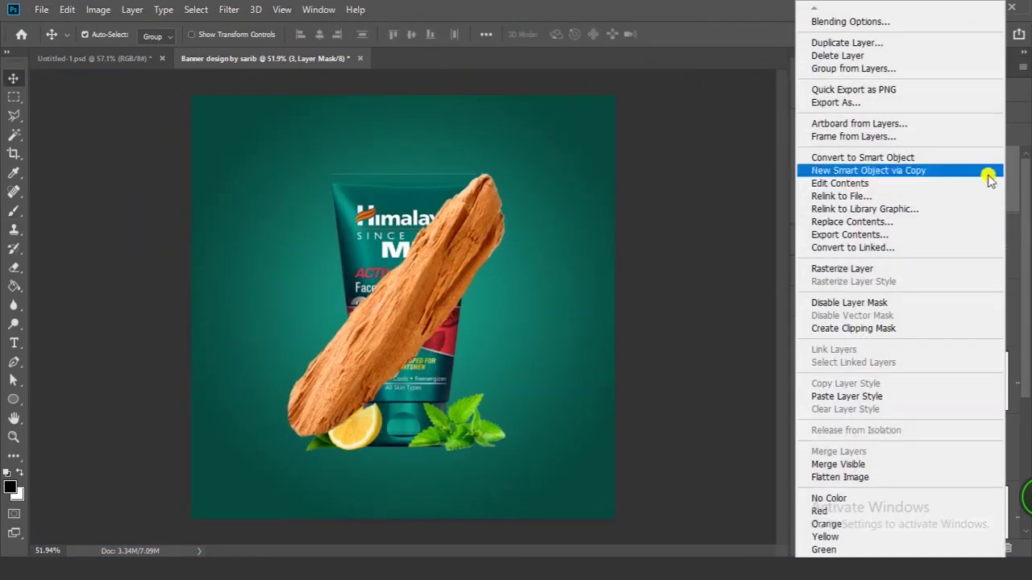
{"action": "left_click", "coordinate": [856, 270]}
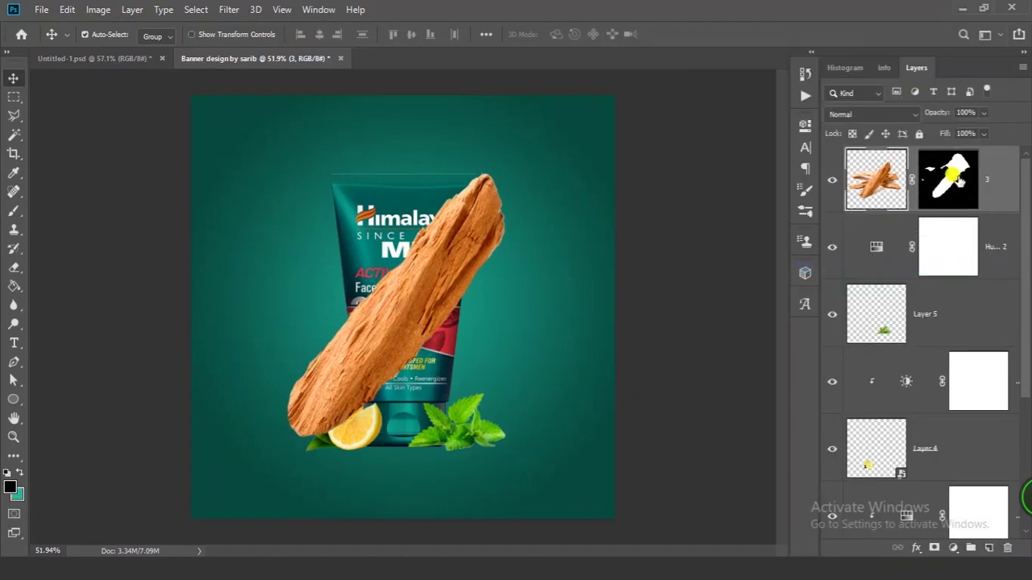
{"action": "right_click", "coordinate": [947, 177]}
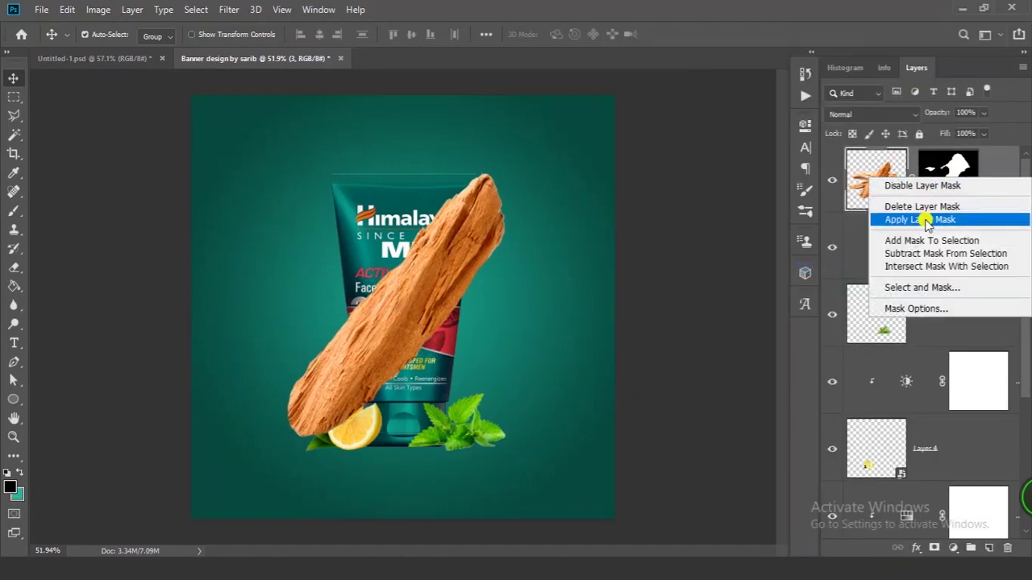
{"action": "left_click", "coordinate": [919, 220]}
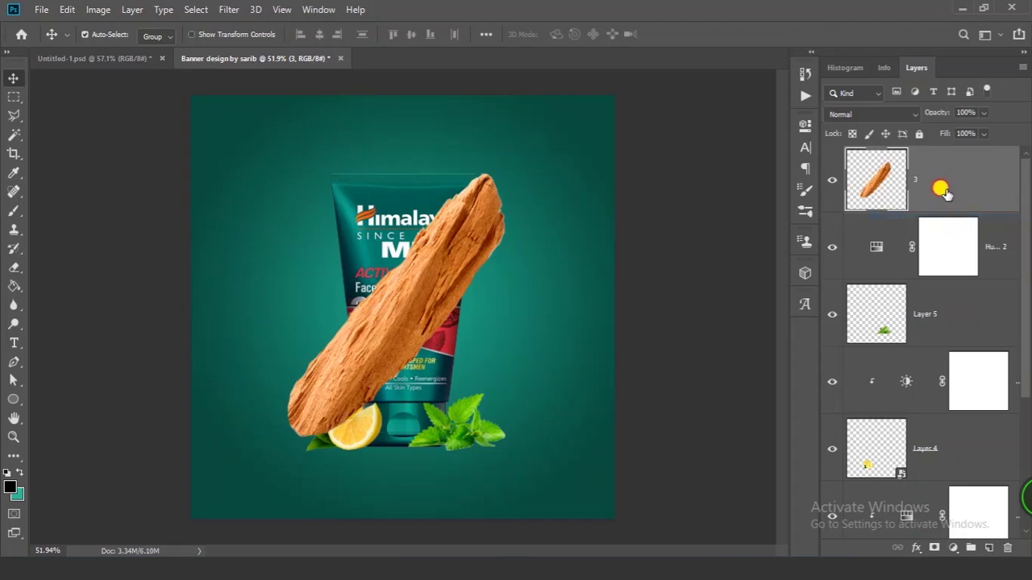
Rotate the wood stick by about 47 degrees so it lies horizontally.
{"action": "key", "text": "ctrl+t"}
{"action": "left_click_drag", "start_coordinate": [530, 146], "coordinate": [572, 295]}
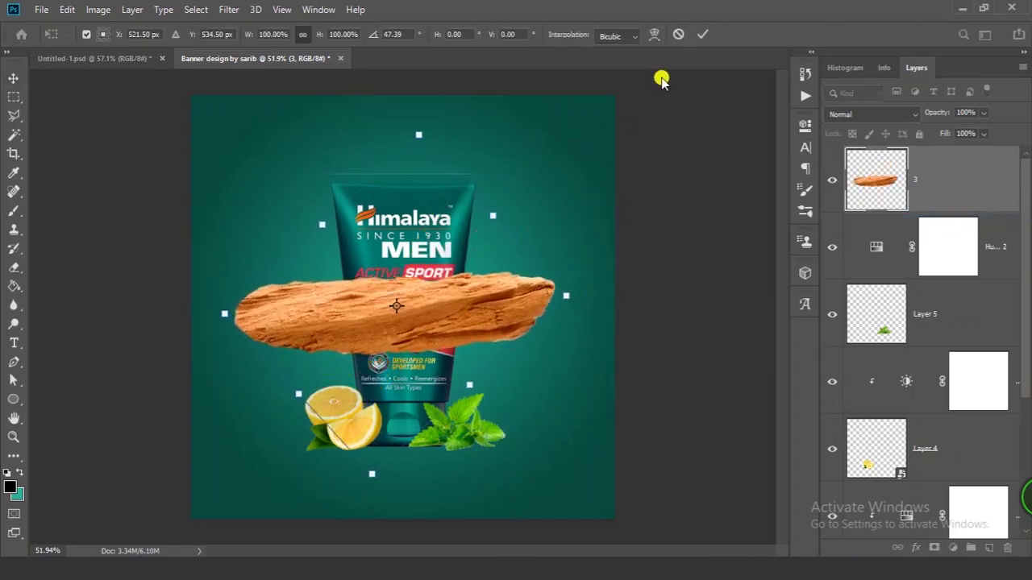
{"action": "left_click", "coordinate": [708, 35]}
Scale the wood stick down and position it beside the mint leaves at the tube's base.
{"action": "key", "text": "ctrl+t"}
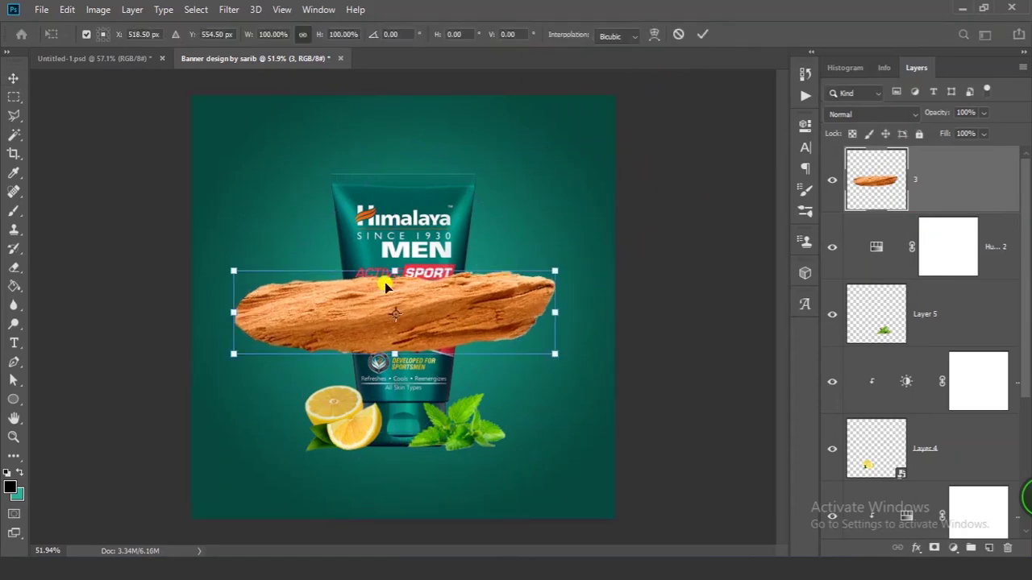
{"action": "left_click_drag", "start_coordinate": [401, 262], "coordinate": [395, 295]}
{"action": "left_click_drag", "start_coordinate": [556, 324], "coordinate": [532, 325]}
{"action": "left_click_drag", "start_coordinate": [457, 313], "coordinate": [518, 397]}
{"action": "left_click_drag", "start_coordinate": [591, 372], "coordinate": [504, 388]}
{"action": "left_click_drag", "start_coordinate": [498, 409], "coordinate": [516, 414]}
{"action": "left_click", "coordinate": [703, 34]}
Move the wood stick layer below the tube layer and adjust its size and position behind the mint leaves.
{"action": "left_click_drag", "start_coordinate": [965, 184], "coordinate": [925, 400]}
{"action": "left_click_drag", "start_coordinate": [496, 431], "coordinate": [519, 437]}
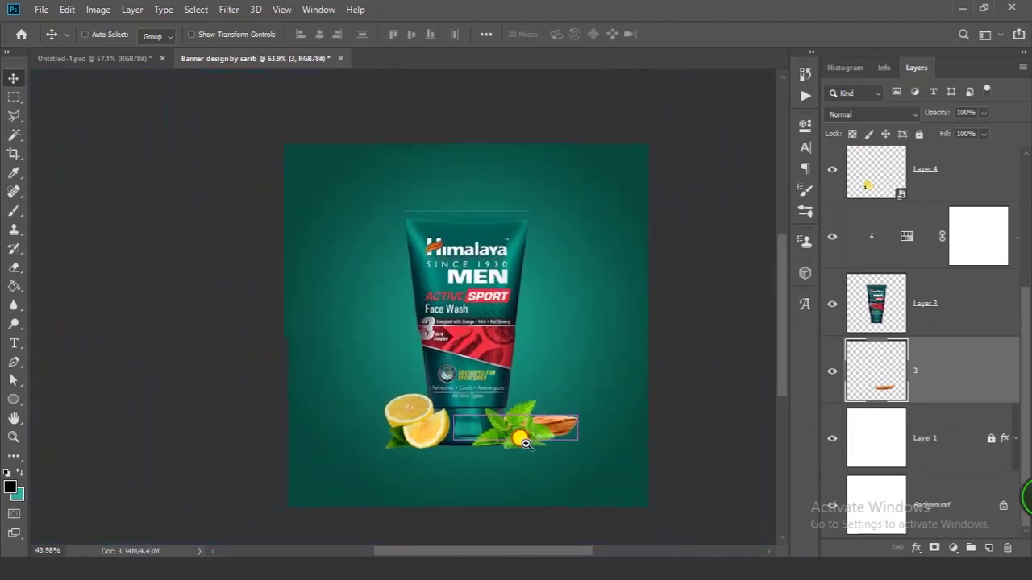
{"action": "scroll", "coordinate": [522, 440], "scroll_direction": "up", "scroll_amount": 2}
{"action": "key", "text": "ctrl+t"}
{"action": "left_click_drag", "start_coordinate": [594, 392], "coordinate": [613, 402]}
{"action": "scroll", "coordinate": [550, 438], "scroll_direction": "up", "scroll_amount": 2}
{"action": "left_click_drag", "start_coordinate": [624, 395], "coordinate": [637, 379]}
{"action": "key", "text": "Return"}
Enlarge the mint leaves slightly and reposition them in front of the tube's cap and the wood stick.
{"action": "left_click", "coordinate": [502, 397]}
{"action": "key", "text": "ctrl+t"}
{"action": "left_click_drag", "start_coordinate": [553, 376], "coordinate": [573, 352]}
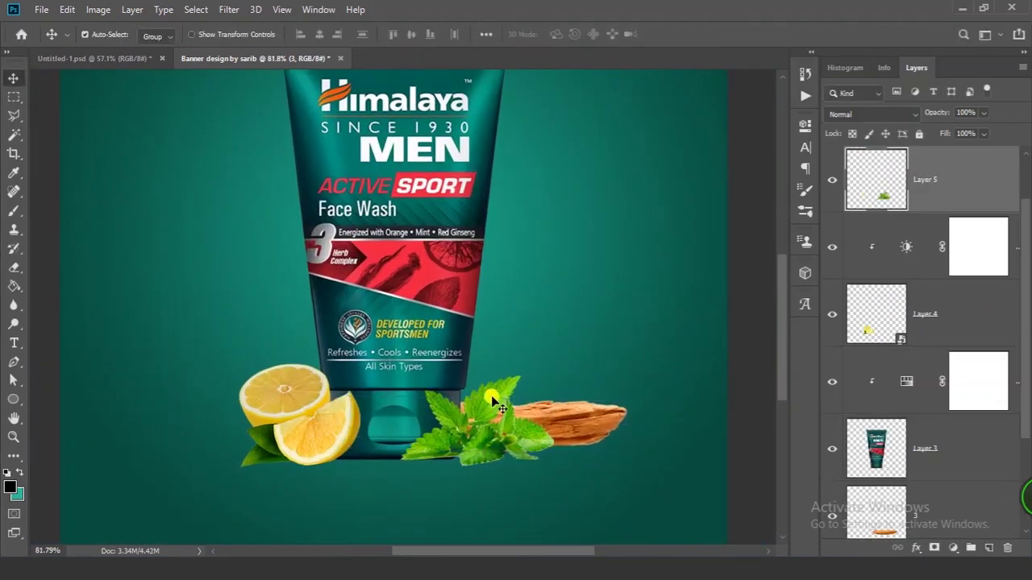
{"action": "left_click_drag", "start_coordinate": [524, 395], "coordinate": [512, 398]}
{"action": "key", "text": "Return"}
{"action": "scroll", "coordinate": [608, 249], "scroll_direction": "down", "scroll_amount": 3}
{"action": "left_click", "coordinate": [606, 287]}
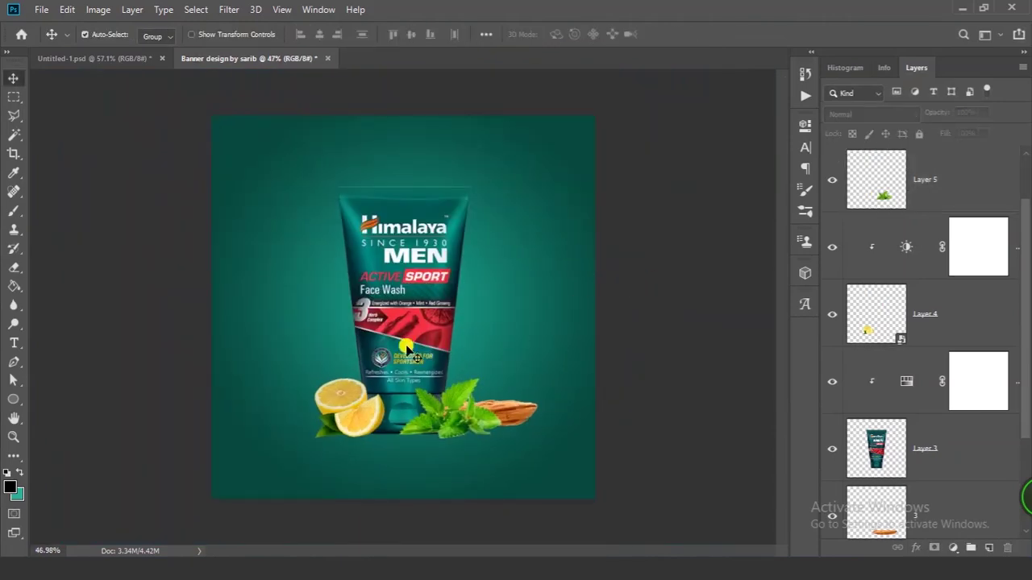
Draw a rectangle about 353 x 85 px over the tube's upper right edge, with a red fill and 0 pt stroke.
{"action": "left_click", "coordinate": [11, 401]}
{"action": "scroll", "coordinate": [453, 257], "scroll_direction": "up", "scroll_amount": 1}
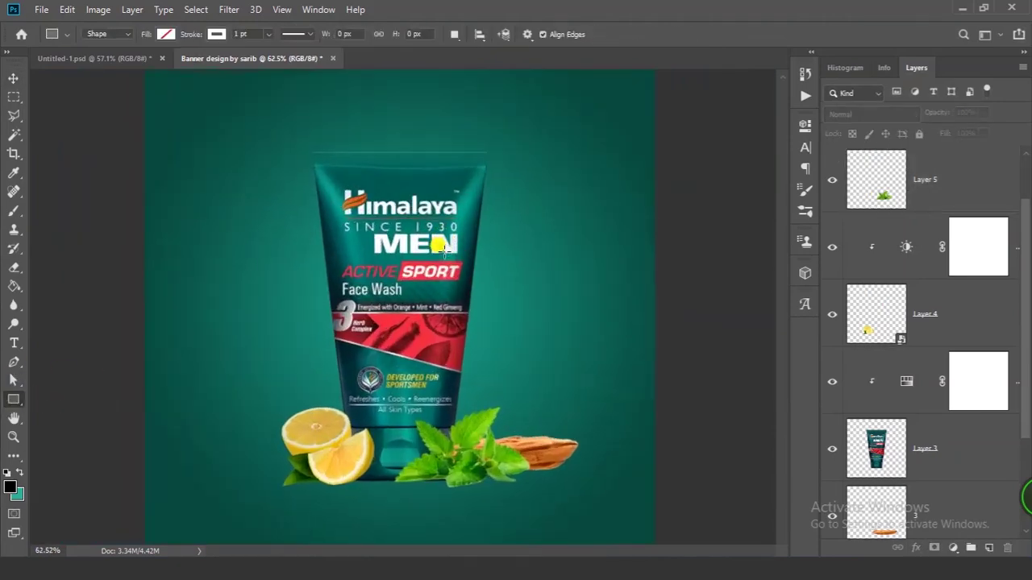
{"action": "left_click_drag", "start_coordinate": [431, 208], "coordinate": [598, 247]}
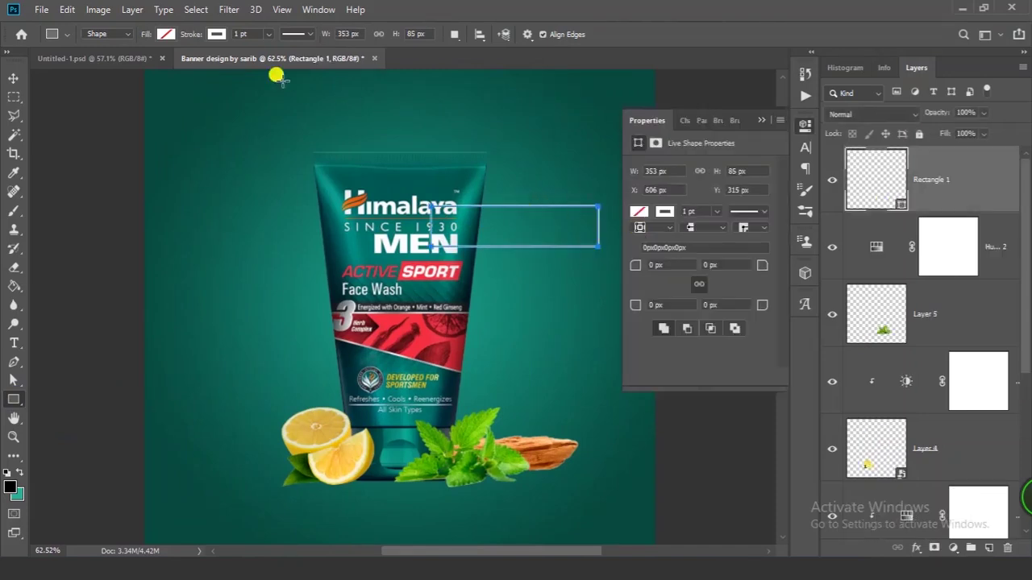
{"action": "left_click", "coordinate": [166, 34]}
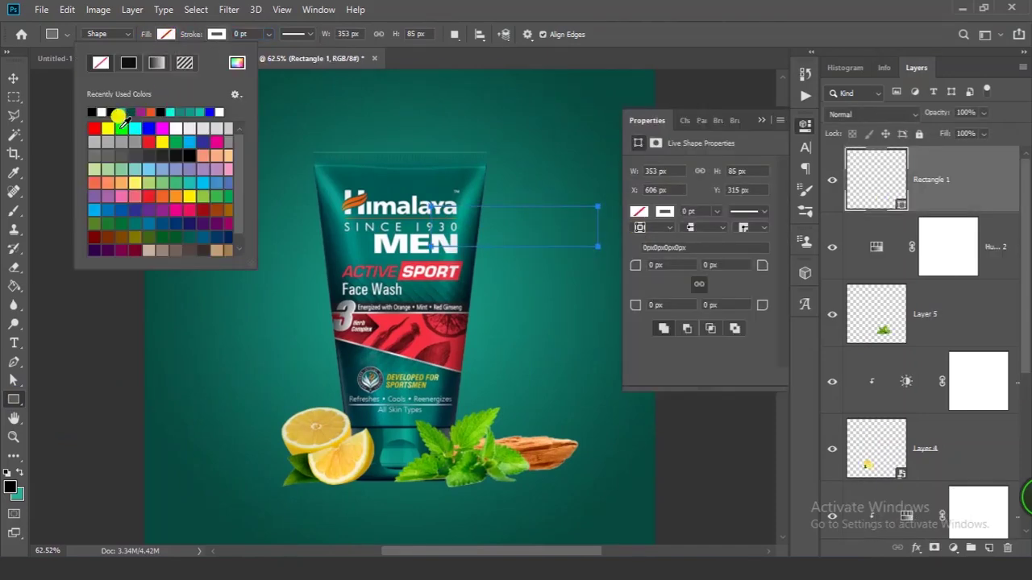
{"action": "left_click", "coordinate": [93, 128]}
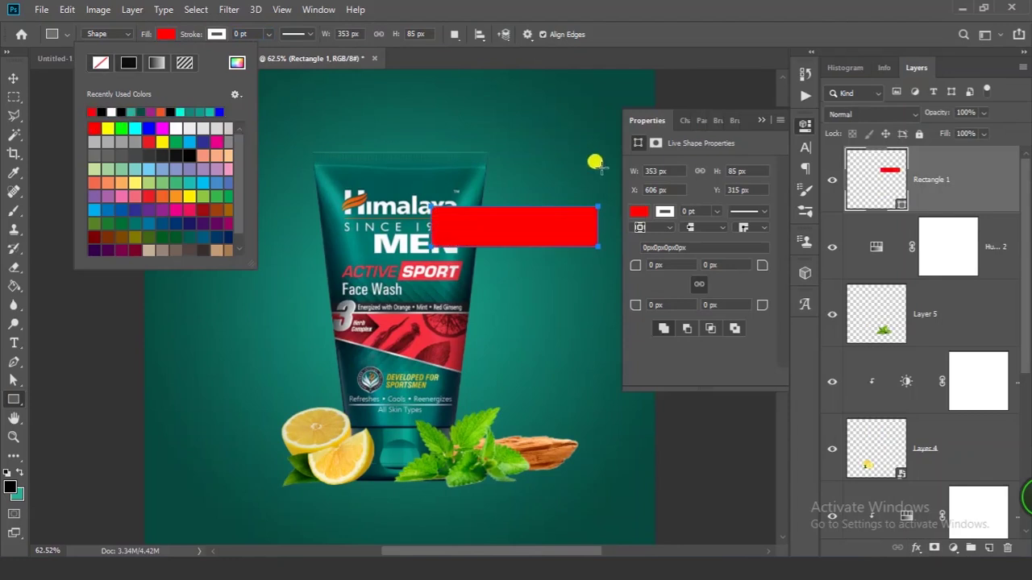
{"action": "left_click", "coordinate": [762, 120]}
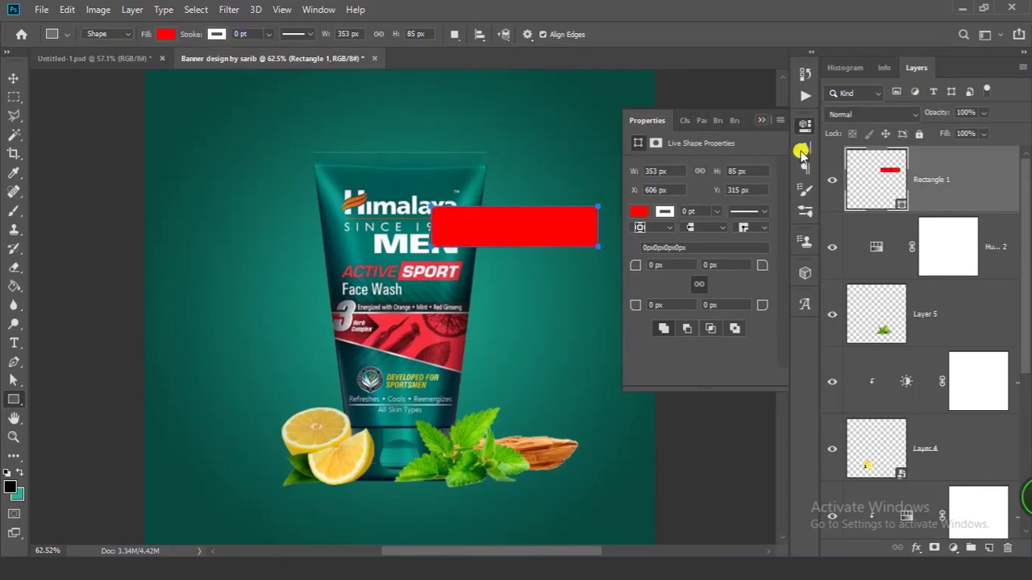
Change the rectangle's fill color to crimson ed1432.
{"action": "double_click", "coordinate": [869, 175]}
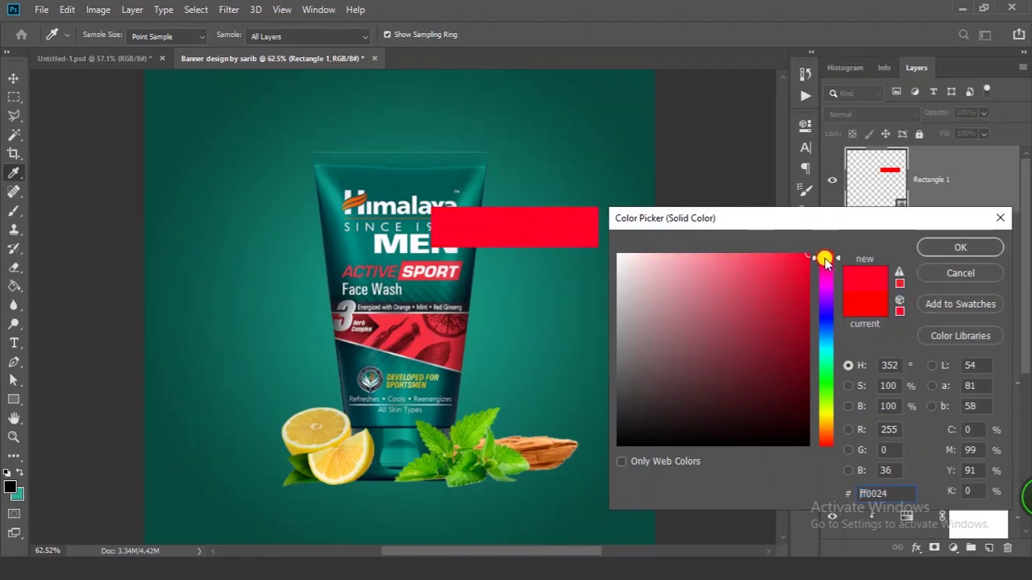
{"action": "left_click", "coordinate": [794, 267]}
{"action": "left_click_drag", "start_coordinate": [796, 269], "coordinate": [785, 263]}
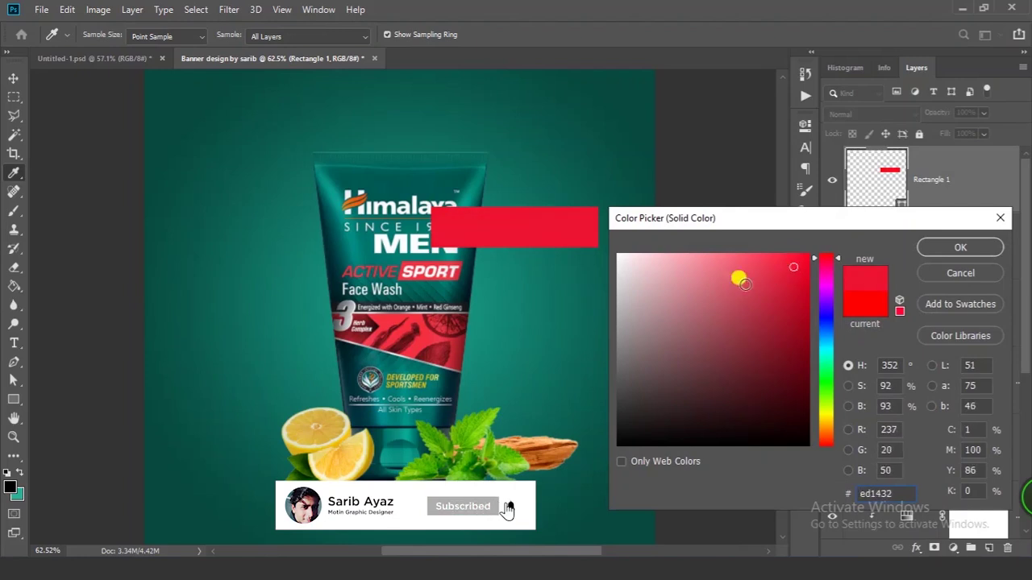
{"action": "left_click", "coordinate": [960, 248]}
Move the Rectangle 1 layer between the tube layer and the wood stick layer so it sits behind the tube.
{"action": "left_click", "coordinate": [931, 191]}
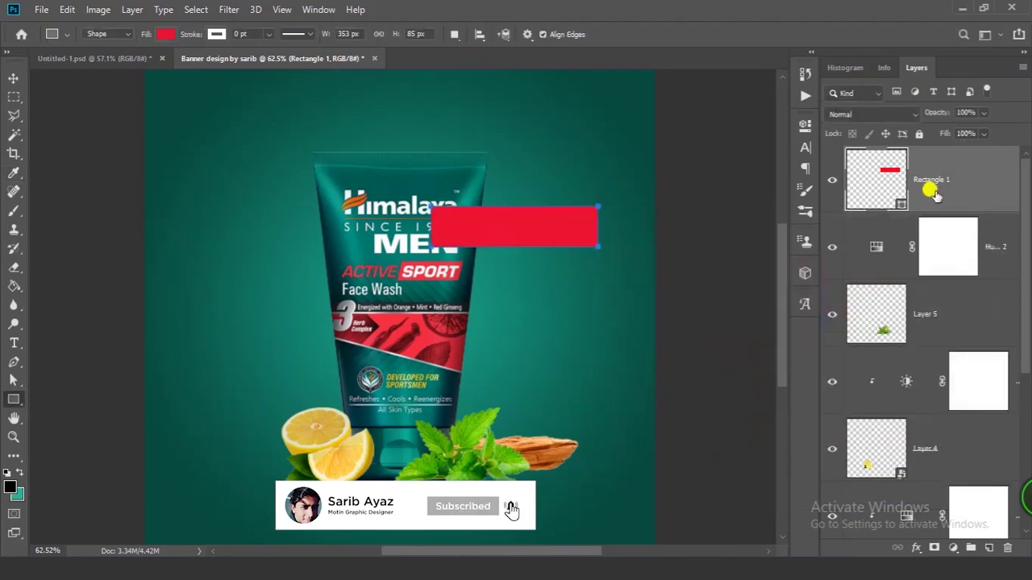
{"action": "left_click_drag", "start_coordinate": [986, 195], "coordinate": [887, 338]}
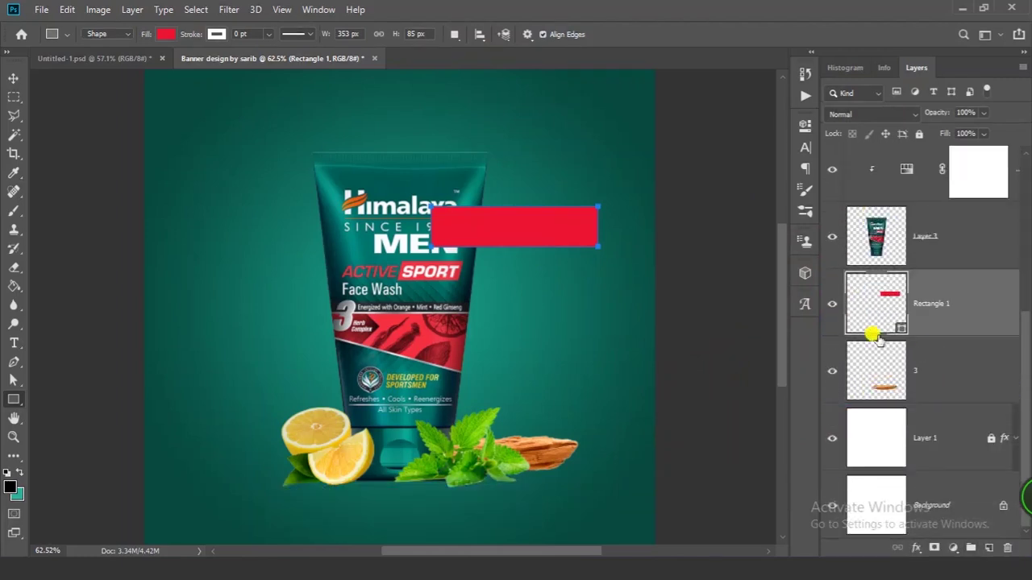
{"action": "left_click", "coordinate": [11, 79]}
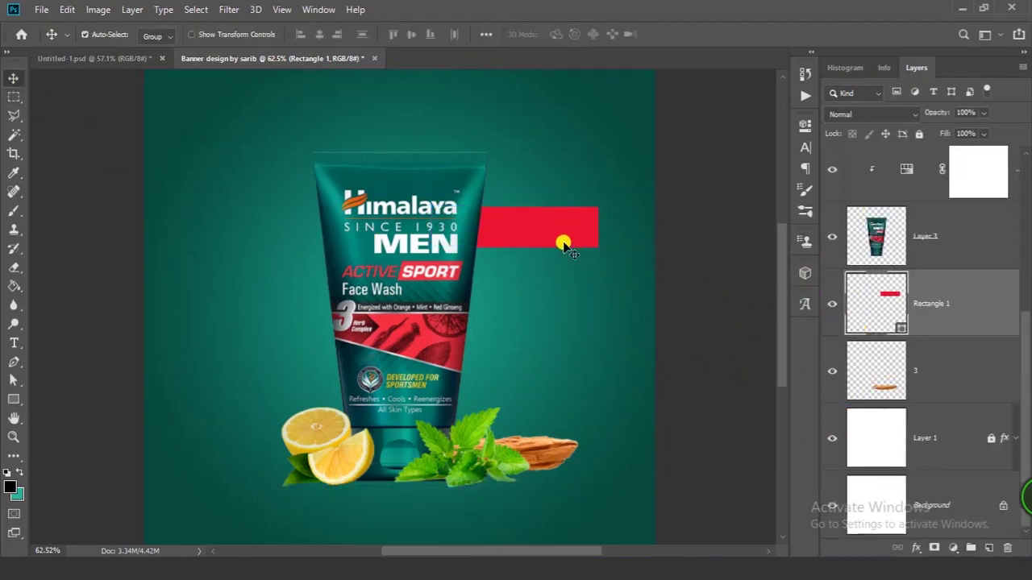
Move the red rectangle's lower outer corner inward with the Direct Selection Tool to give it a slanted end.
{"action": "scroll", "coordinate": [564, 234], "scroll_direction": "up", "scroll_amount": 2}
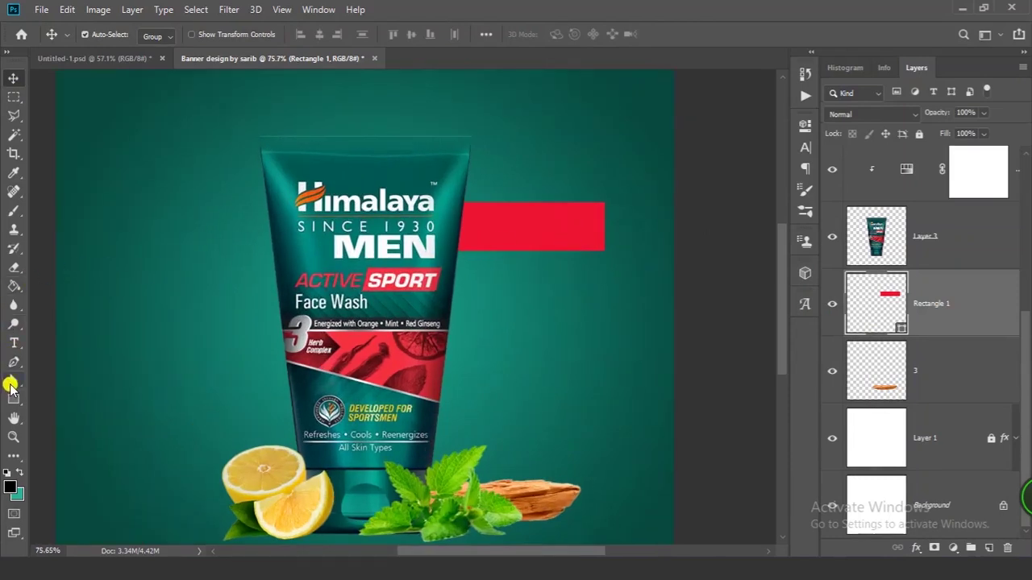
{"action": "left_click", "coordinate": [11, 384]}
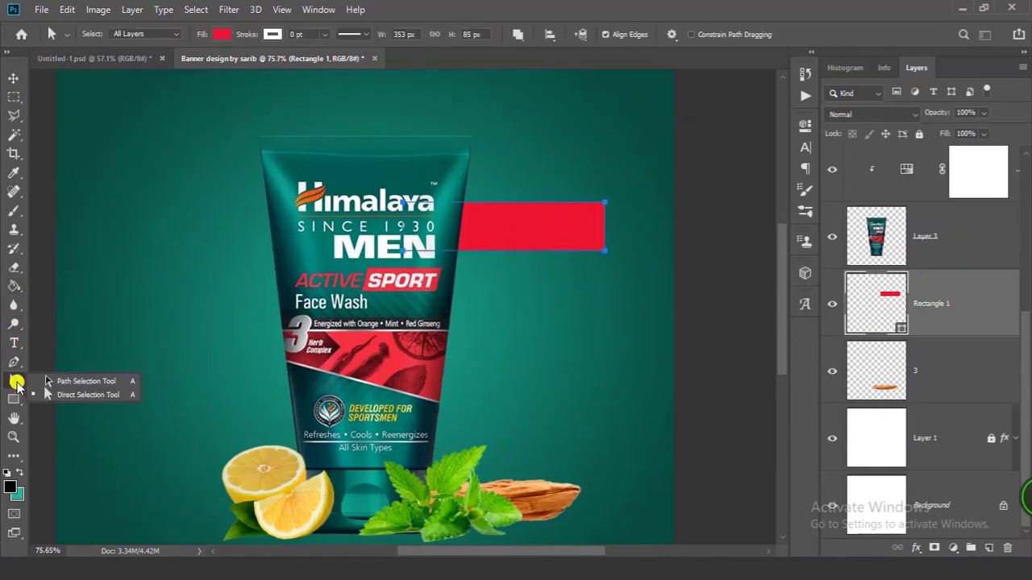
{"action": "left_click", "coordinate": [108, 395]}
{"action": "scroll", "coordinate": [597, 254], "scroll_direction": "up", "scroll_amount": 2}
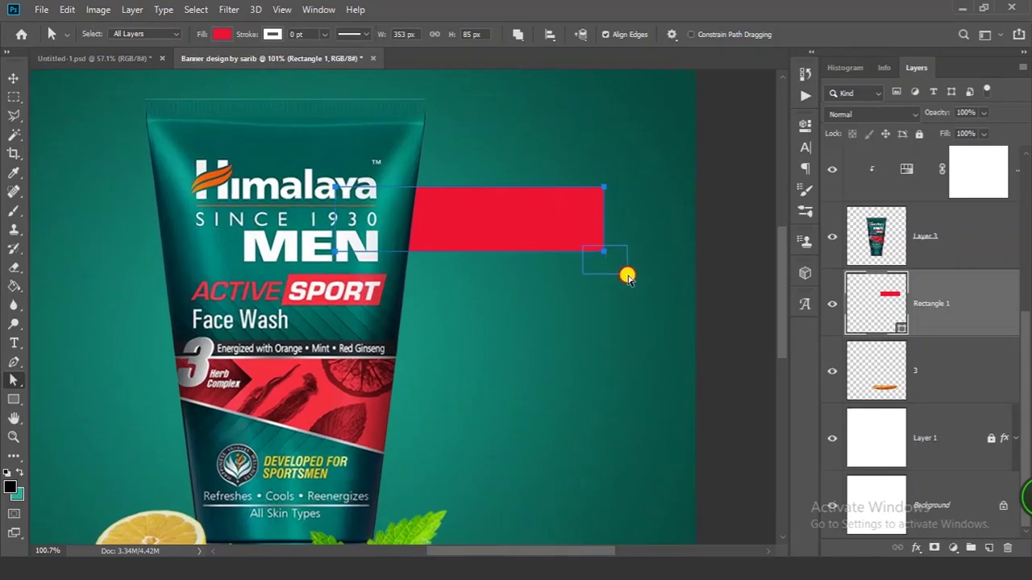
{"action": "left_click_drag", "start_coordinate": [594, 258], "coordinate": [608, 268]}
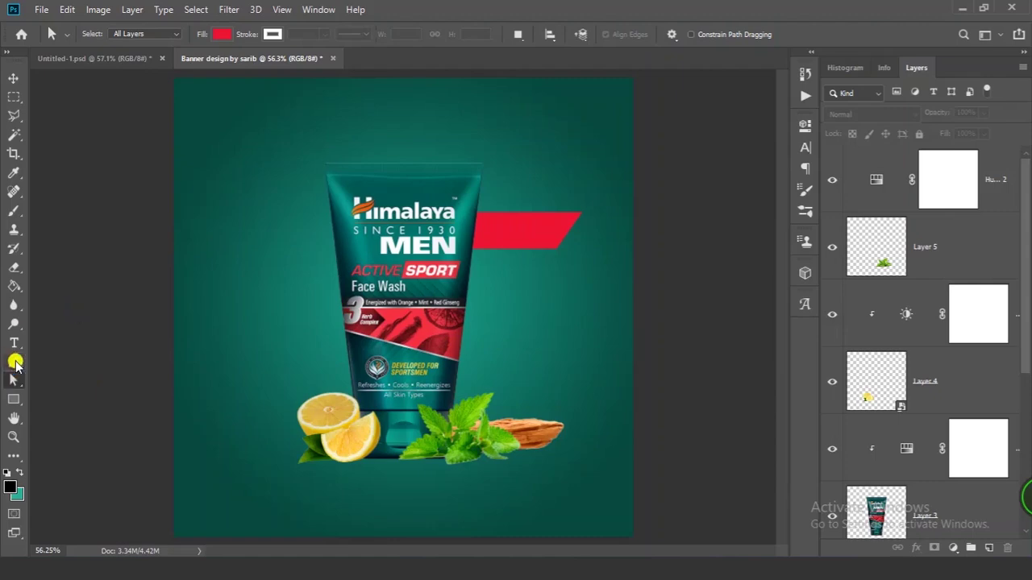
Draw a white 1 pt line about 60 x 85 px along the red box's slanted edge with the Pen tool.
{"action": "left_click", "coordinate": [14, 362]}
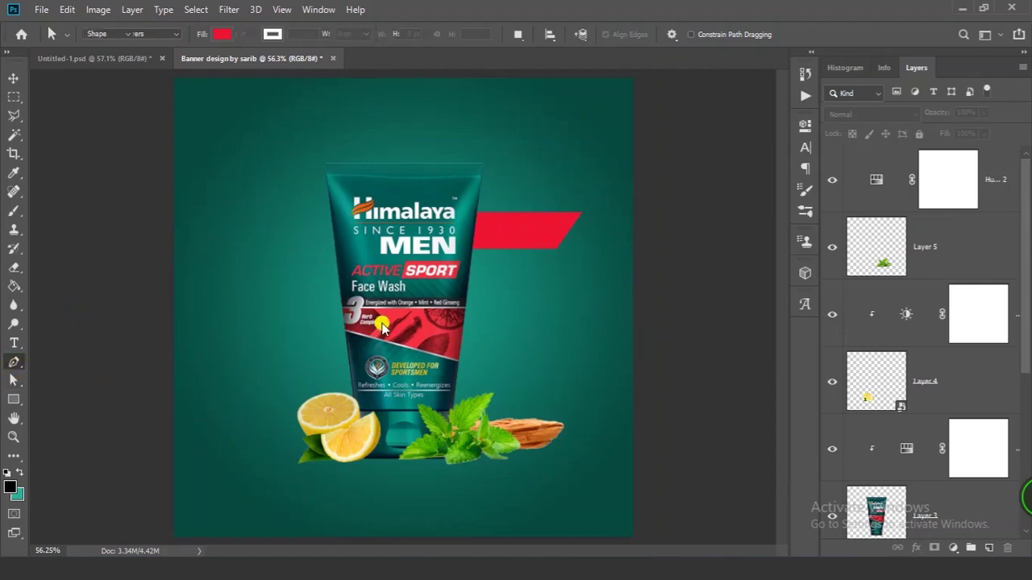
{"action": "scroll", "coordinate": [610, 214], "scroll_direction": "up", "scroll_amount": 5}
{"action": "scroll", "coordinate": [556, 213], "scroll_direction": "up", "scroll_amount": 2}
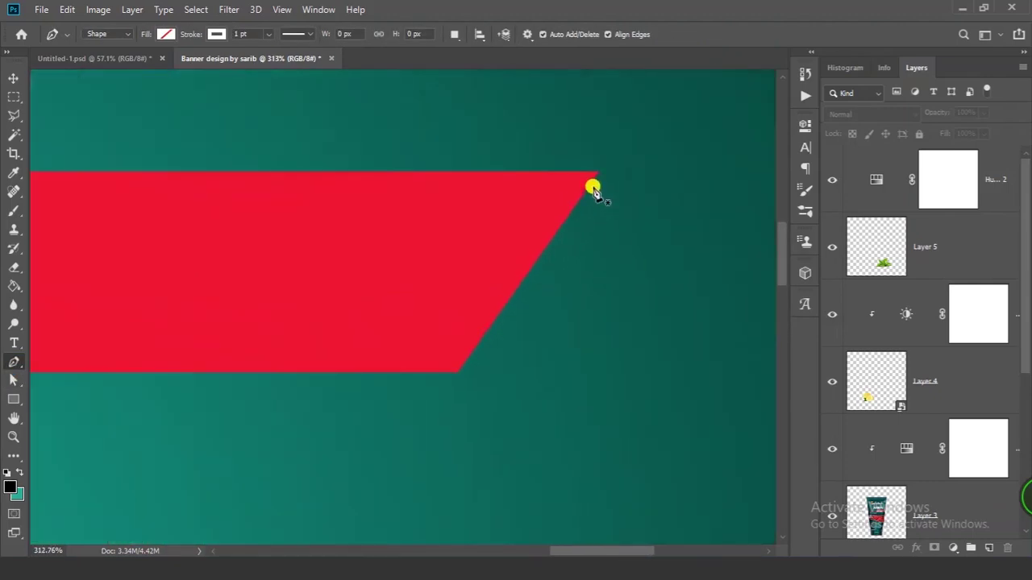
{"action": "left_click", "coordinate": [599, 172]}
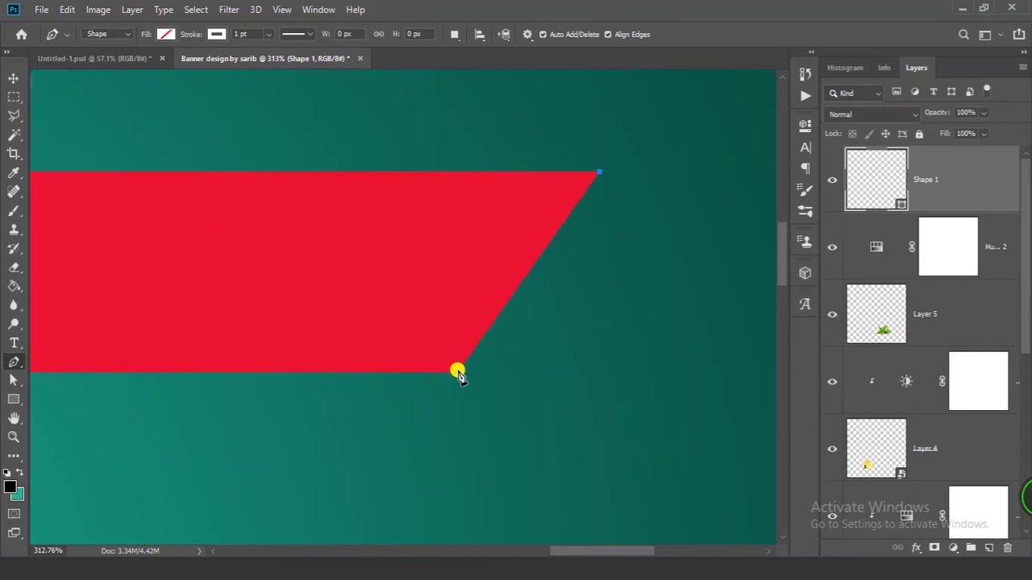
{"action": "left_click", "coordinate": [457, 373]}
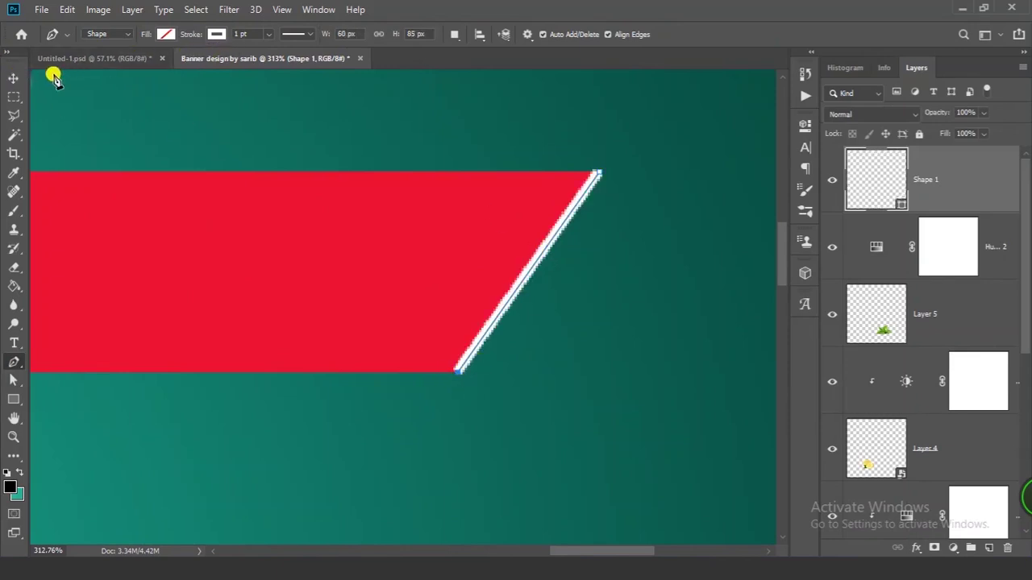
Shift the white line slightly off the slanted edge and duplicate it just outside to form a parallel pair.
{"action": "key", "text": "v"}
{"action": "left_click_drag", "start_coordinate": [539, 337], "coordinate": [581, 327]}
{"action": "scroll", "coordinate": [560, 307], "scroll_direction": "down", "scroll_amount": 2}
{"action": "scroll", "coordinate": [594, 308], "scroll_direction": "down", "scroll_amount": 1}
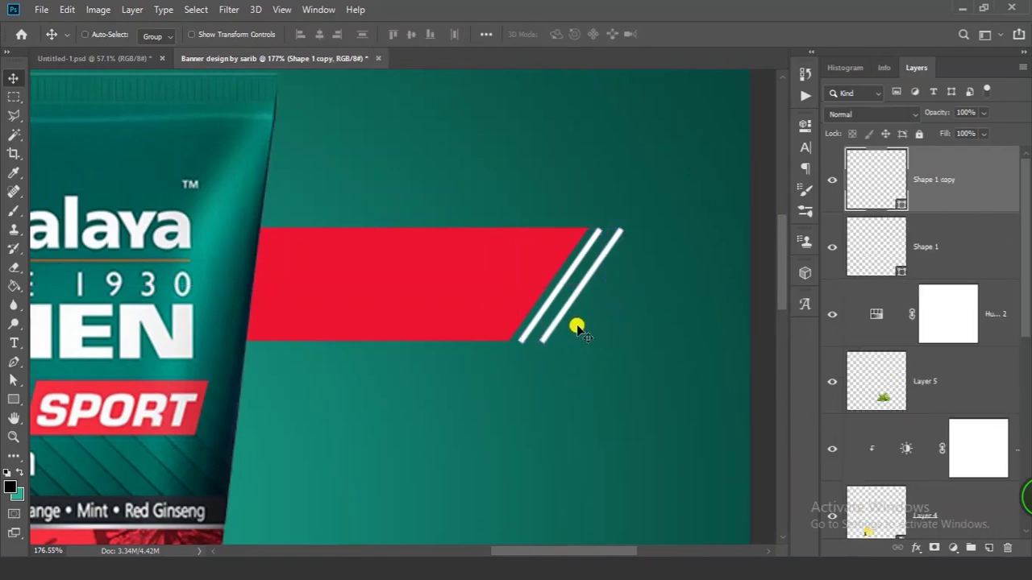
{"action": "scroll", "coordinate": [532, 334], "scroll_direction": "down", "scroll_amount": 5}
{"action": "scroll", "coordinate": [482, 303], "scroll_direction": "up", "scroll_amount": 2}
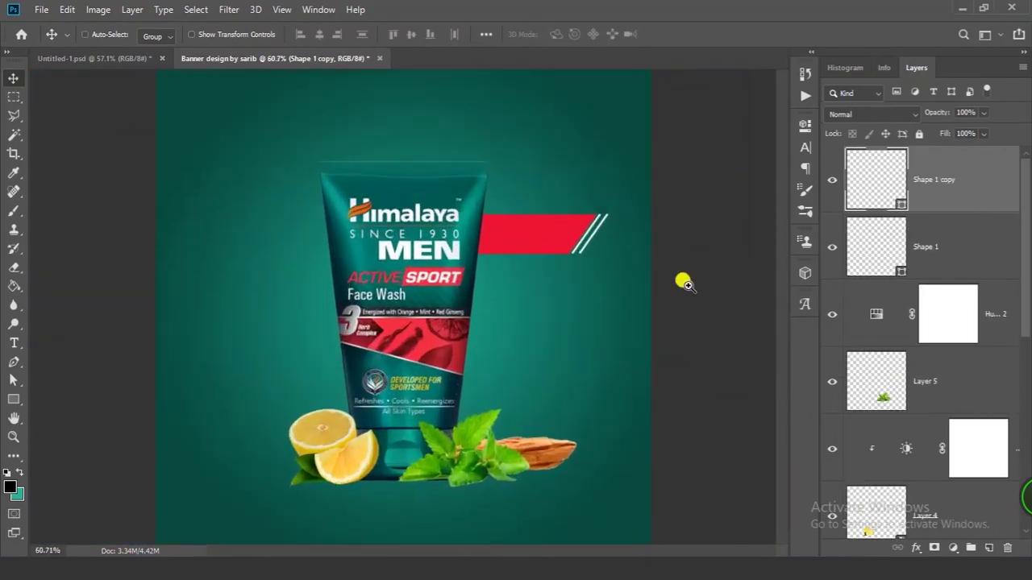
Set the stroke of both white lines, Shape 1 and Shape 1 copy, to 0.5 pt.
{"action": "left_click", "coordinate": [914, 245], "text": "ctrl"}
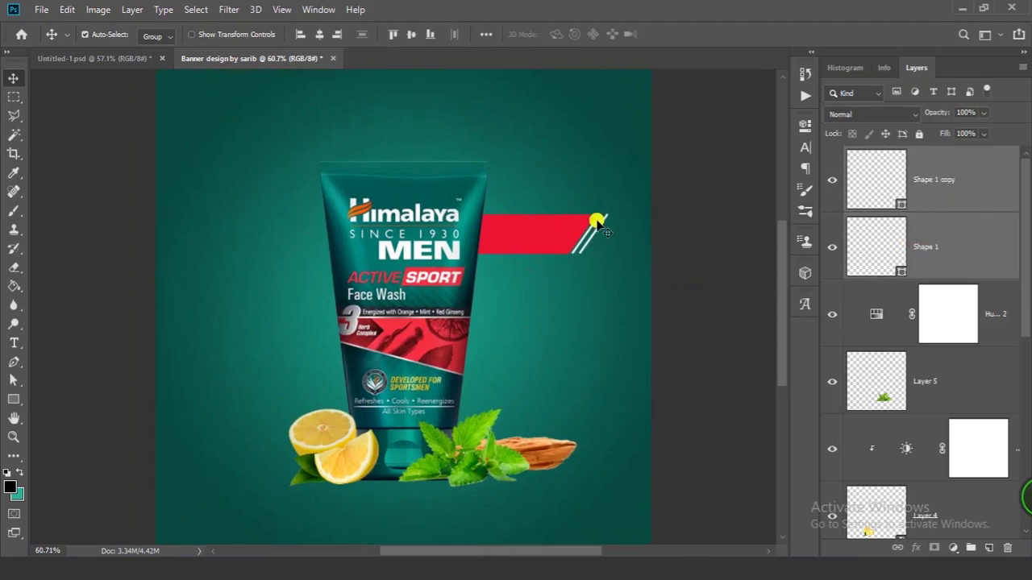
{"action": "key", "text": "a"}
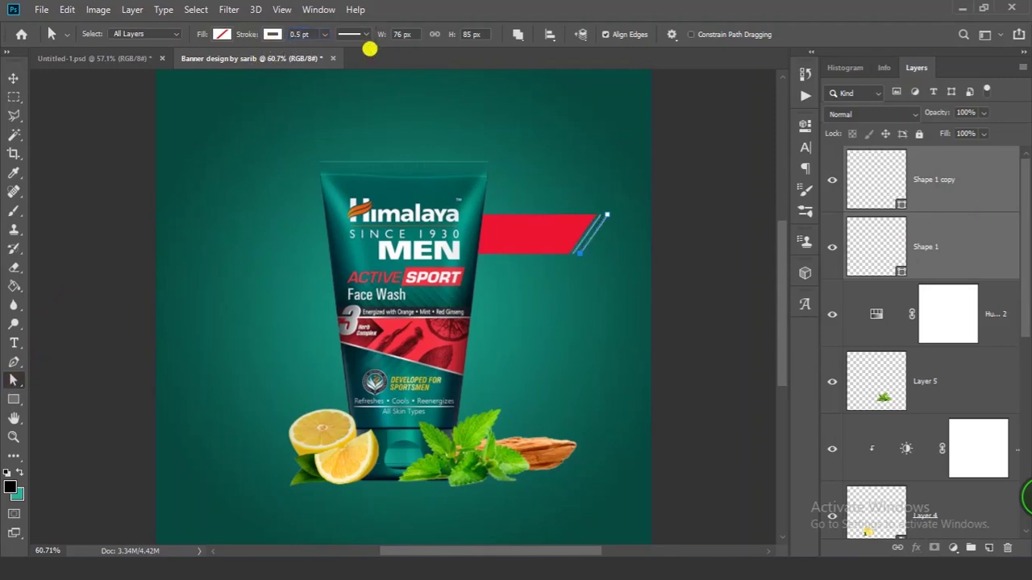
{"action": "left_click", "coordinate": [13, 77]}
{"action": "key", "text": "ctrl+0"}
Duplicate the red box together with its two white lines straight below the original, beside the tube's lower half.
{"action": "left_click_drag", "start_coordinate": [619, 248], "coordinate": [536, 228]}
{"action": "scroll", "coordinate": [1008, 269], "scroll_direction": "down", "scroll_amount": 3}
{"action": "left_click", "coordinate": [887, 312]}
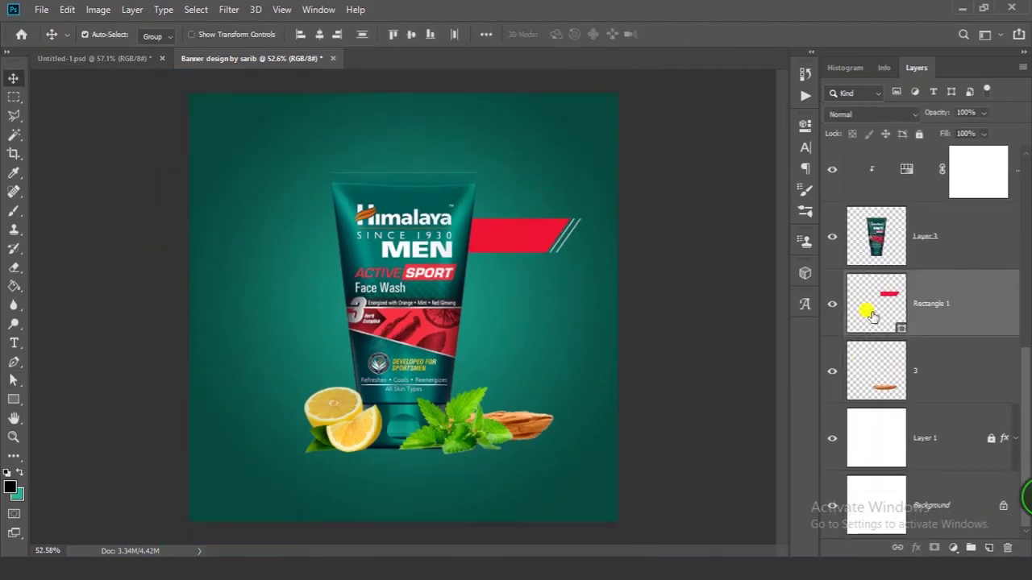
{"action": "left_click", "coordinate": [832, 304]}
{"action": "left_click", "coordinate": [832, 303]}
{"action": "scroll", "coordinate": [594, 293], "scroll_direction": "up", "scroll_amount": 2}
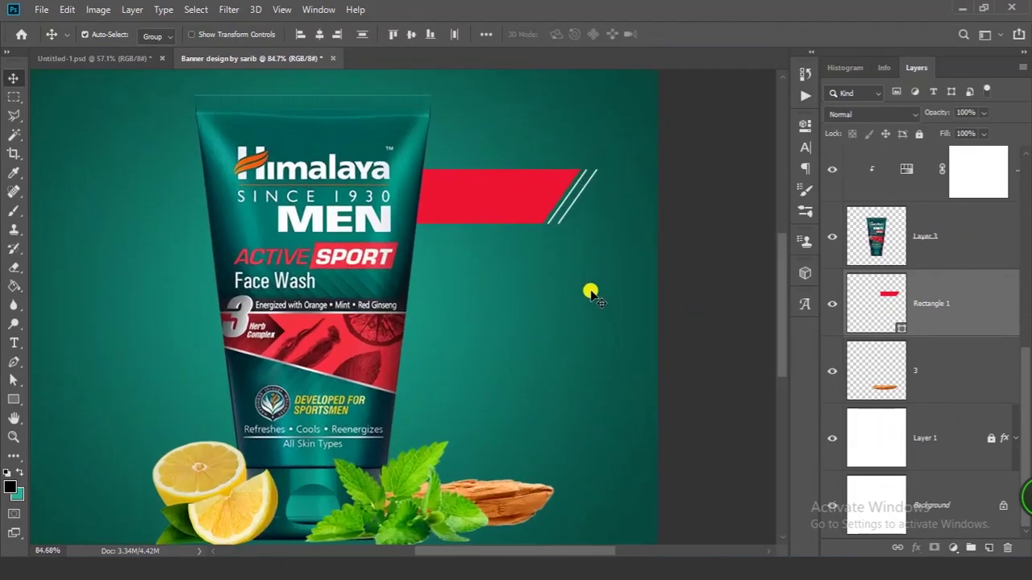
{"action": "scroll", "coordinate": [556, 252], "scroll_direction": "down", "scroll_amount": 1}
{"action": "key", "text": "ctrl"}
{"action": "left_click_drag", "start_coordinate": [639, 225], "coordinate": [645, 300]}
{"action": "left_click_drag", "start_coordinate": [661, 209], "coordinate": [528, 206]}
{"action": "left_click_drag", "start_coordinate": [682, 229], "coordinate": [682, 212]}
{"action": "scroll", "coordinate": [571, 320], "scroll_direction": "down", "scroll_amount": 2}
{"action": "left_click_drag", "start_coordinate": [571, 320], "coordinate": [512, 320]}
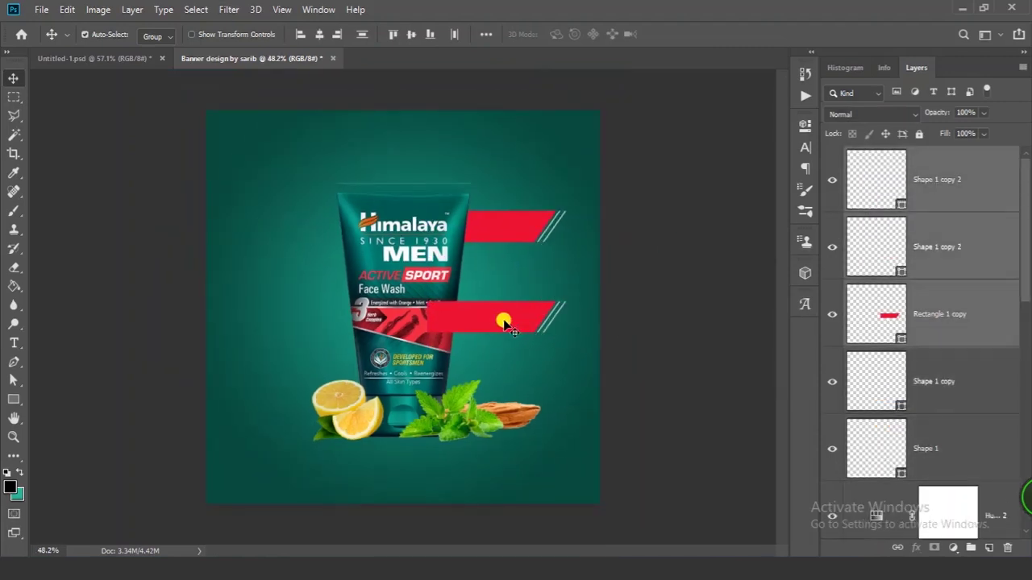
Move the copied box and line layers down to directly above Layer 1 so they sit behind the tube.
{"action": "scroll", "coordinate": [875, 319], "scroll_direction": "down", "scroll_amount": 8}
{"action": "left_click_drag", "start_coordinate": [871, 440], "coordinate": [945, 396]}
{"action": "scroll", "coordinate": [455, 330], "scroll_direction": "up", "scroll_amount": 2}
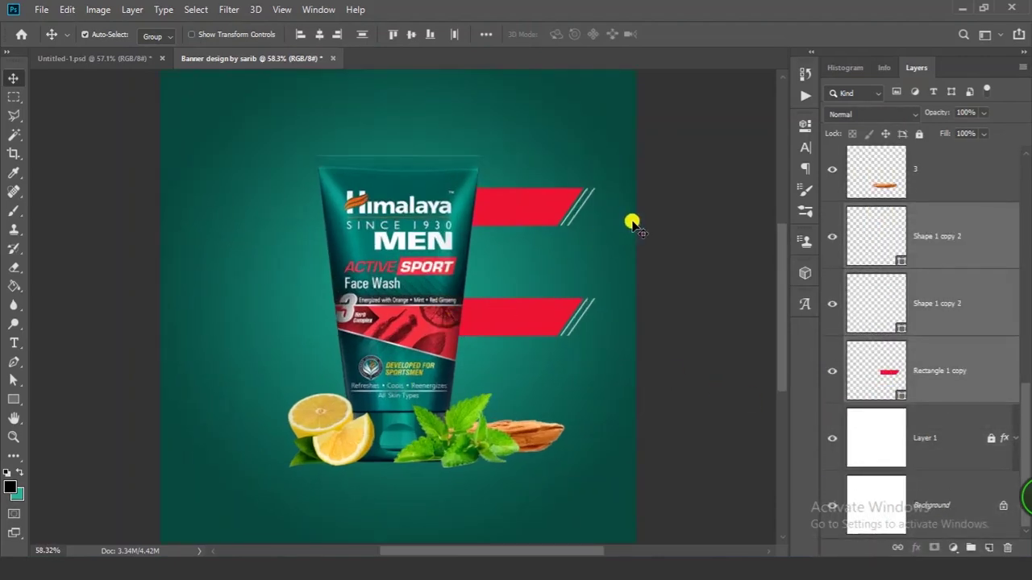
Copy a red label box with its lines to the tube's left side and flip the copy horizontally.
{"action": "key", "text": "ctrl"}
{"action": "left_click_drag", "start_coordinate": [669, 365], "coordinate": [391, 334]}
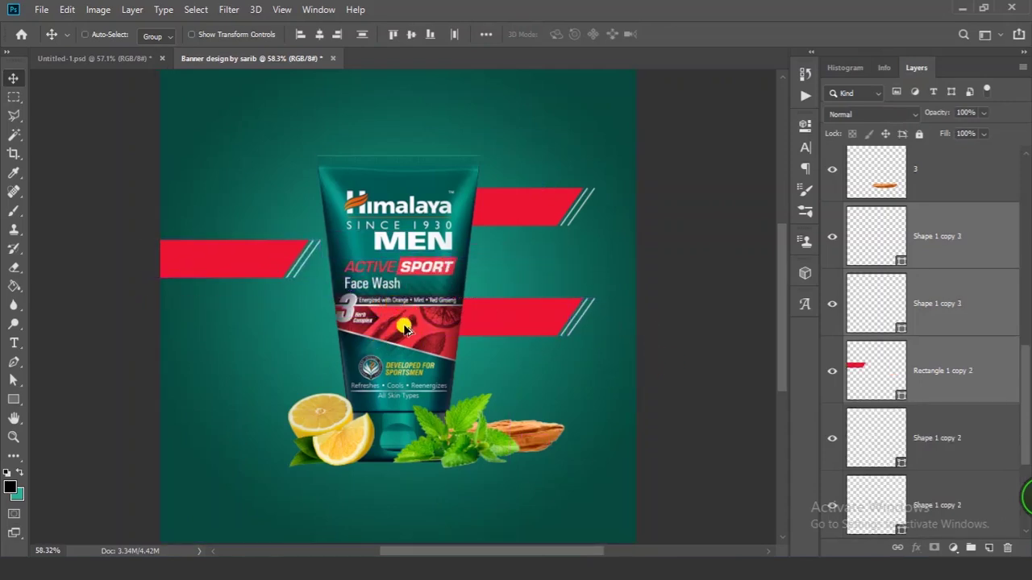
{"action": "key", "text": "ctrl"}
{"action": "key", "text": "ctrl+t"}
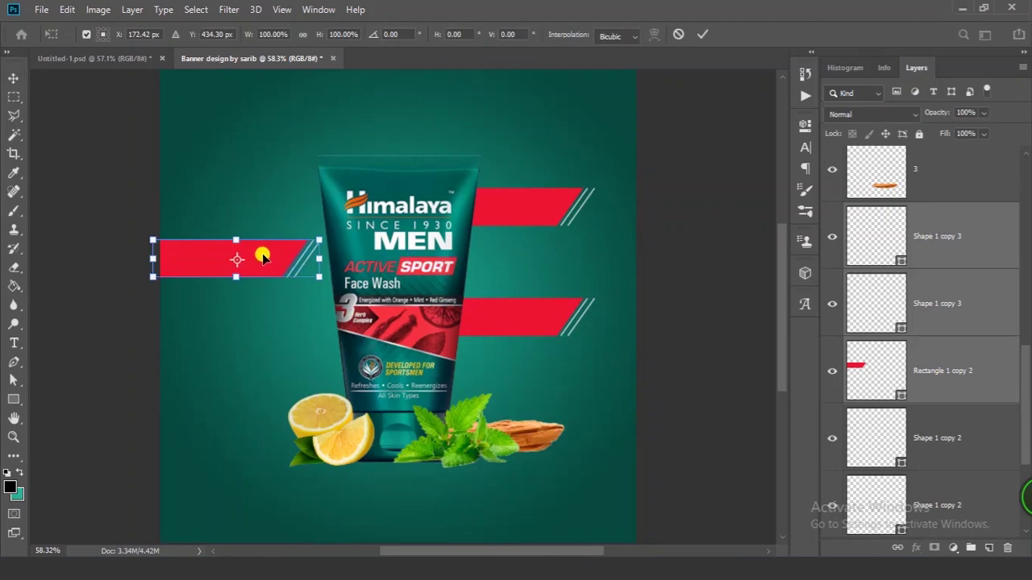
{"action": "right_click", "coordinate": [267, 254]}
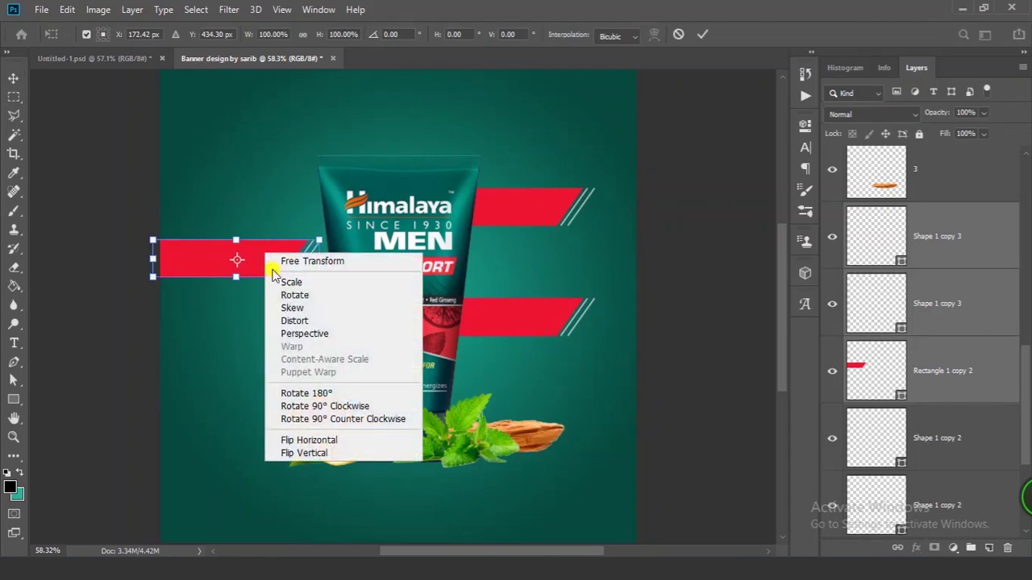
{"action": "left_click", "coordinate": [326, 441]}
{"action": "left_click", "coordinate": [700, 36]}
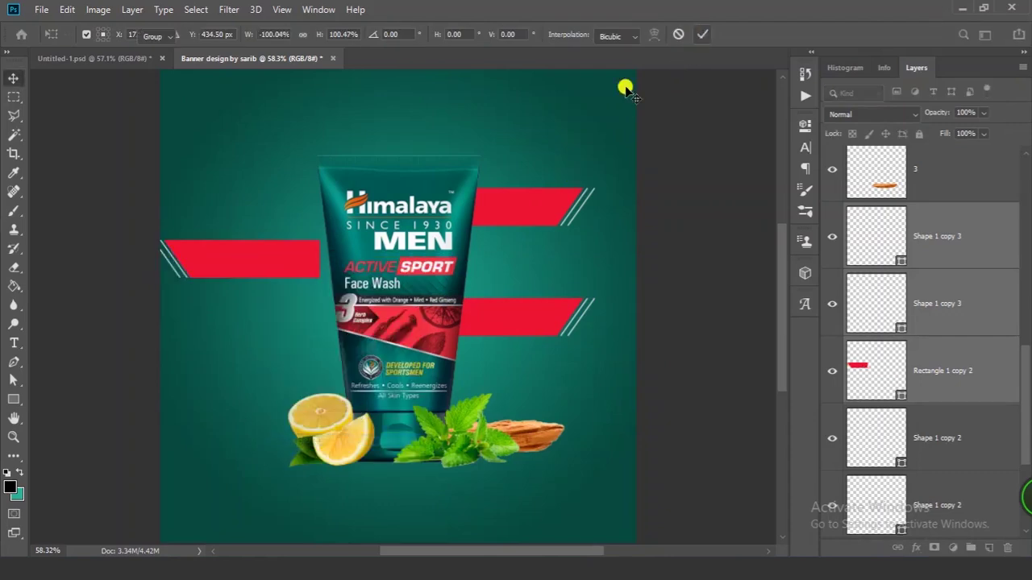
Tuck the flipped label behind the tube's left edge and duplicate it lower down on the same side.
{"action": "left_click_drag", "start_coordinate": [403, 257], "coordinate": [428, 364]}
{"action": "mouse_move", "coordinate": [659, 323]}
{"action": "left_mouse_down"}
{"action": "mouse_move", "coordinate": [563, 327]}
{"action": "mouse_move", "coordinate": [656, 315]}
{"action": "left_mouse_up"}
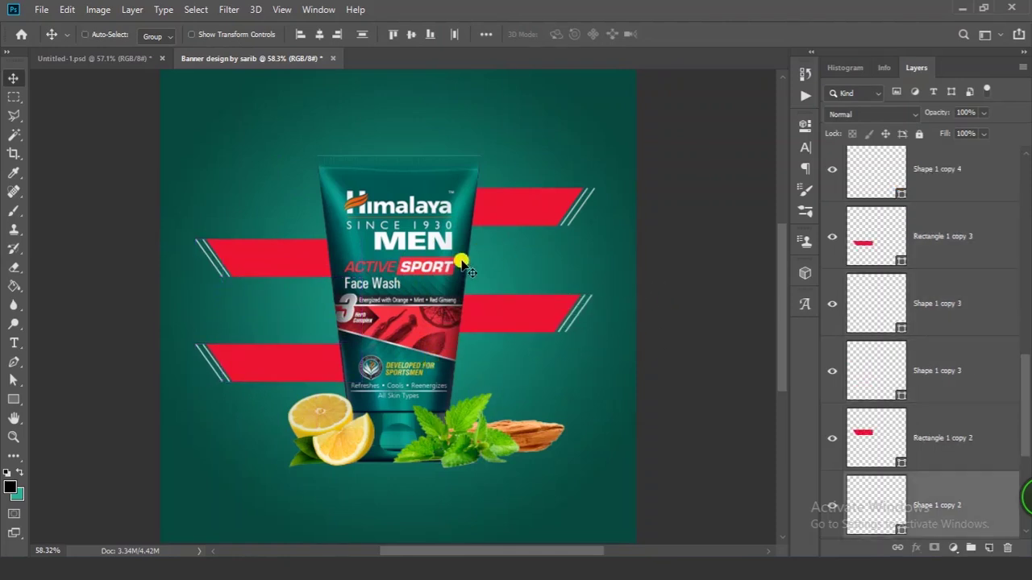
{"action": "scroll", "coordinate": [497, 270], "scroll_direction": "down", "scroll_amount": 3}
{"action": "left_click", "coordinate": [608, 335]}
{"action": "left_click_drag", "start_coordinate": [259, 259], "coordinate": [354, 374]}
{"action": "left_click_drag", "start_coordinate": [366, 416], "coordinate": [370, 415]}
{"action": "left_click", "coordinate": [559, 315]}
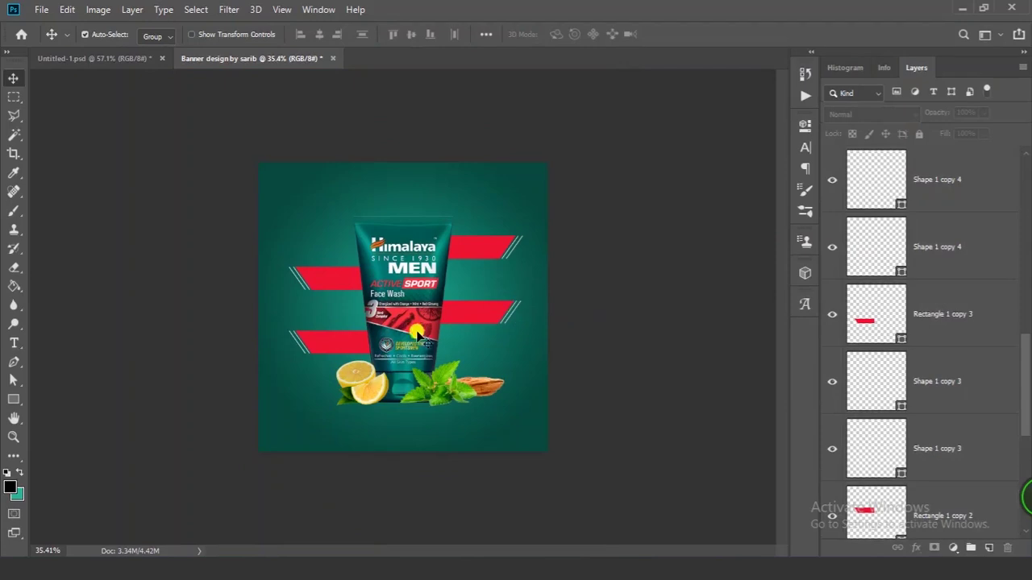
Duplicate the mint, tube and lemon layers together.
{"action": "scroll", "coordinate": [387, 403], "scroll_direction": "up", "scroll_amount": 3}
{"action": "left_click", "coordinate": [458, 414]}
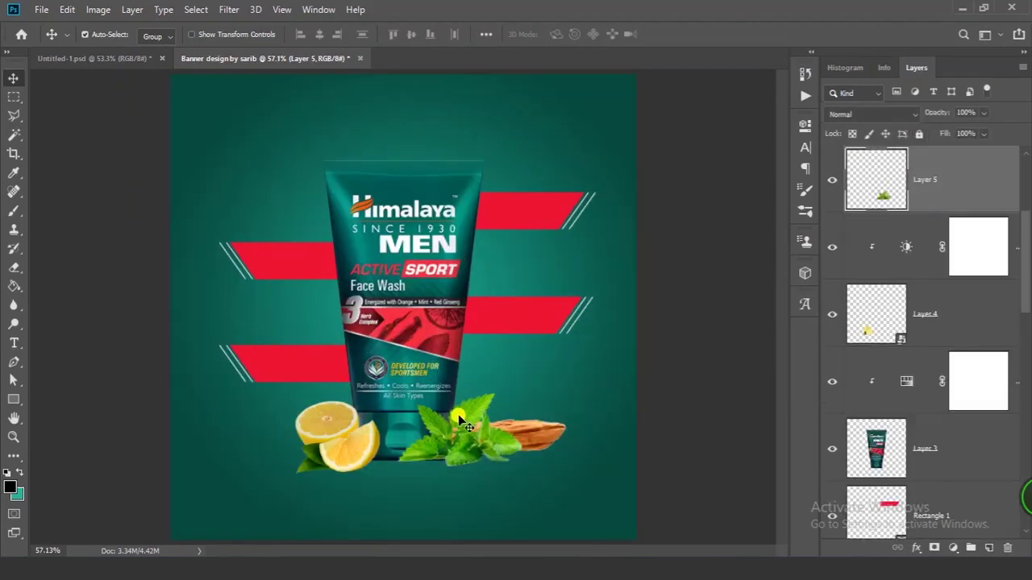
{"action": "left_click", "coordinate": [400, 332], "text": "shift"}
{"action": "left_click", "coordinate": [357, 438], "text": "shift"}
{"action": "key", "text": "ctrl"}
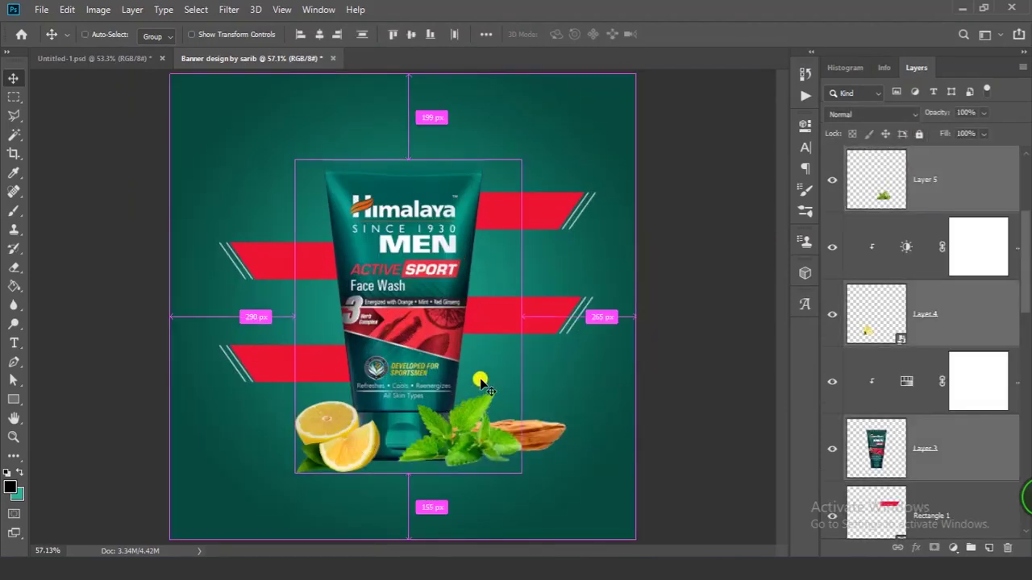
{"action": "key", "text": "ctrl+j"}
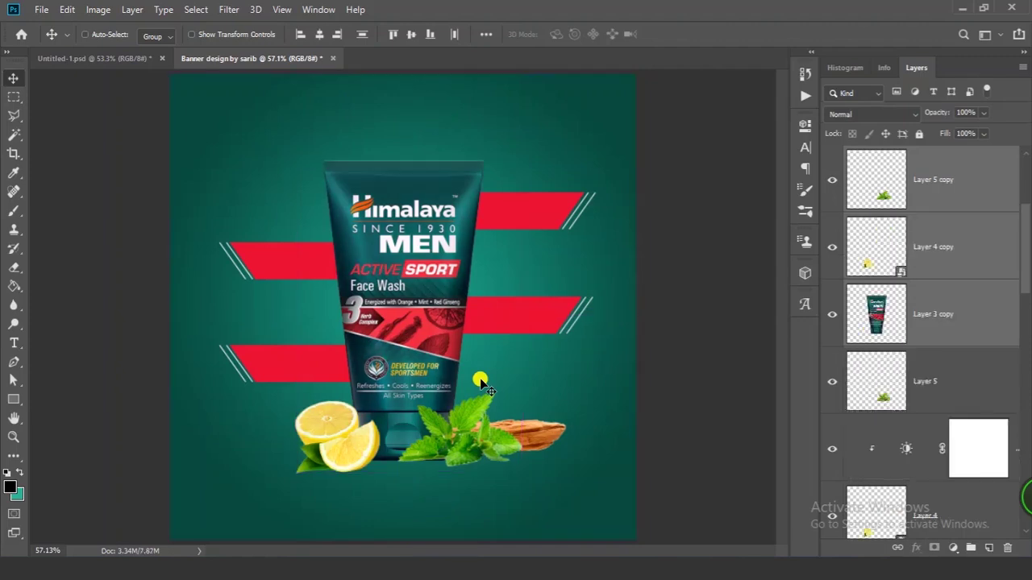
Flip the three copies vertically beneath the originals as a reflection and move their layers directly above Layer 1.
{"action": "key", "text": "ctrl+t"}
{"action": "right_click", "coordinate": [427, 257]}
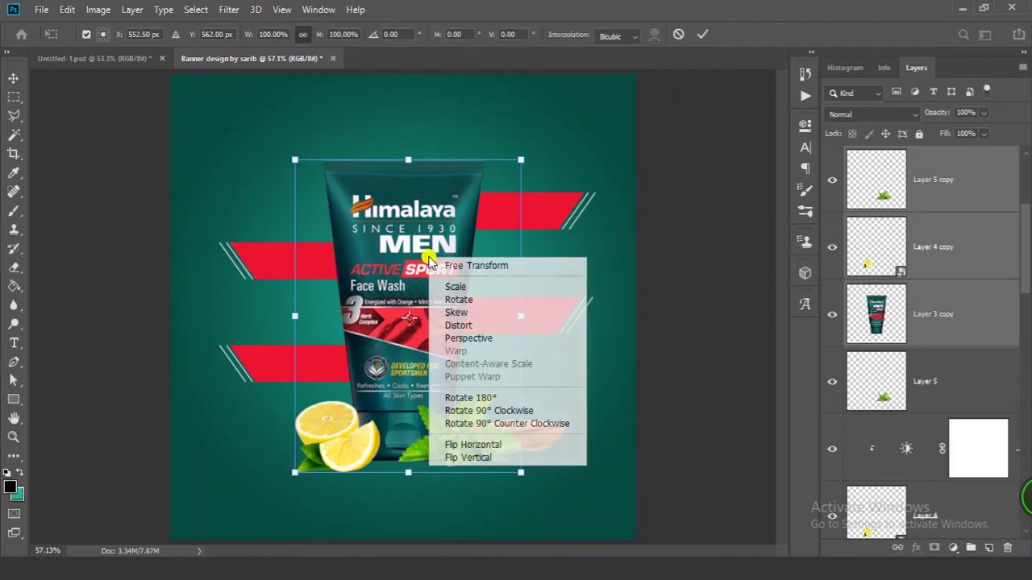
{"action": "left_click", "coordinate": [467, 458]}
{"action": "left_click_drag", "start_coordinate": [436, 214], "coordinate": [428, 492]}
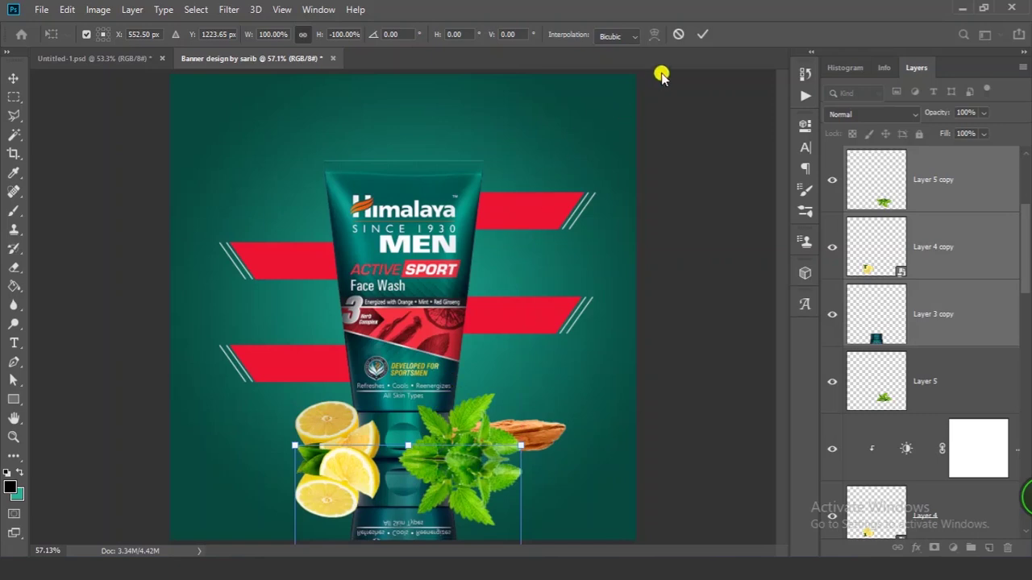
{"action": "left_click", "coordinate": [701, 38]}
{"action": "left_click_drag", "start_coordinate": [957, 288], "coordinate": [923, 415]}
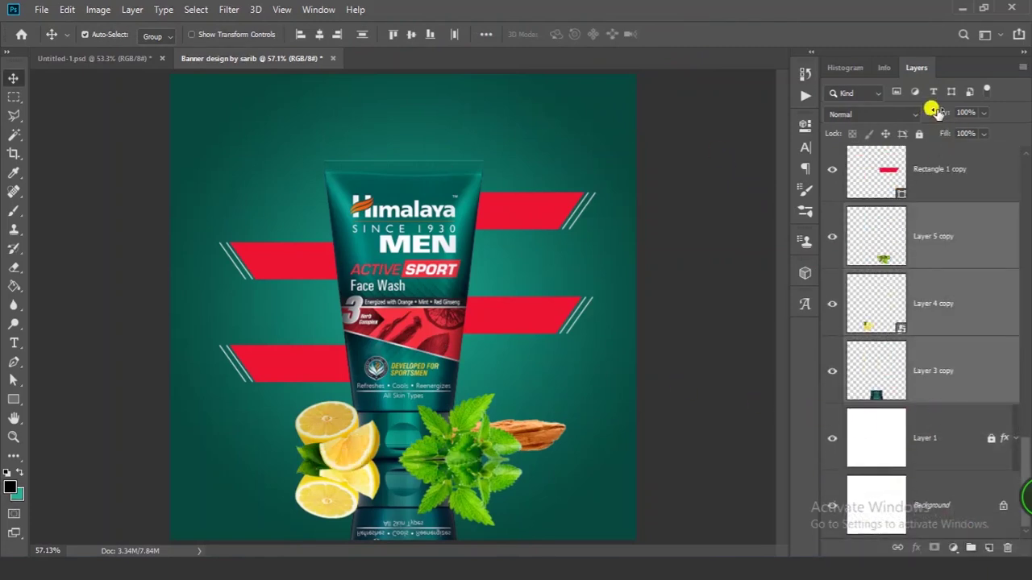
Lower the opacity of the three reflection layers to 18%, and raise that of the tube reflection, Layer 3 copy.
{"action": "left_click_drag", "start_coordinate": [935, 112], "coordinate": [866, 124]}
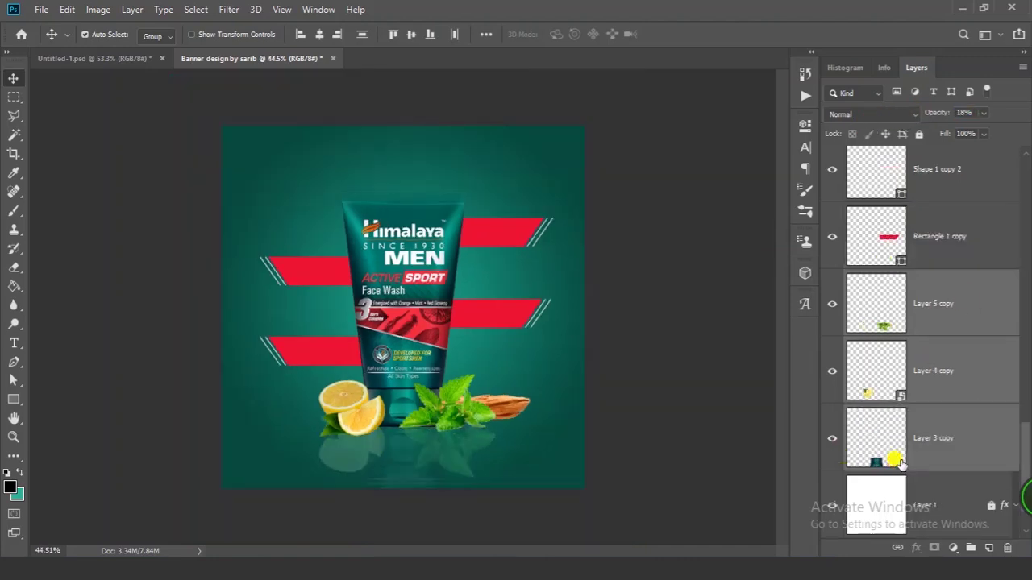
{"action": "left_click", "coordinate": [897, 460]}
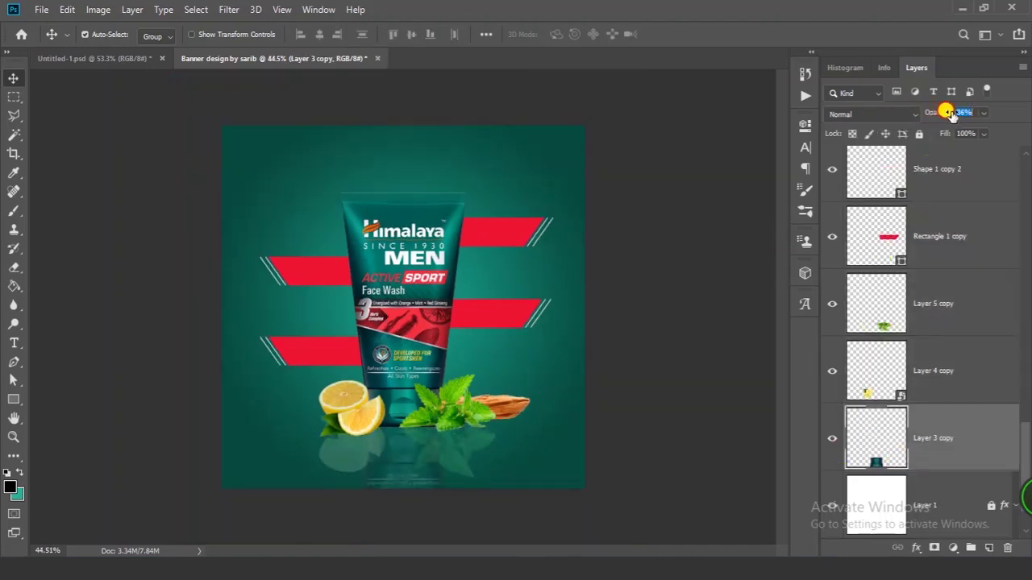
{"action": "left_click_drag", "start_coordinate": [957, 113], "coordinate": [929, 113]}
{"action": "left_click", "coordinate": [633, 374]}
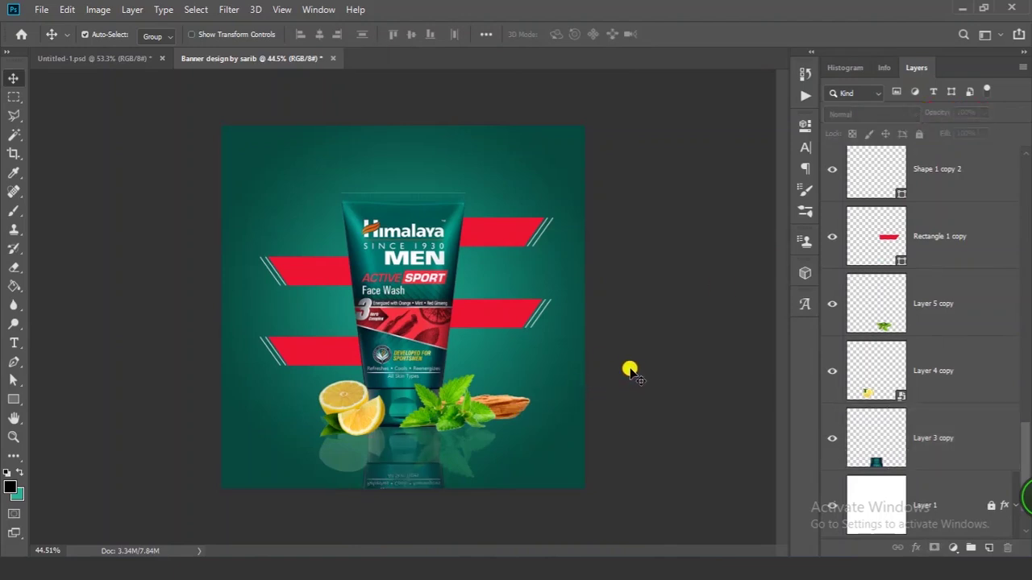
Copy the four label texts from the Untitled-1 document into the Himalaya banner document.
{"action": "key", "text": "ctrl+0"}
{"action": "left_click", "coordinate": [108, 58]}
{"action": "left_click", "coordinate": [294, 255]}
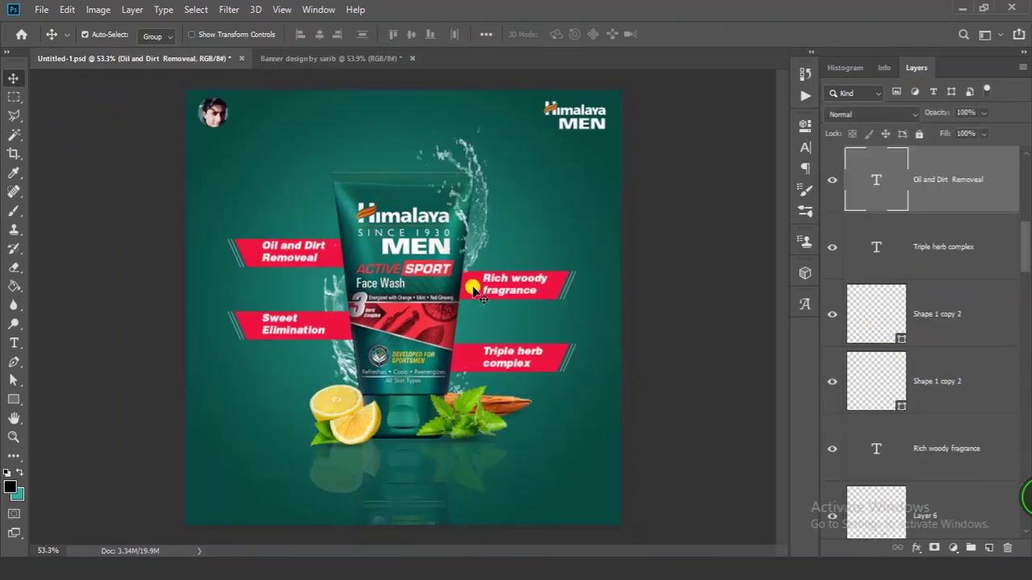
{"action": "left_click", "coordinate": [500, 284], "text": "shift"}
{"action": "left_click", "coordinate": [500, 357], "text": "shift"}
{"action": "left_click", "coordinate": [282, 325], "text": "shift"}
{"action": "left_click_drag", "start_coordinate": [282, 324], "coordinate": [556, 297]}
Arrange the texts "Oil and Dirt Removeal" and "Sweet Elimination" with the two red boxes left of the tube.
{"action": "left_click", "coordinate": [664, 254]}
{"action": "left_click_drag", "start_coordinate": [182, 269], "coordinate": [287, 263]}
{"action": "left_click_drag", "start_coordinate": [393, 271], "coordinate": [369, 232]}
{"action": "left_click_drag", "start_coordinate": [203, 369], "coordinate": [282, 383]}
{"action": "left_click_drag", "start_coordinate": [278, 391], "coordinate": [294, 295]}
{"action": "left_click_drag", "start_coordinate": [503, 327], "coordinate": [503, 313]}
Arrange the texts "Rich woody fragrance" and "Triple herb complex" with the two red boxes right of the tube.
{"action": "left_click_drag", "start_coordinate": [524, 287], "coordinate": [599, 333]}
{"action": "left_click_drag", "start_coordinate": [604, 333], "coordinate": [604, 384]}
{"action": "left_click_drag", "start_coordinate": [516, 248], "coordinate": [601, 251]}
{"action": "left_click_drag", "start_coordinate": [601, 251], "coordinate": [508, 371]}
{"action": "left_click_drag", "start_coordinate": [654, 371], "coordinate": [649, 363]}
Adjust the spacing of the left labels by moving the "Sweet Elimination" box and text slightly down.
{"action": "left_click_drag", "start_coordinate": [171, 286], "coordinate": [274, 310]}
{"action": "left_click_drag", "start_coordinate": [292, 338], "coordinate": [292, 355]}
{"action": "left_click", "coordinate": [284, 359]}
{"action": "scroll", "coordinate": [502, 306], "scroll_direction": "down", "scroll_amount": 3, "text": "alt"}
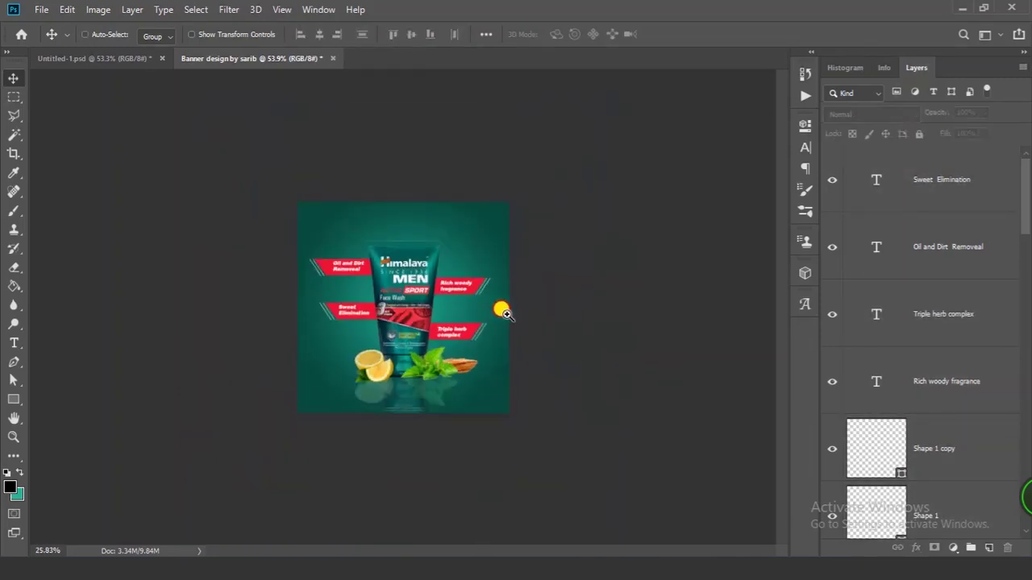
{"action": "scroll", "coordinate": [371, 400], "scroll_direction": "up", "scroll_amount": 2, "text": "alt"}
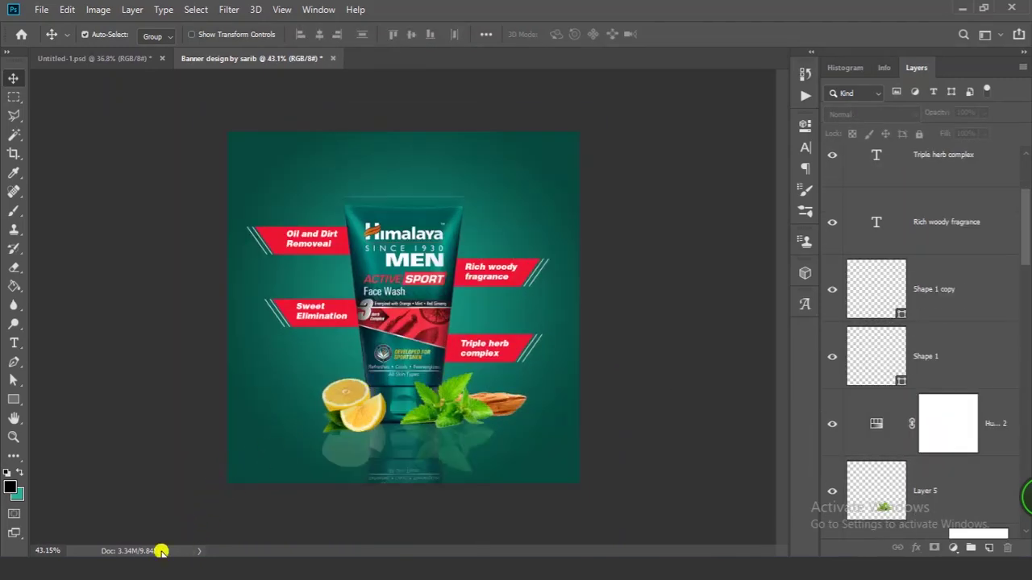
Place the water splash image from the file folder into the banner, positioned over the face wash tube.
{"action": "left_click", "coordinate": [179, 569]}
{"action": "left_click_drag", "start_coordinate": [575, 196], "coordinate": [428, 330]}
{"action": "key", "text": "alt+Tab"}
{"action": "scroll", "coordinate": [449, 376], "scroll_direction": "up", "scroll_amount": 2, "text": "alt"}
{"action": "left_click_drag", "start_coordinate": [449, 375], "coordinate": [484, 376]}
{"action": "left_click_drag", "start_coordinate": [434, 360], "coordinate": [440, 360]}
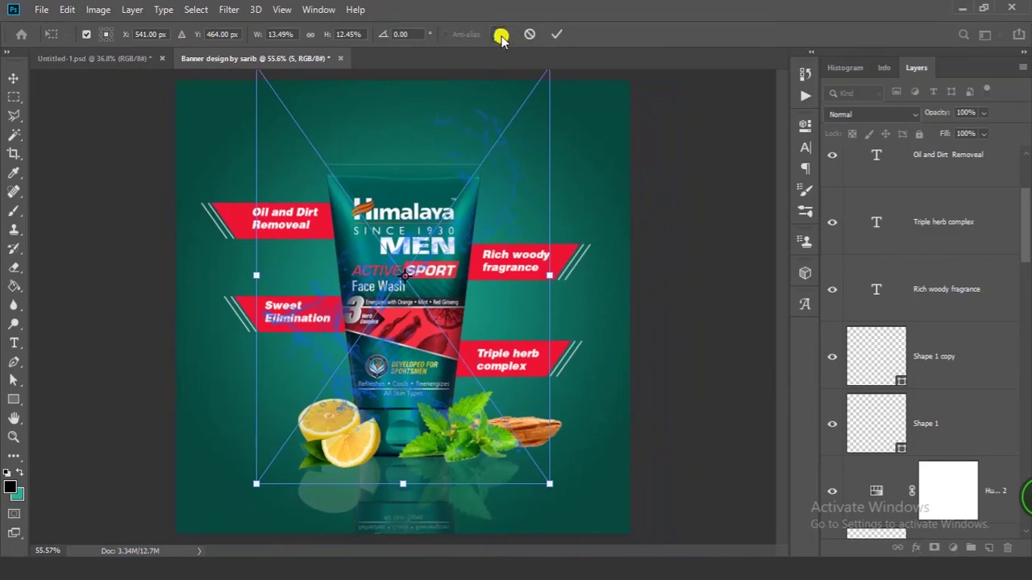
Warp the placed water splash so it curves around the tube from the lemons up to its upper right side.
{"action": "left_click", "coordinate": [501, 35]}
{"action": "left_click_drag", "start_coordinate": [465, 121], "coordinate": [452, 148]}
{"action": "left_click_drag", "start_coordinate": [439, 436], "coordinate": [443, 423]}
{"action": "left_click_drag", "start_coordinate": [369, 374], "coordinate": [365, 395]}
{"action": "left_click_drag", "start_coordinate": [457, 431], "coordinate": [471, 423]}
{"action": "left_click_drag", "start_coordinate": [361, 321], "coordinate": [365, 318]}
{"action": "left_click", "coordinate": [559, 34]}
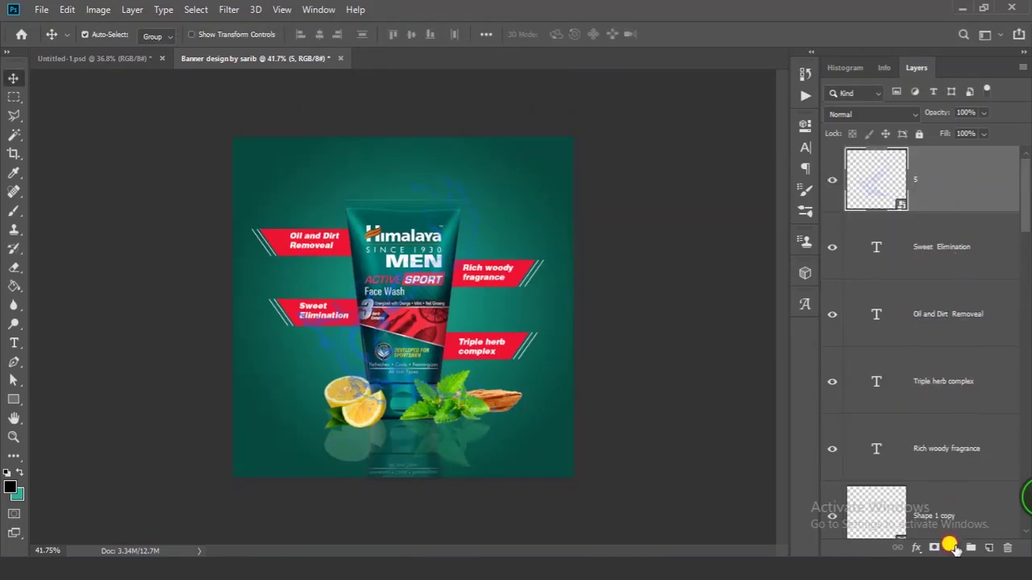
Add a Brightness/Contrast adjustment clipped to the splash layer with brightness 150.
{"action": "left_click", "coordinate": [954, 546]}
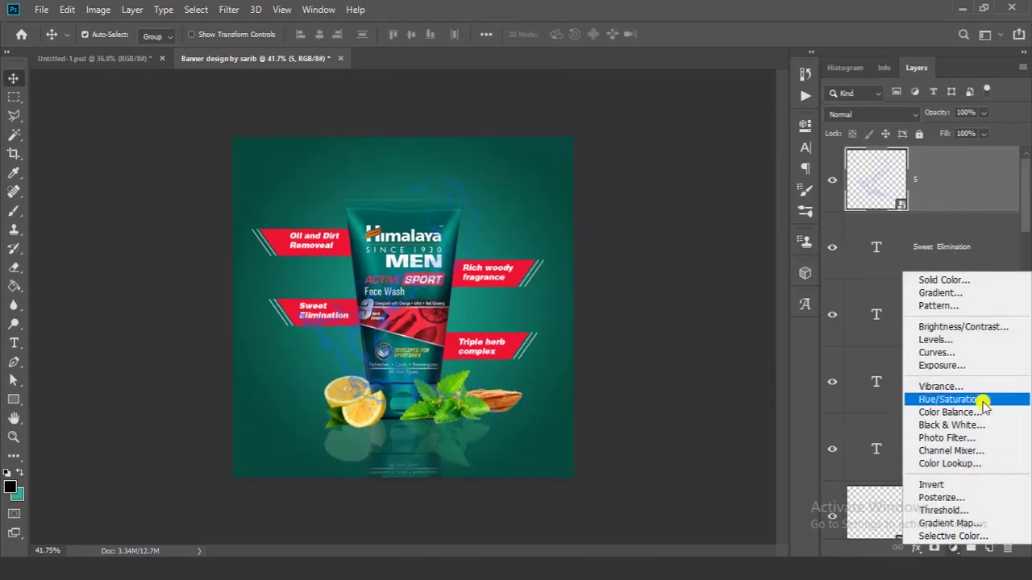
{"action": "left_click", "coordinate": [976, 327]}
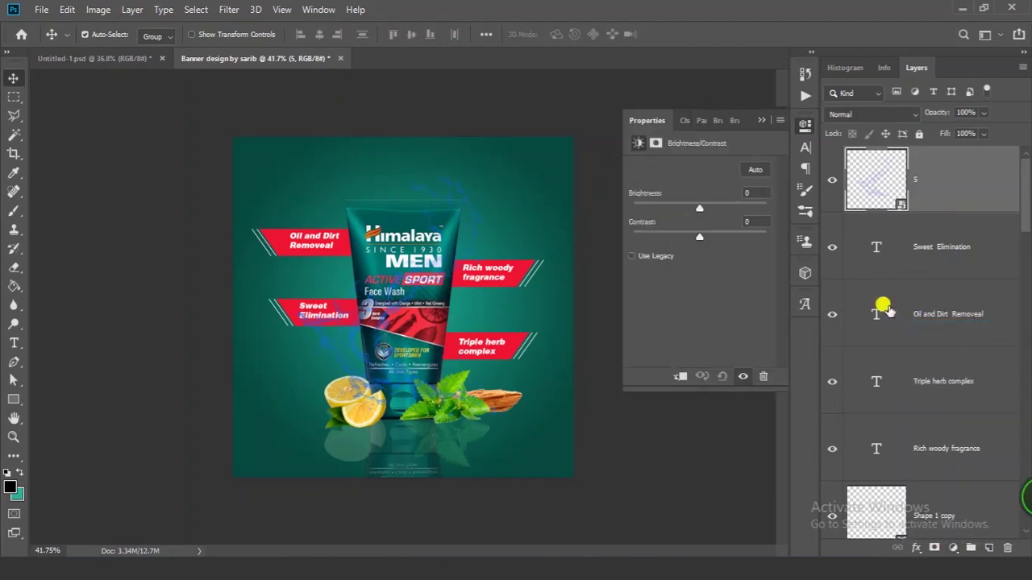
{"action": "left_click", "coordinate": [676, 377]}
{"action": "left_click_drag", "start_coordinate": [700, 208], "coordinate": [770, 212]}
{"action": "left_click", "coordinate": [909, 187]}
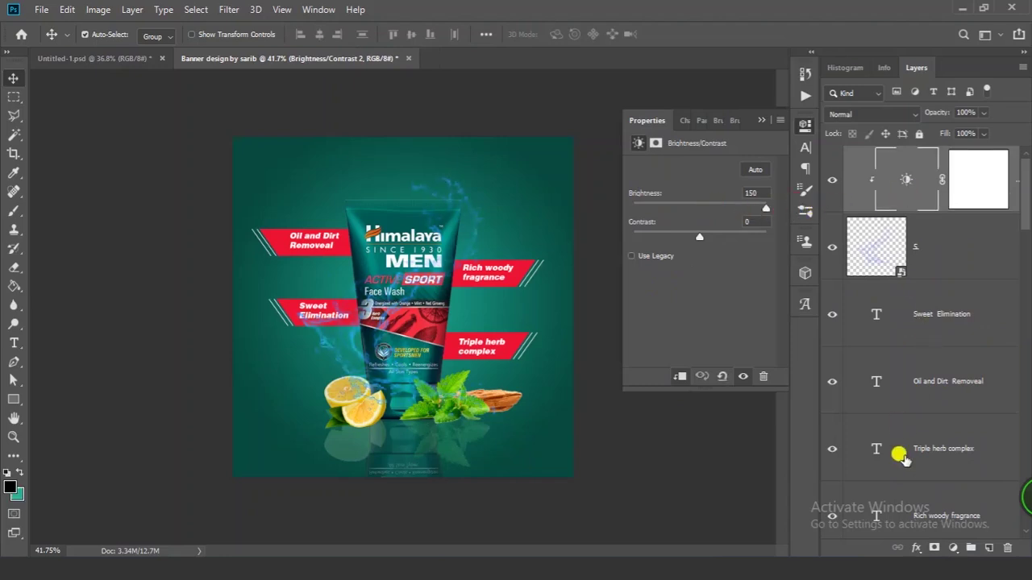
Add a Levels adjustment clipped to the splash layer and raise its black output level to 250.
{"action": "left_click", "coordinate": [951, 548]}
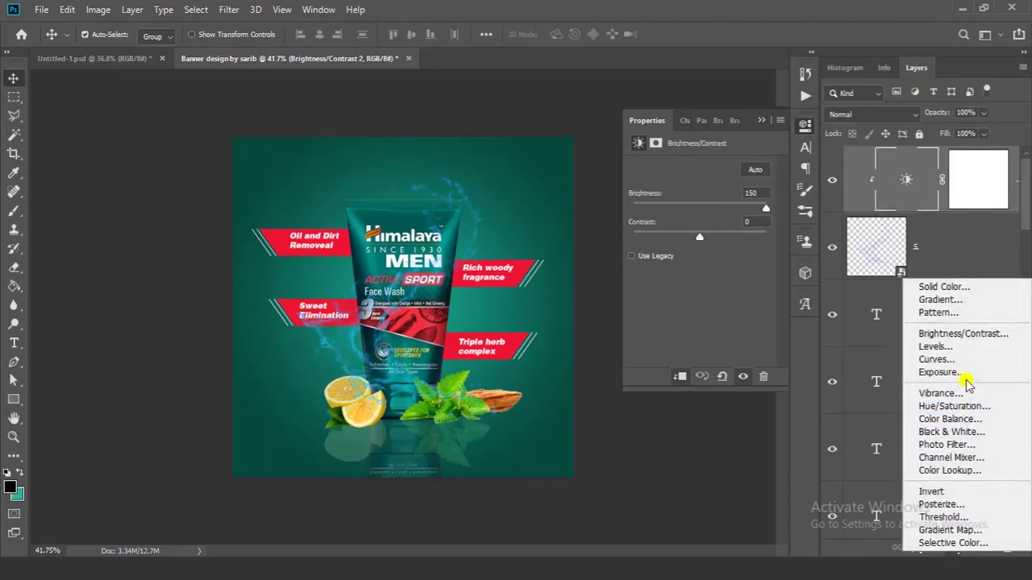
{"action": "left_click", "coordinate": [965, 348]}
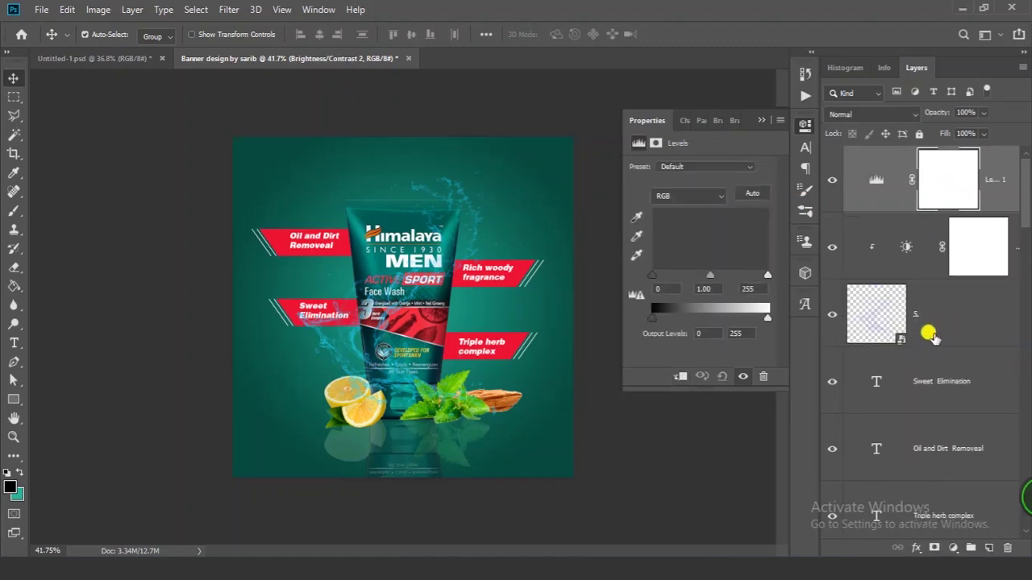
{"action": "left_click", "coordinate": [678, 377]}
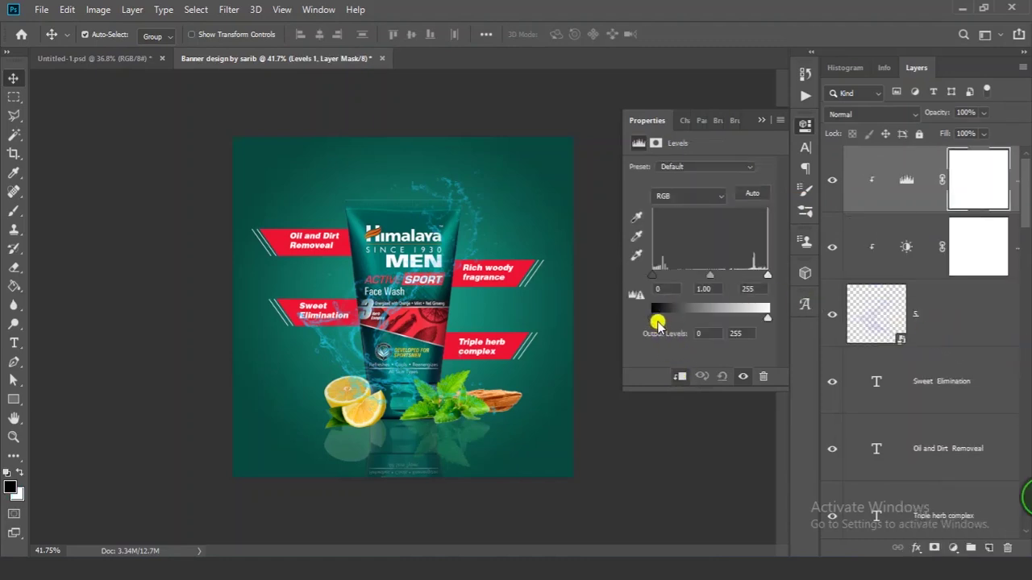
{"action": "left_click_drag", "start_coordinate": [653, 320], "coordinate": [767, 318]}
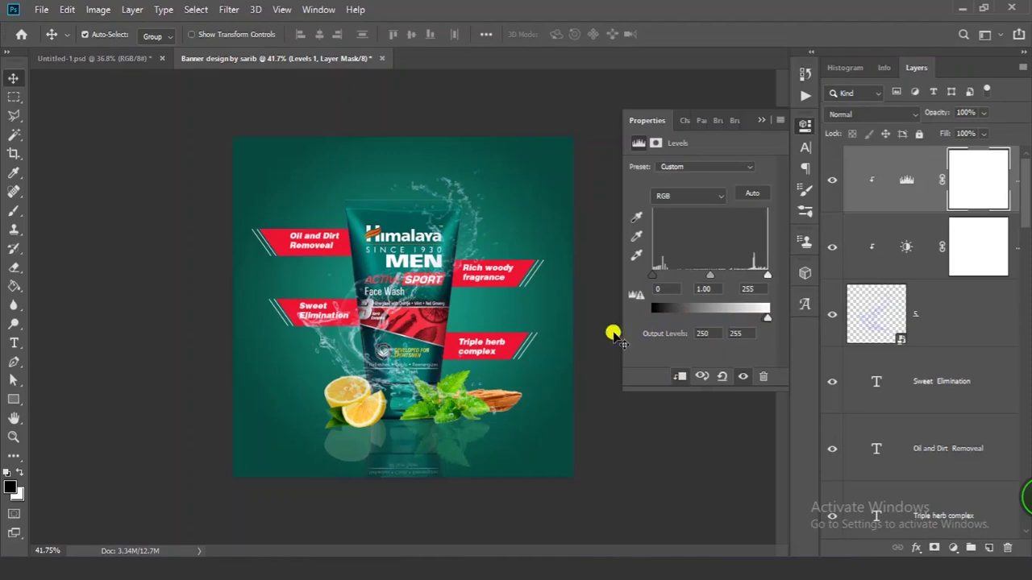
Duplicate the splash layer together with its clipped Levels and Brightness/Contrast adjustments.
{"action": "left_click", "coordinate": [922, 252]}
{"action": "left_click", "coordinate": [940, 323]}
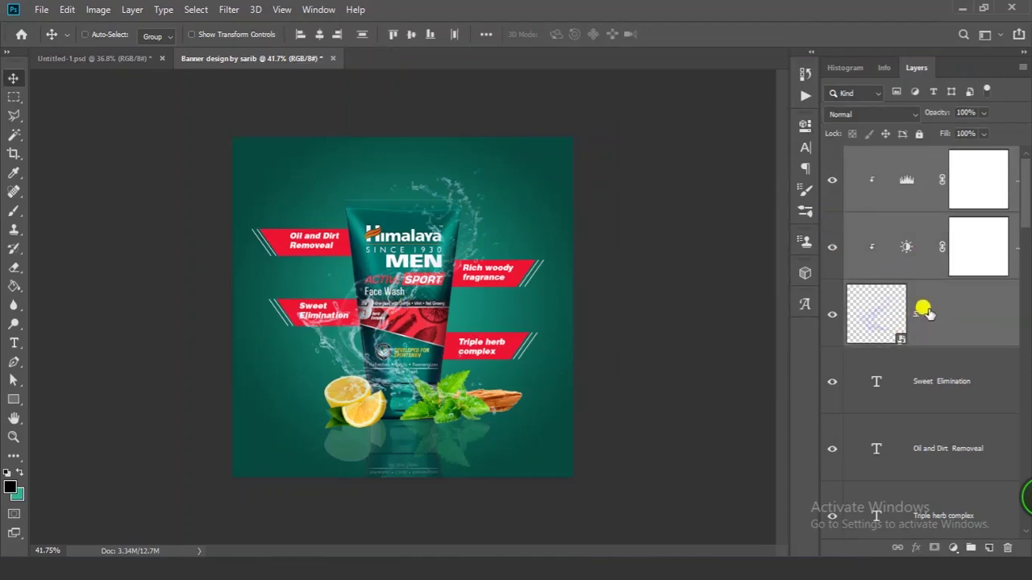
{"action": "key", "text": "ctrl+j"}
{"action": "left_click_drag", "start_coordinate": [441, 320], "coordinate": [458, 352]}
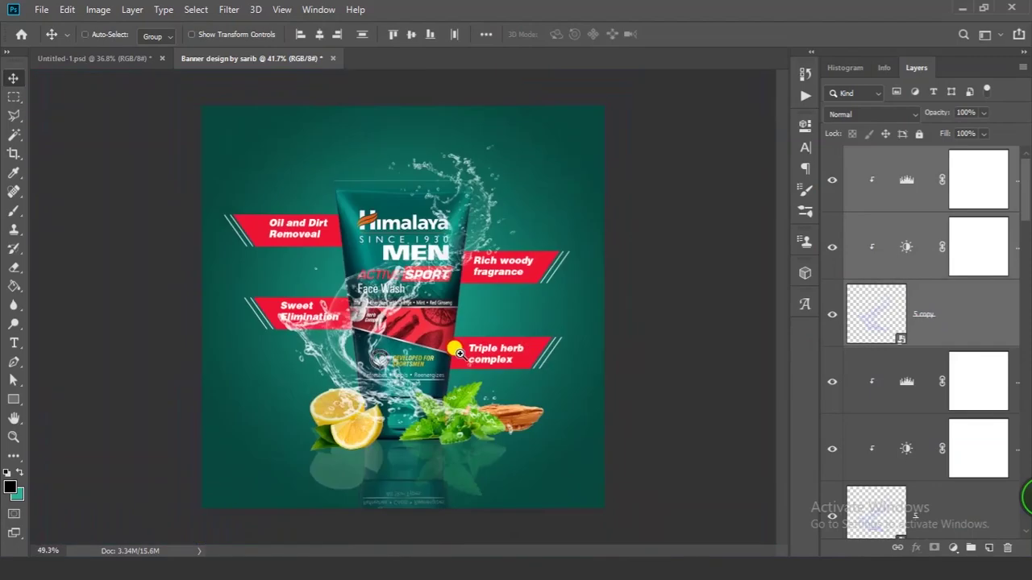
{"action": "left_click", "coordinate": [651, 242], "text": "ctrl"}
Merge both splash layers and all their clipped adjustments into a single layer.
{"action": "left_click", "coordinate": [921, 504]}
{"action": "scroll", "coordinate": [914, 458], "scroll_direction": "down", "scroll_amount": 2}
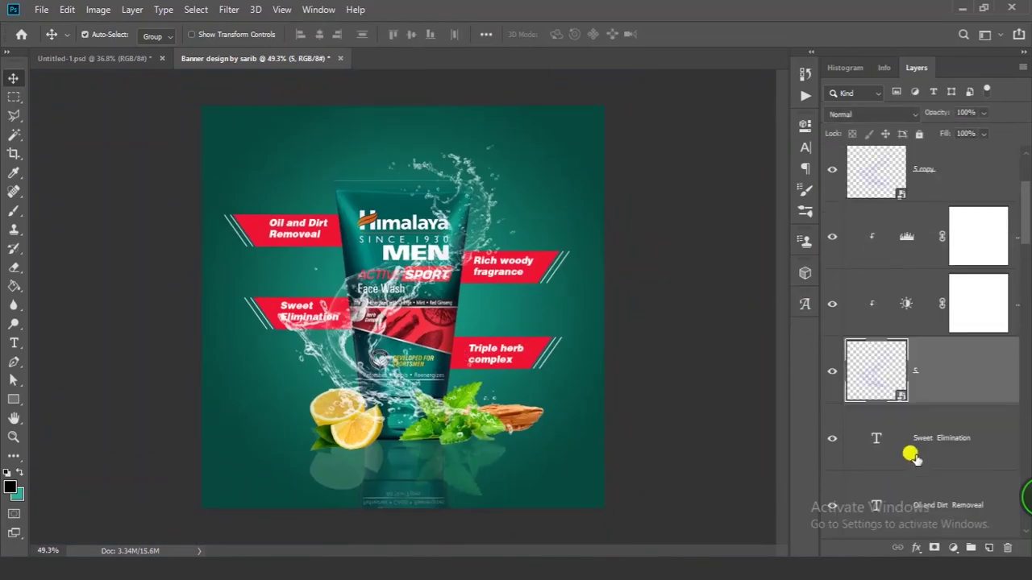
{"action": "scroll", "coordinate": [903, 301], "scroll_direction": "up", "scroll_amount": 2}
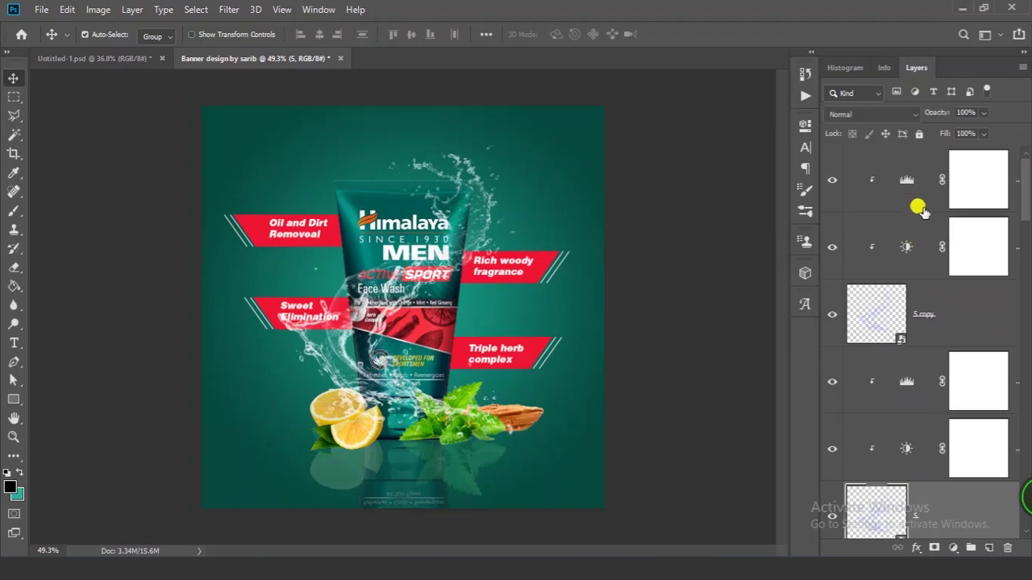
{"action": "left_click", "coordinate": [911, 210], "text": "shift"}
{"action": "key", "text": "ctrl+e"}
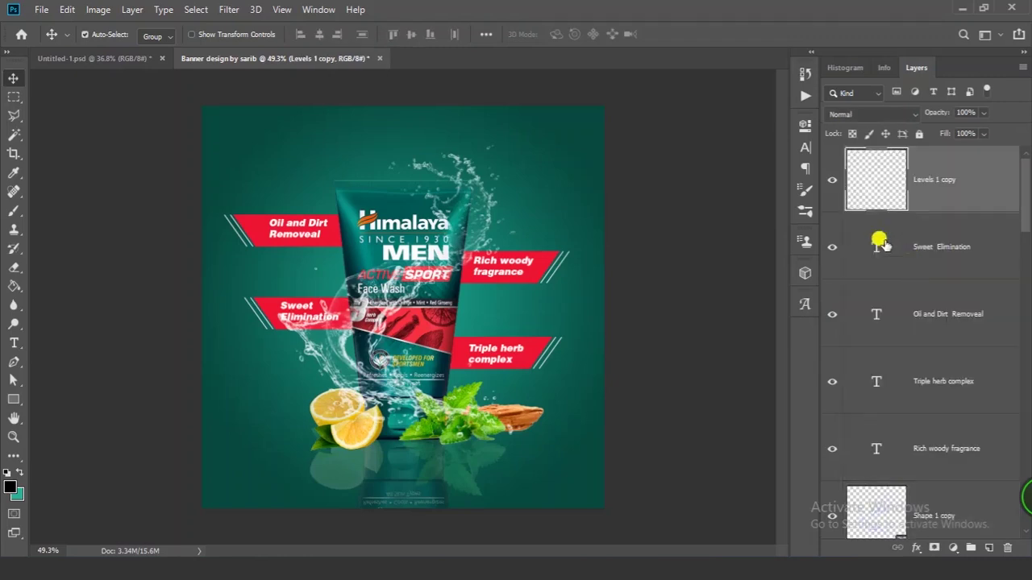
{"action": "left_click", "coordinate": [832, 179]}
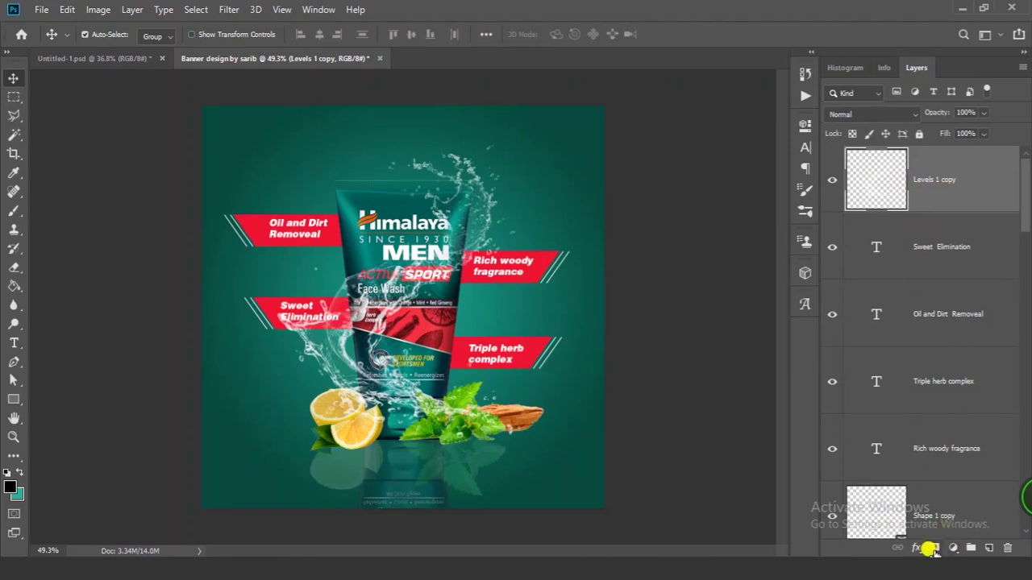
Add a layer mask to the merged splash layer and set a fully round 146 px brush with 100% hardness.
{"action": "left_click", "coordinate": [933, 548]}
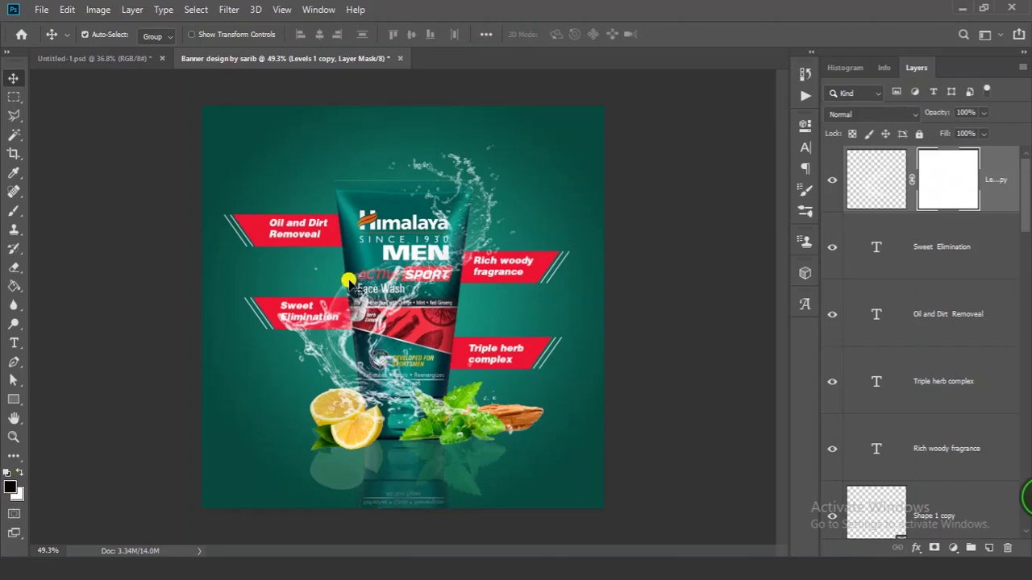
{"action": "key", "text": "b"}
{"action": "left_click_drag", "start_coordinate": [427, 273], "coordinate": [429, 246]}
{"action": "left_click_drag", "start_coordinate": [287, 36], "coordinate": [460, 45]}
{"action": "right_click", "coordinate": [422, 239]}
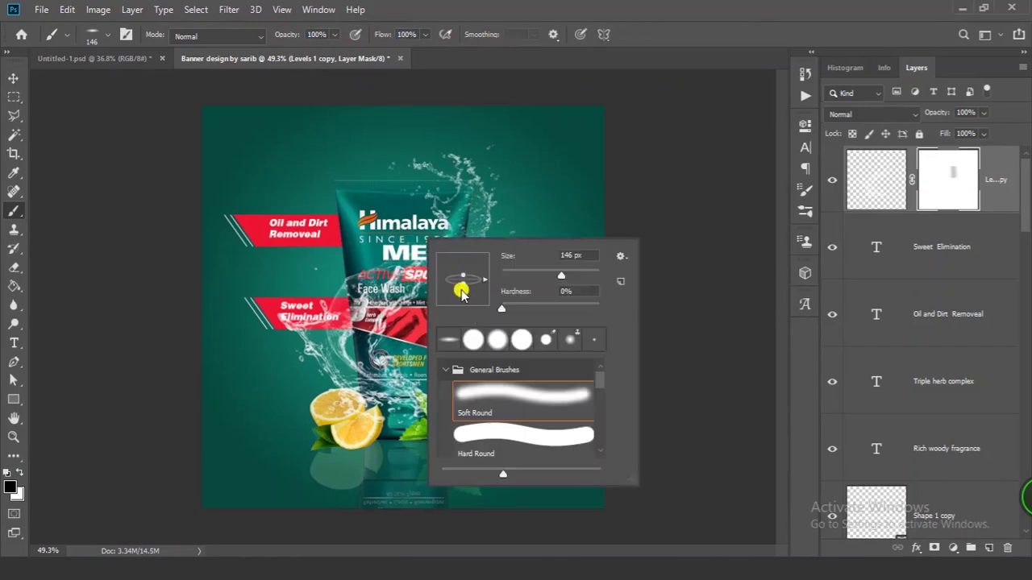
{"action": "left_click_drag", "start_coordinate": [460, 285], "coordinate": [449, 331]}
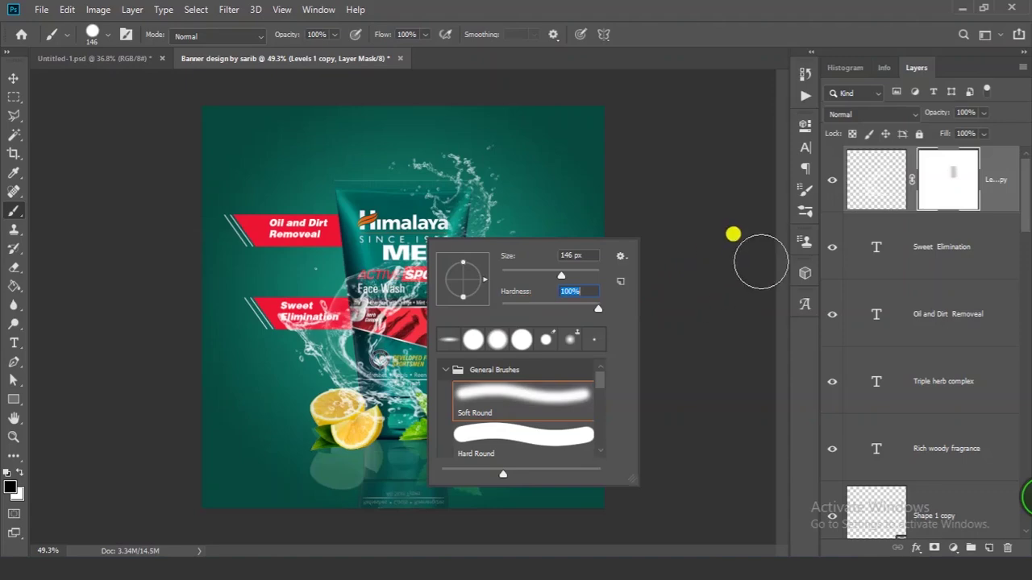
{"action": "left_click", "coordinate": [942, 179]}
Paint black on the splash mask to hide the water over the tube, the lemons and the mint leaves.
{"action": "scroll", "coordinate": [426, 268], "scroll_direction": "up", "scroll_amount": 2}
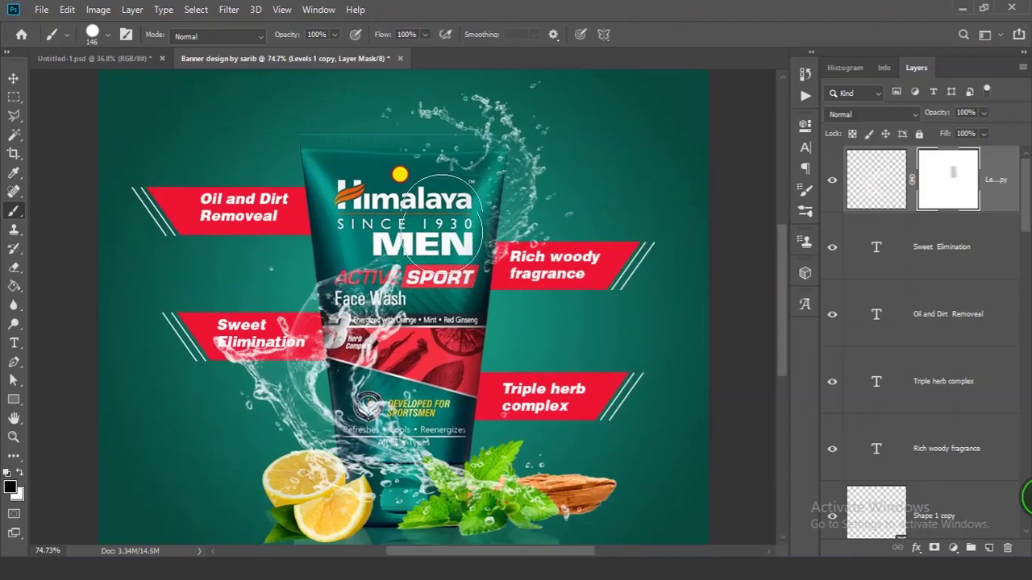
{"action": "mouse_move", "coordinate": [454, 262]}
{"action": "left_mouse_down"}
{"action": "mouse_move", "coordinate": [366, 329]}
{"action": "mouse_move", "coordinate": [421, 462]}
{"action": "left_mouse_up"}
{"action": "left_click_drag", "start_coordinate": [460, 491], "coordinate": [454, 381]}
{"action": "scroll", "coordinate": [468, 367], "scroll_direction": "up", "scroll_amount": 4}
{"action": "mouse_move", "coordinate": [564, 392]}
{"action": "left_mouse_down"}
{"action": "mouse_move", "coordinate": [524, 396]}
{"action": "mouse_move", "coordinate": [712, 368]}
{"action": "left_mouse_up"}
{"action": "mouse_move", "coordinate": [420, 231]}
{"action": "left_mouse_down"}
{"action": "mouse_move", "coordinate": [429, 276]}
{"action": "mouse_move", "coordinate": [469, 371]}
{"action": "mouse_move", "coordinate": [362, 408]}
{"action": "left_mouse_up"}
{"action": "scroll", "coordinate": [403, 355], "scroll_direction": "down", "scroll_amount": 1}
{"action": "left_click_drag", "start_coordinate": [340, 342], "coordinate": [348, 381]}
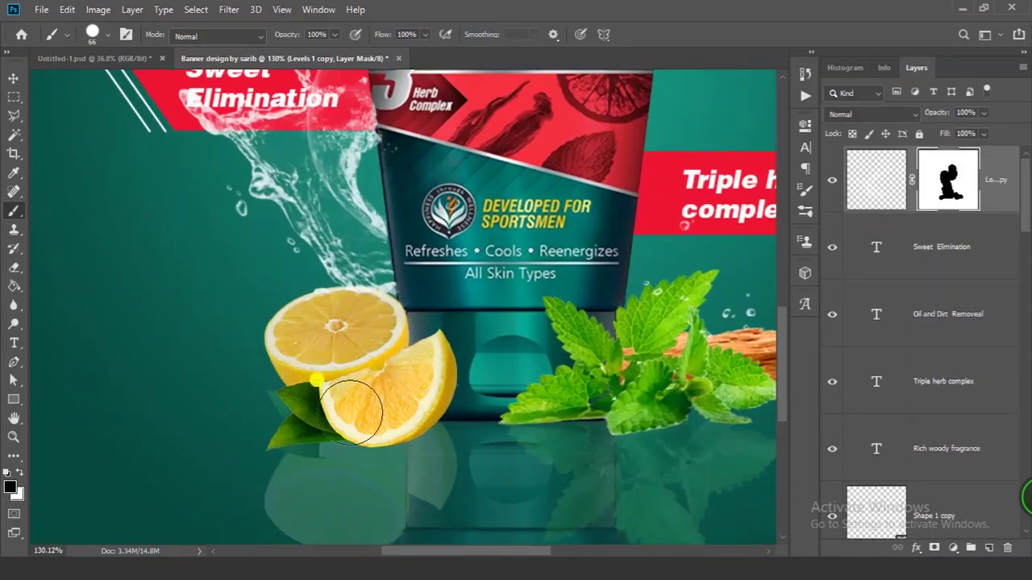
Mask out the remaining splash over the "Sweet Elimination" and "Rich woody fragrance" labels.
{"action": "scroll", "coordinate": [401, 232], "scroll_direction": "down", "scroll_amount": 4}
{"action": "scroll", "coordinate": [401, 232], "scroll_direction": "up", "scroll_amount": 4}
{"action": "mouse_move", "coordinate": [387, 242]}
{"action": "left_mouse_down"}
{"action": "mouse_move", "coordinate": [283, 246]}
{"action": "mouse_move", "coordinate": [416, 244]}
{"action": "mouse_move", "coordinate": [440, 230]}
{"action": "left_mouse_up"}
{"action": "scroll", "coordinate": [438, 230], "scroll_direction": "down", "scroll_amount": 2}
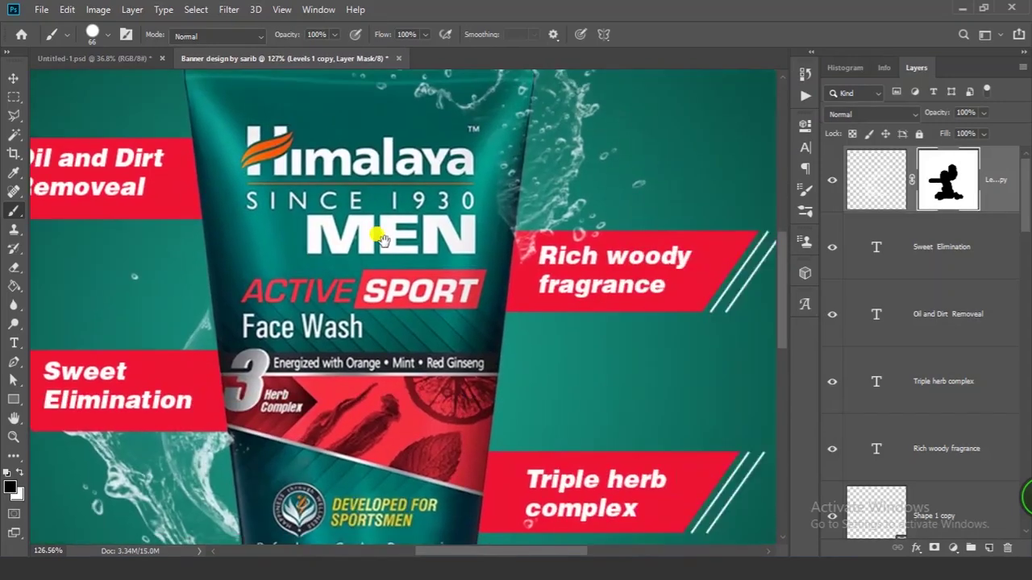
{"action": "scroll", "coordinate": [481, 296], "scroll_direction": "up", "scroll_amount": 2}
{"action": "scroll", "coordinate": [374, 310], "scroll_direction": "down", "scroll_amount": 3}
{"action": "left_click_drag", "start_coordinate": [373, 311], "coordinate": [323, 311]}
{"action": "key", "text": "v"}
{"action": "left_click", "coordinate": [630, 228]}
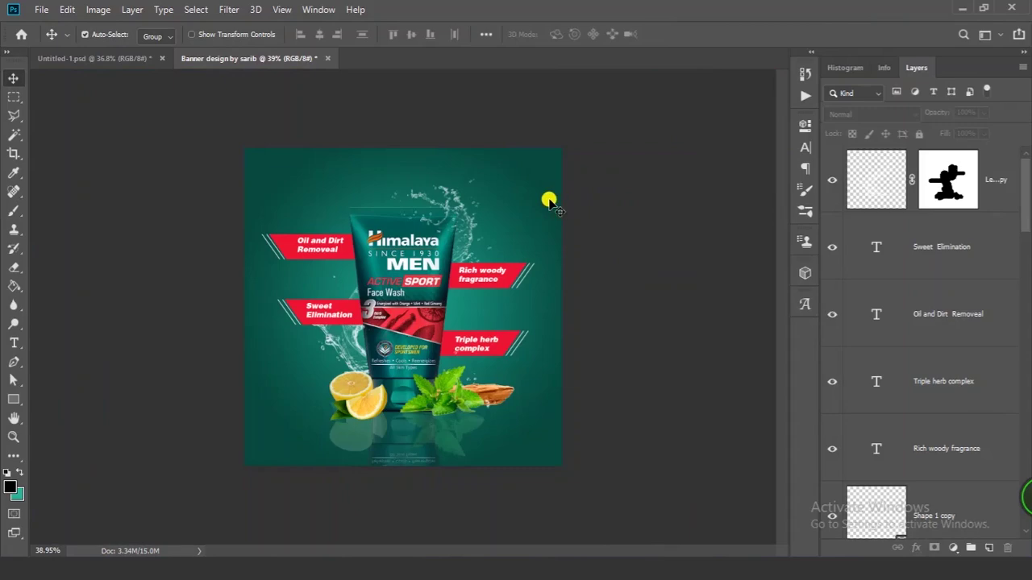
Copy all layers of the small Himalaya MEN logo from the Untitled-1 document into the upper right corner of the banner.
{"action": "left_click", "coordinate": [90, 58]}
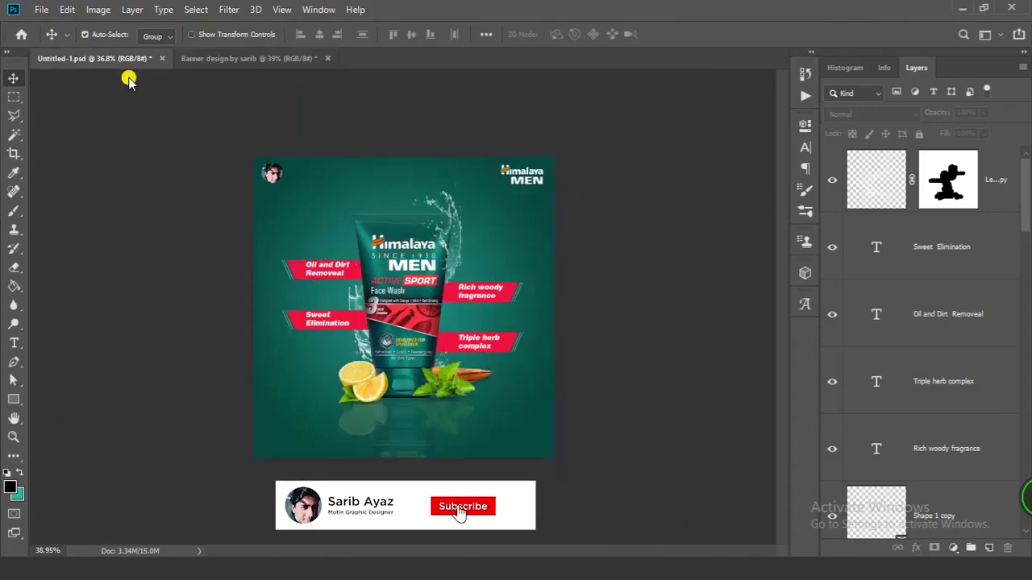
{"action": "left_click", "coordinate": [524, 172]}
{"action": "scroll", "coordinate": [544, 178], "scroll_direction": "up", "scroll_amount": 5}
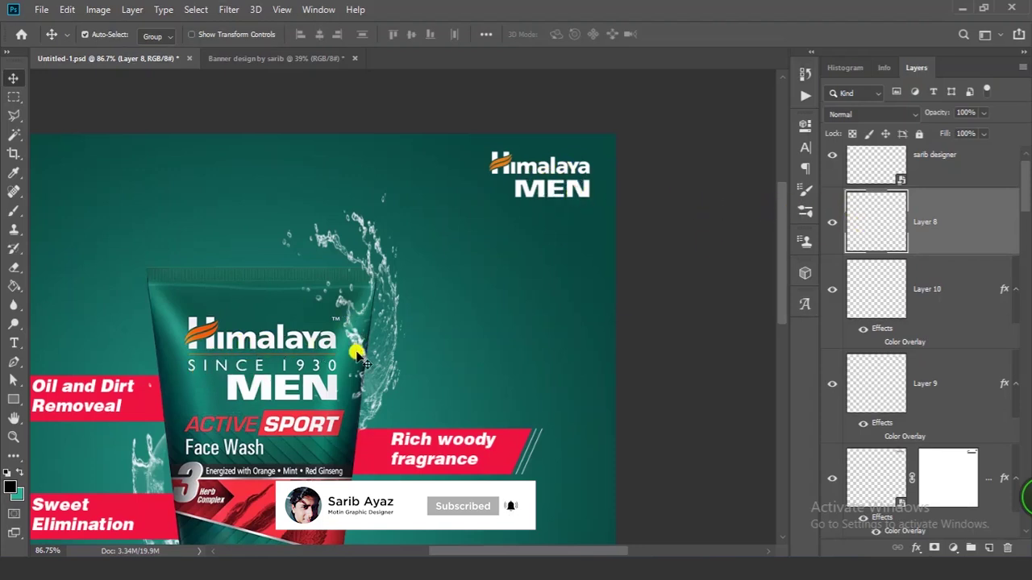
{"action": "left_click", "coordinate": [555, 169]}
{"action": "left_click", "coordinate": [702, 188]}
{"action": "left_click_drag", "start_coordinate": [775, 262], "coordinate": [722, 327]}
{"action": "scroll", "coordinate": [510, 239], "scroll_direction": "up", "scroll_amount": 5}
{"action": "scroll", "coordinate": [951, 246], "scroll_direction": "down", "scroll_amount": 3}
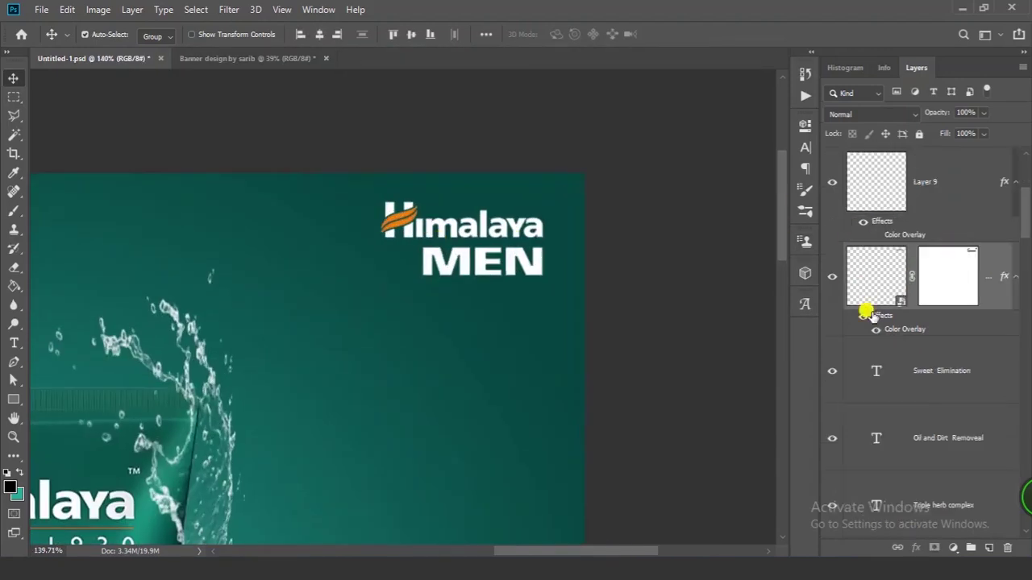
{"action": "scroll", "coordinate": [881, 275], "scroll_direction": "up", "scroll_amount": 3}
{"action": "scroll", "coordinate": [404, 237], "scroll_direction": "up", "scroll_amount": 7}
{"action": "left_click", "coordinate": [518, 163]}
{"action": "left_click", "coordinate": [944, 246], "text": "shift"}
{"action": "scroll", "coordinate": [522, 264], "scroll_direction": "down", "scroll_amount": 6}
{"action": "left_click_drag", "start_coordinate": [508, 249], "coordinate": [596, 269]}
{"action": "left_click_drag", "start_coordinate": [596, 270], "coordinate": [566, 226]}
{"action": "scroll", "coordinate": [566, 226], "scroll_direction": "down", "scroll_amount": 3}
{"action": "left_click_drag", "start_coordinate": [245, 228], "coordinate": [547, 362]}
{"action": "left_click", "coordinate": [611, 339]}
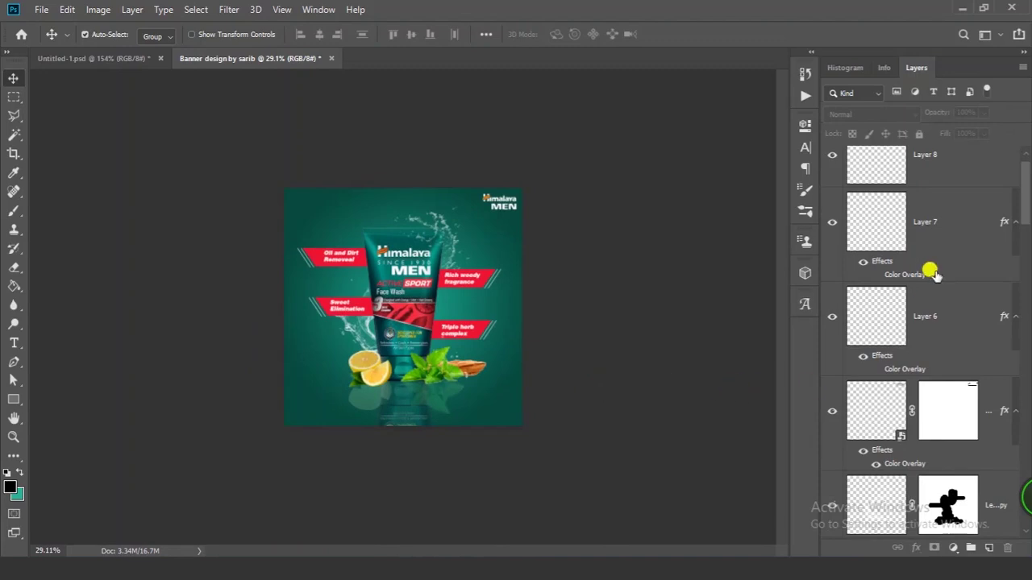
Add a Brightness/Contrast adjustment above the green gradient layer Layer 1, raising the contrast and slightly raising the brightness.
{"action": "left_click_drag", "start_coordinate": [1025, 208], "coordinate": [1013, 502]}
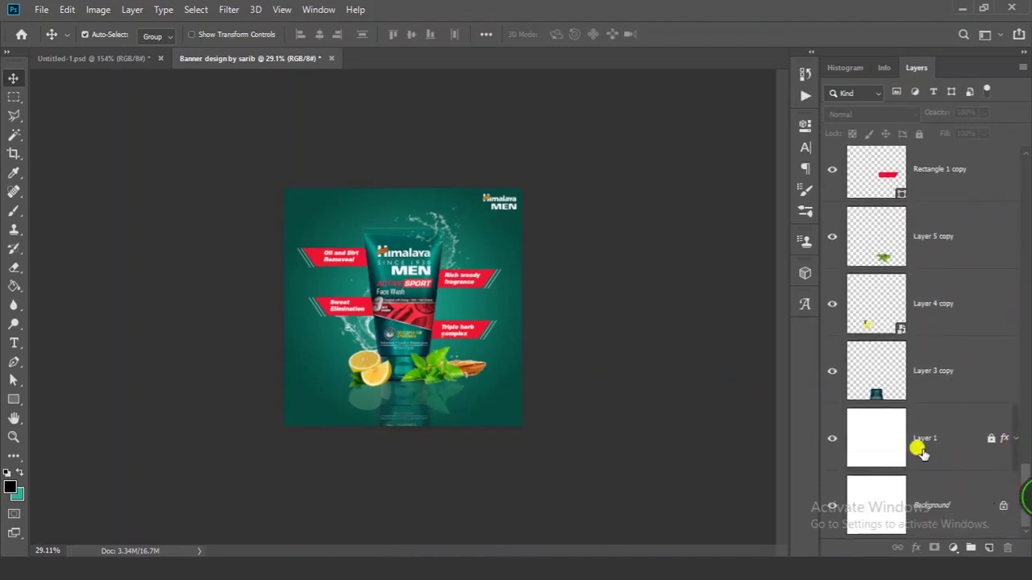
{"action": "scroll", "coordinate": [435, 202], "scroll_direction": "up", "scroll_amount": 3}
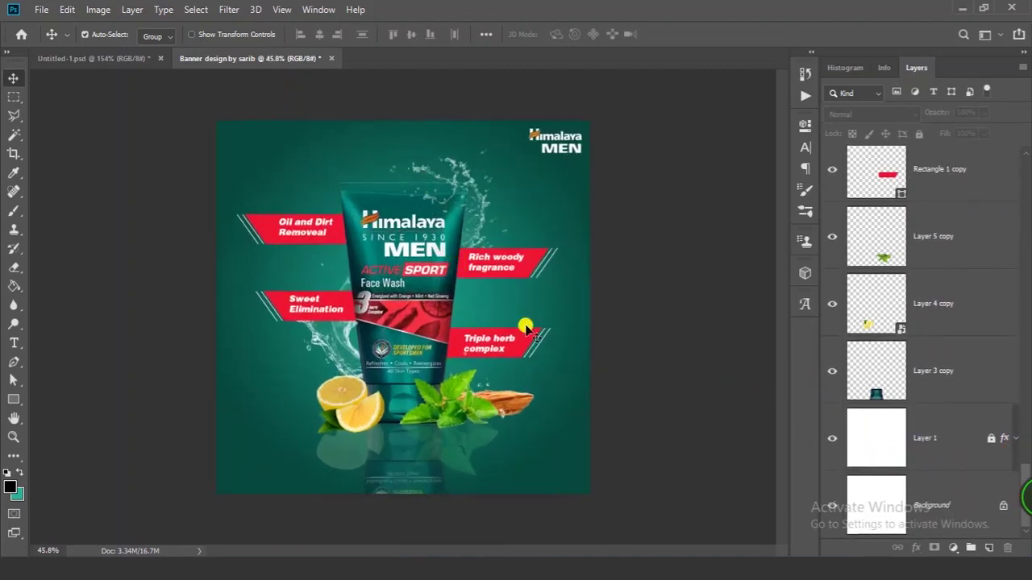
{"action": "left_click", "coordinate": [940, 461]}
{"action": "left_click", "coordinate": [955, 548]}
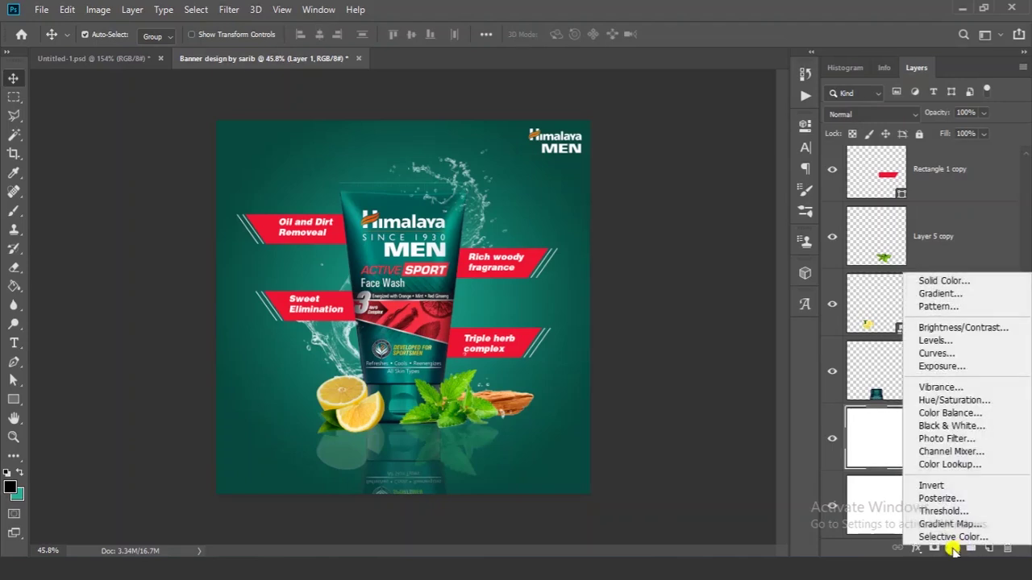
{"action": "left_click", "coordinate": [958, 329]}
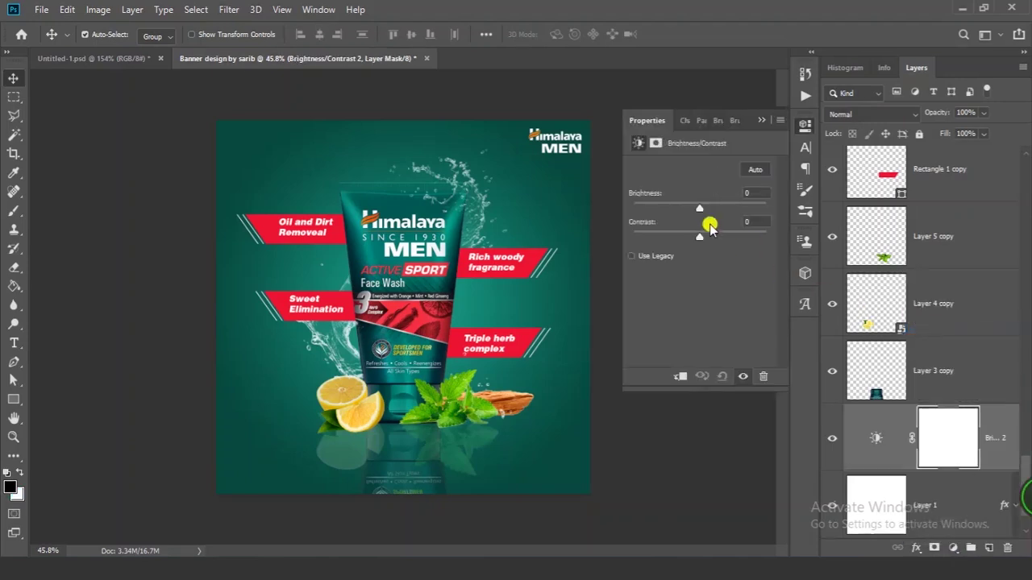
{"action": "left_click_drag", "start_coordinate": [699, 233], "coordinate": [734, 237]}
{"action": "left_click_drag", "start_coordinate": [699, 208], "coordinate": [702, 212]}
{"action": "left_click", "coordinate": [759, 123]}
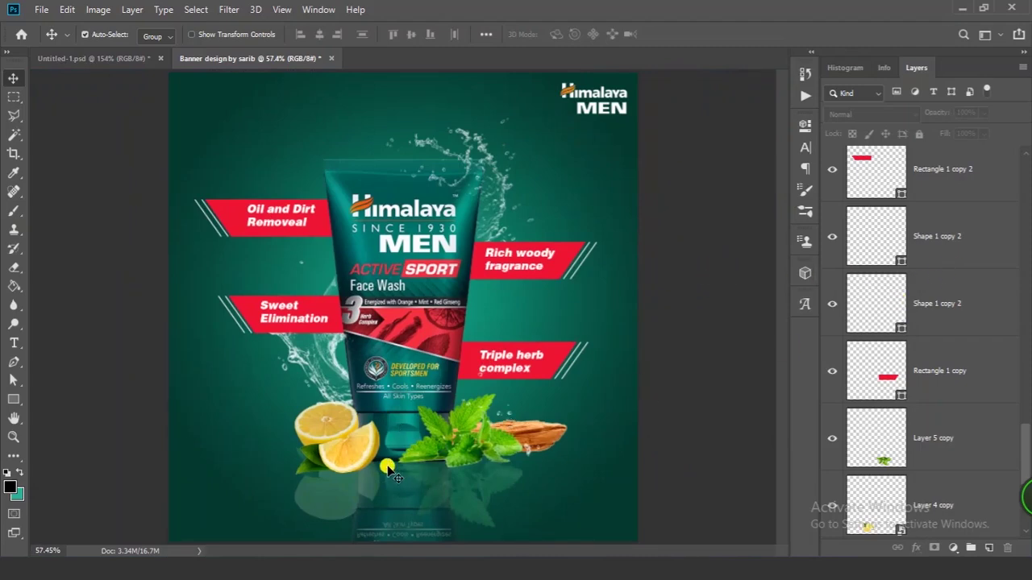
Add a new empty layer directly below the lemon layer, above the tube's clipped Hue/Saturation adjustment.
{"action": "scroll", "coordinate": [395, 468], "scroll_direction": "up", "scroll_amount": 3}
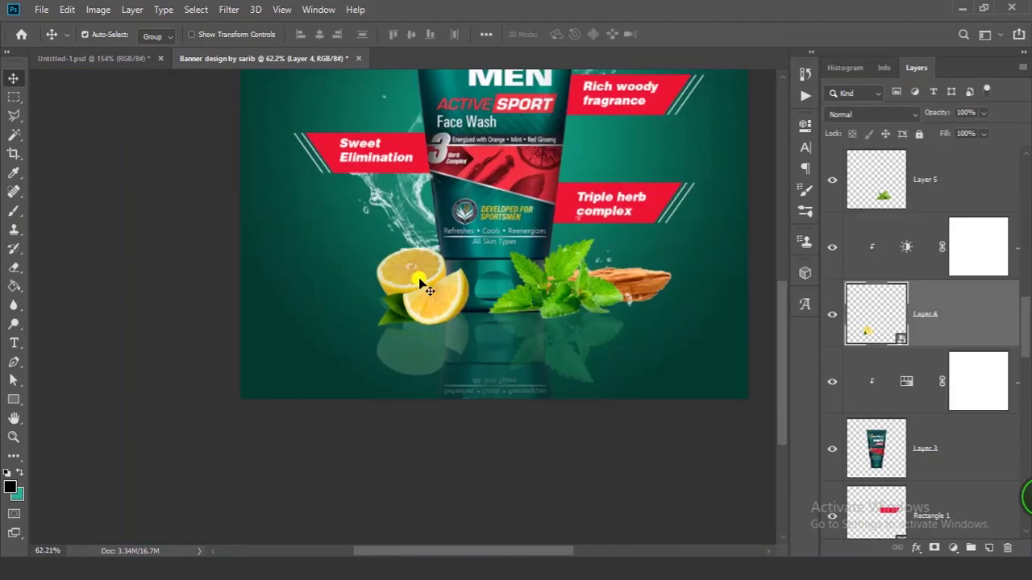
{"action": "left_click", "coordinate": [832, 312]}
{"action": "left_click", "coordinate": [832, 312]}
{"action": "left_click", "coordinate": [832, 314]}
{"action": "left_click", "coordinate": [832, 313]}
{"action": "left_click", "coordinate": [983, 404]}
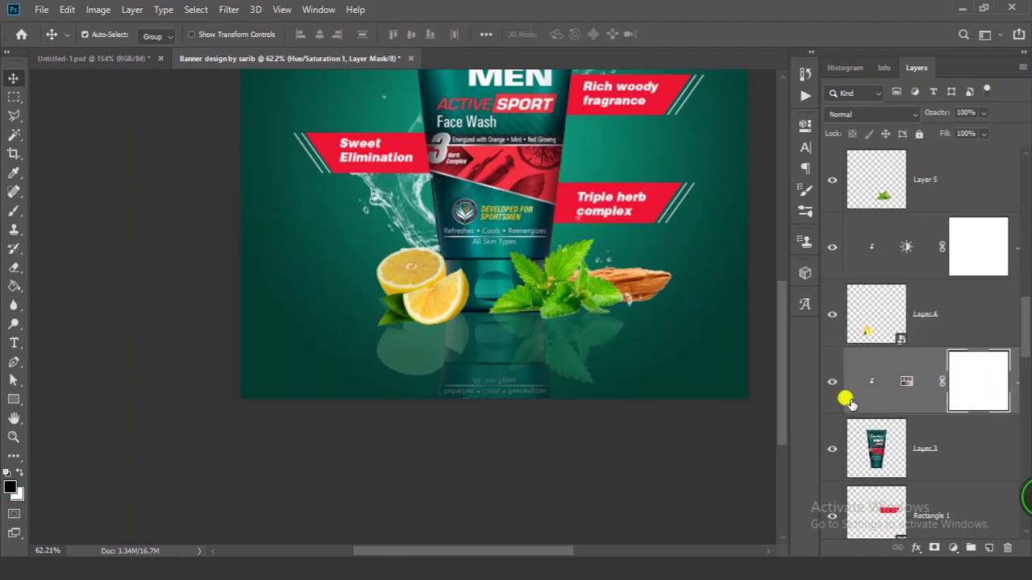
{"action": "left_click", "coordinate": [988, 548]}
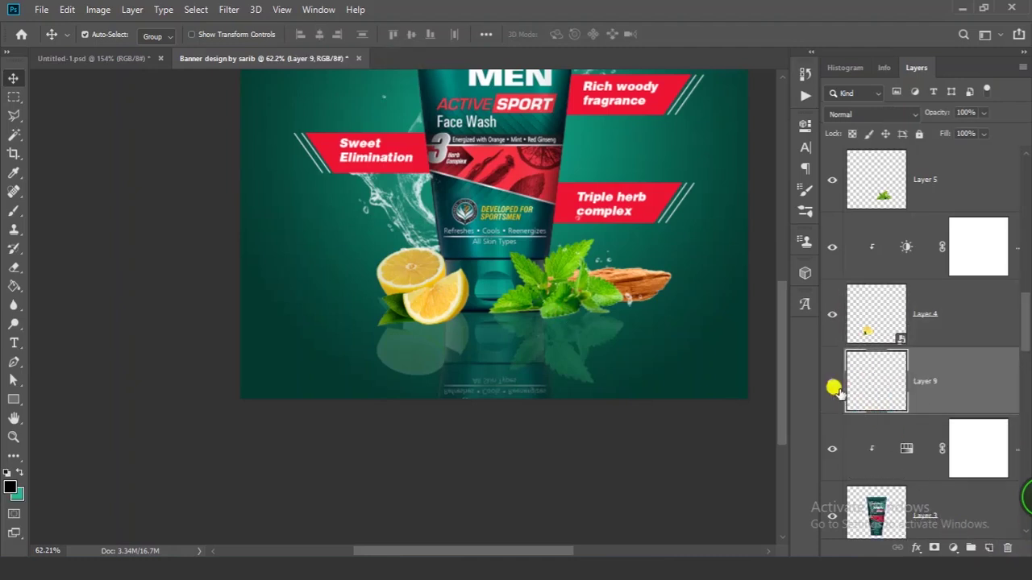
{"action": "left_click", "coordinate": [829, 381]}
{"action": "left_click", "coordinate": [829, 381]}
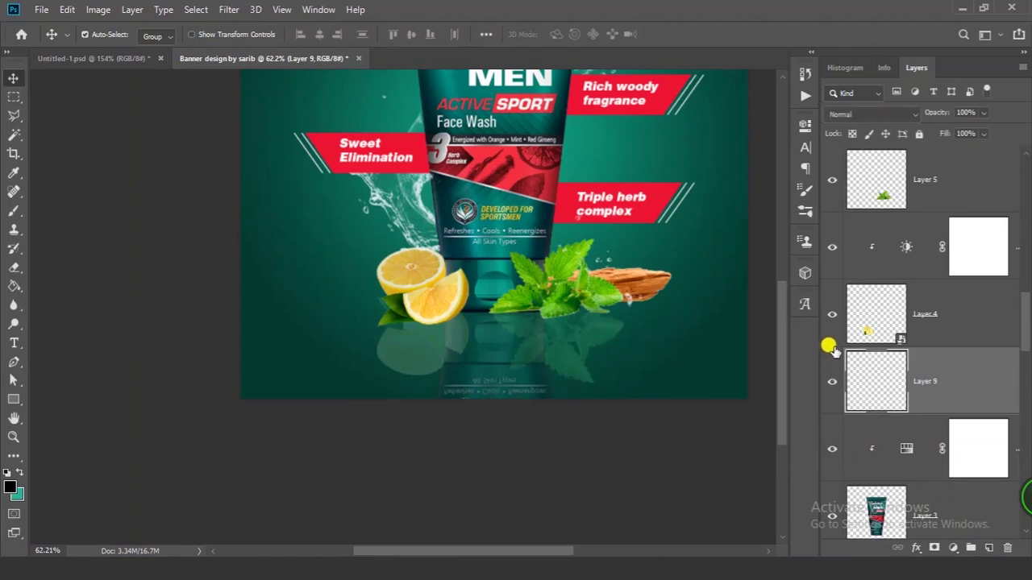
Paint a soft black contact shadow under the lemons on Layer 9 using a flattened 107 px Soft Round brush with 0% hardness.
{"action": "left_click", "coordinate": [924, 316]}
{"action": "left_click", "coordinate": [836, 314]}
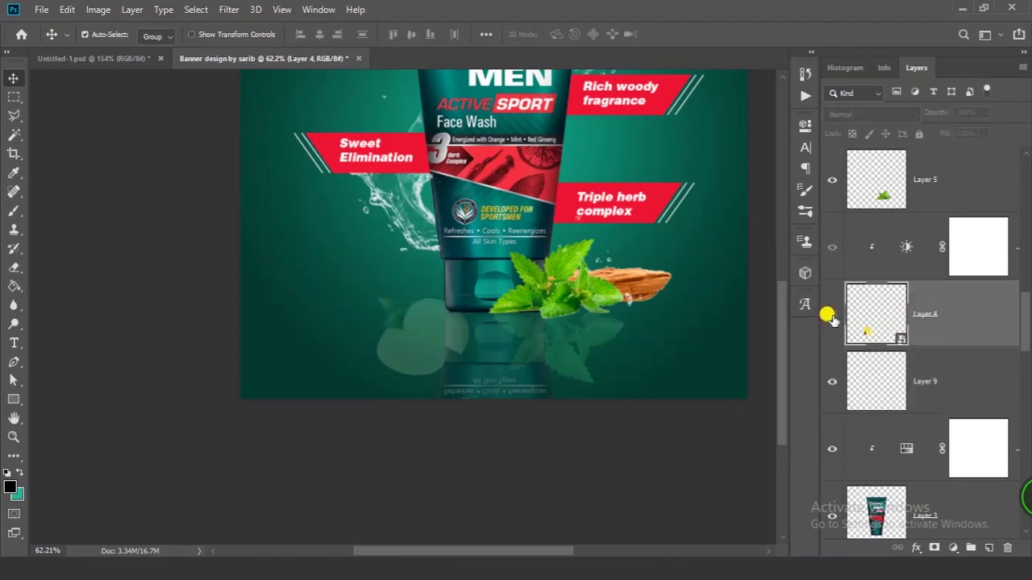
{"action": "left_click", "coordinate": [835, 314]}
{"action": "left_click", "coordinate": [950, 381]}
{"action": "key", "text": "ctrl+space"}
{"action": "left_click_drag", "start_coordinate": [432, 282], "coordinate": [461, 296]}
{"action": "key", "text": "b"}
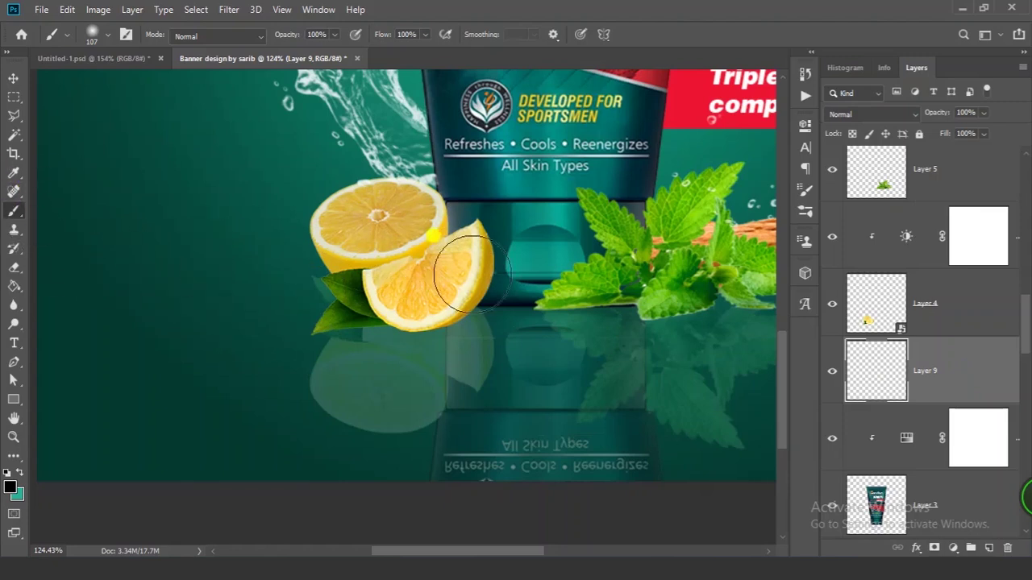
{"action": "right_click", "coordinate": [419, 274]}
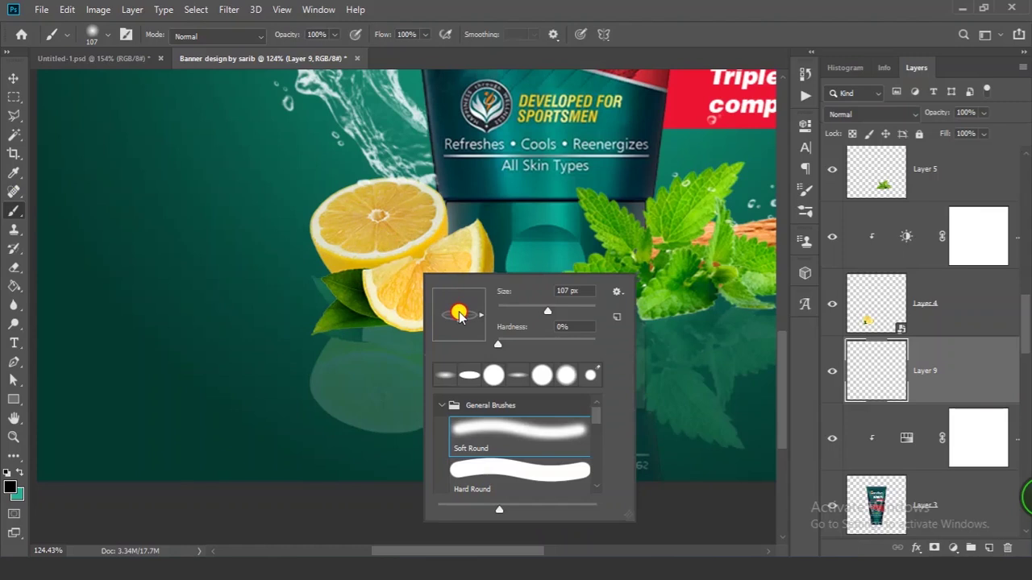
{"action": "left_click", "coordinate": [990, 365]}
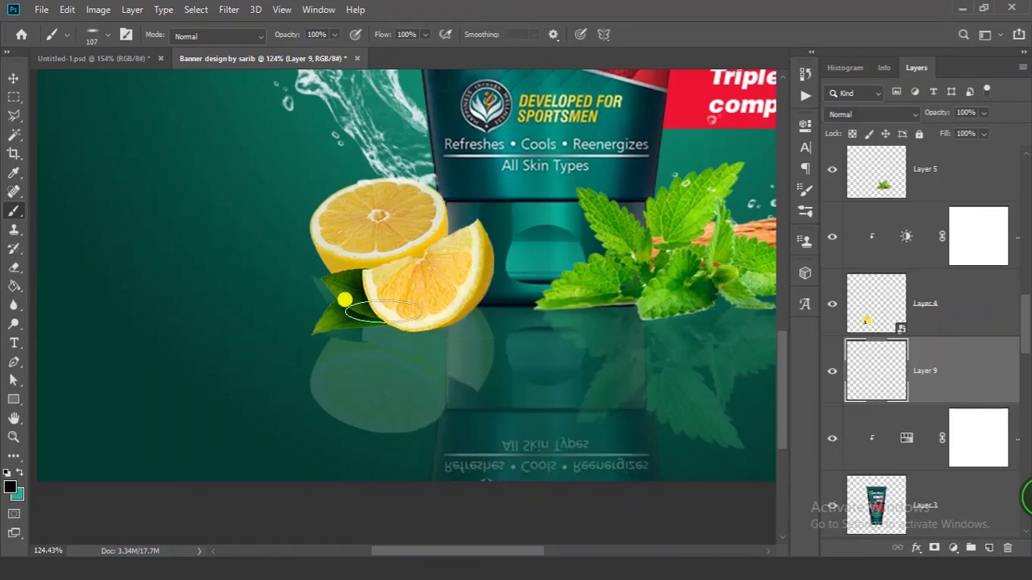
{"action": "scroll", "coordinate": [370, 319], "scroll_direction": "up", "scroll_amount": 2}
{"action": "left_click_drag", "start_coordinate": [367, 318], "coordinate": [438, 325]}
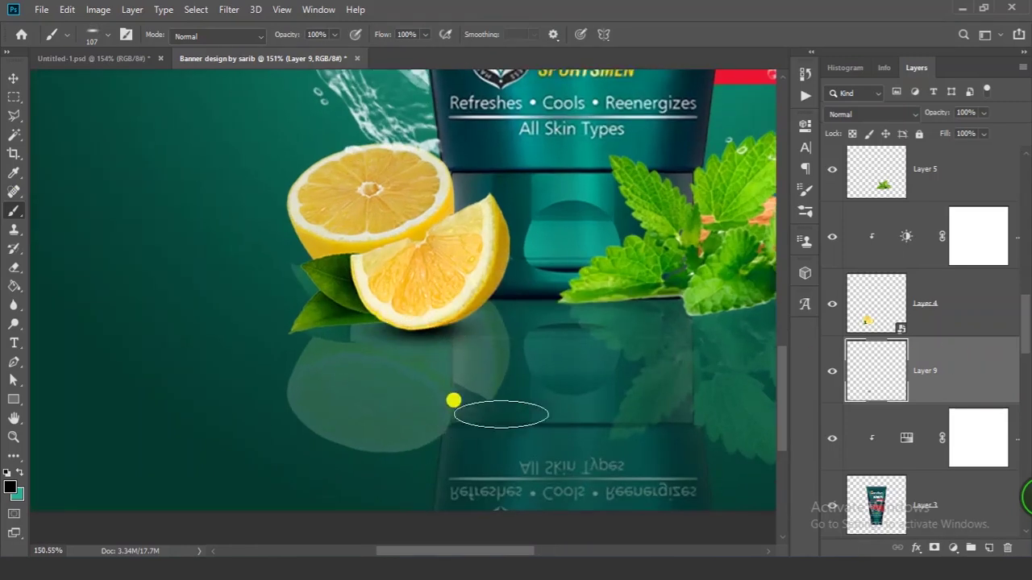
Stretch the lemon shadow on Layer 9 to about 171% width, nudge it into place and lower the layer's opacity to 82%.
{"action": "key", "text": "ctrl+t"}
{"action": "mouse_move", "coordinate": [525, 328]}
{"action": "left_mouse_down"}
{"action": "mouse_move", "coordinate": [602, 330]}
{"action": "mouse_move", "coordinate": [585, 330]}
{"action": "left_mouse_up"}
{"action": "left_click_drag", "start_coordinate": [488, 329], "coordinate": [484, 333]}
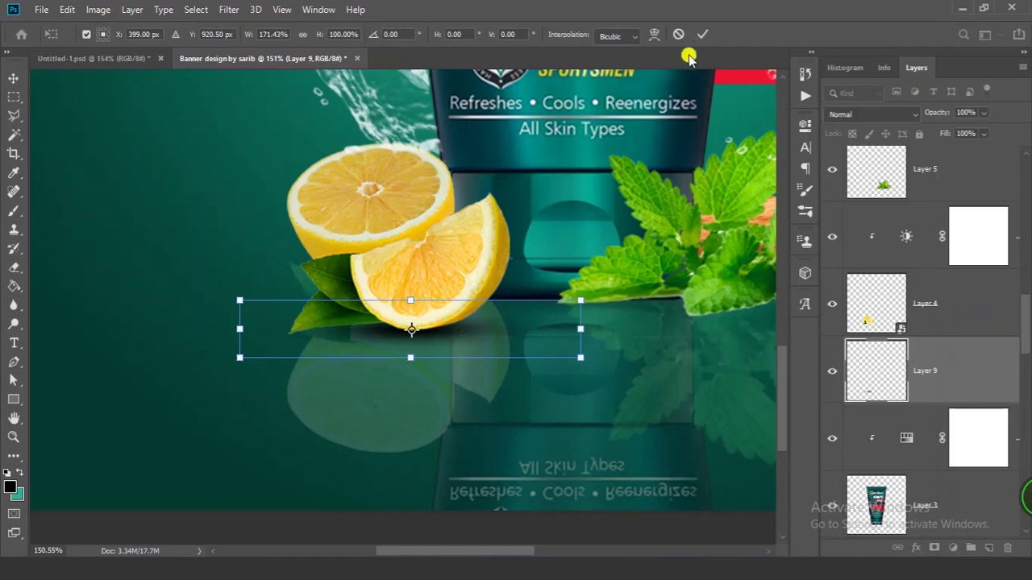
{"action": "left_click", "coordinate": [702, 34]}
{"action": "key", "text": "b"}
{"action": "scroll", "coordinate": [624, 256], "scroll_direction": "down", "scroll_amount": 5}
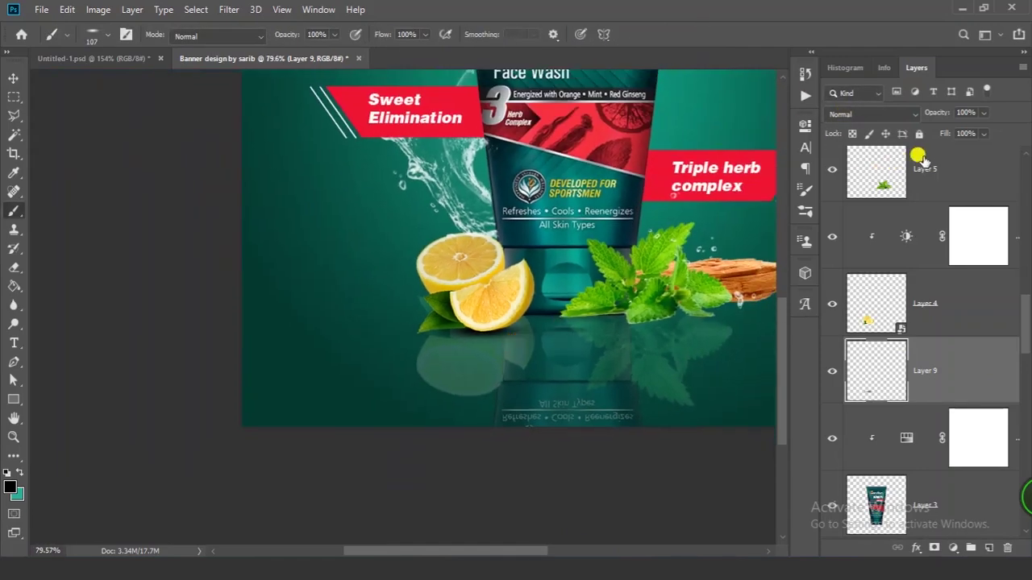
{"action": "left_click_drag", "start_coordinate": [650, 266], "coordinate": [569, 289]}
{"action": "left_click_drag", "start_coordinate": [434, 323], "coordinate": [411, 322]}
Add a new layer above Layer 9 and paint soft black contact shadows under the mint leaves and the sandalwood piece.
{"action": "scroll", "coordinate": [412, 323], "scroll_direction": "up", "scroll_amount": 5}
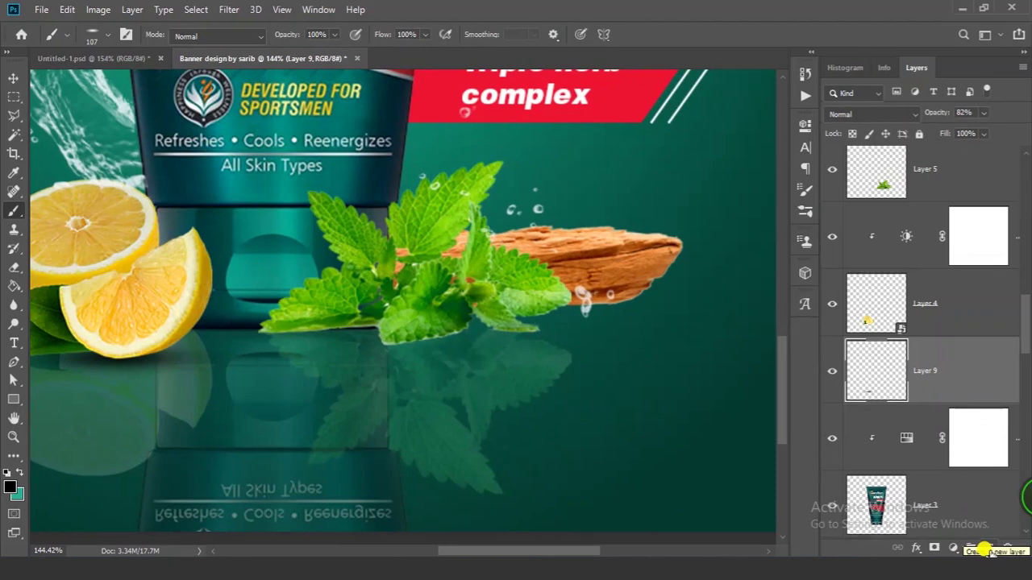
{"action": "left_click", "coordinate": [985, 549]}
{"action": "mouse_move", "coordinate": [462, 344]}
{"action": "left_mouse_down"}
{"action": "mouse_move", "coordinate": [386, 328]}
{"action": "mouse_move", "coordinate": [409, 351]}
{"action": "mouse_move", "coordinate": [425, 342]}
{"action": "mouse_move", "coordinate": [344, 346]}
{"action": "left_mouse_up"}
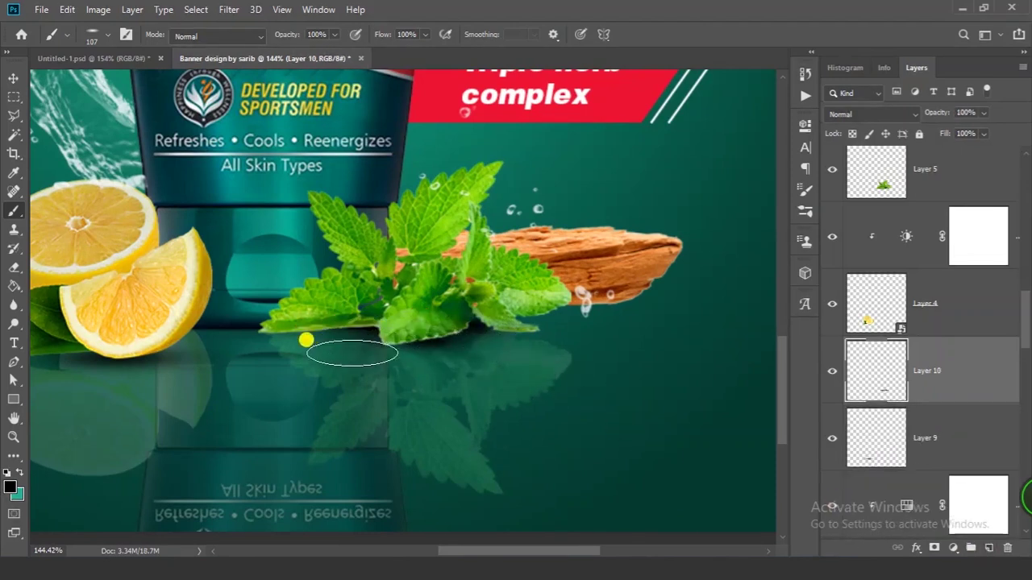
{"action": "left_click", "coordinate": [533, 319]}
{"action": "left_click", "coordinate": [624, 304]}
{"action": "mouse_move", "coordinate": [625, 304]}
{"action": "left_mouse_down"}
{"action": "mouse_move", "coordinate": [583, 294]}
{"action": "mouse_move", "coordinate": [570, 399]}
{"action": "left_mouse_up"}
{"action": "key", "text": "ctrl+z"}
{"action": "left_click", "coordinate": [587, 299]}
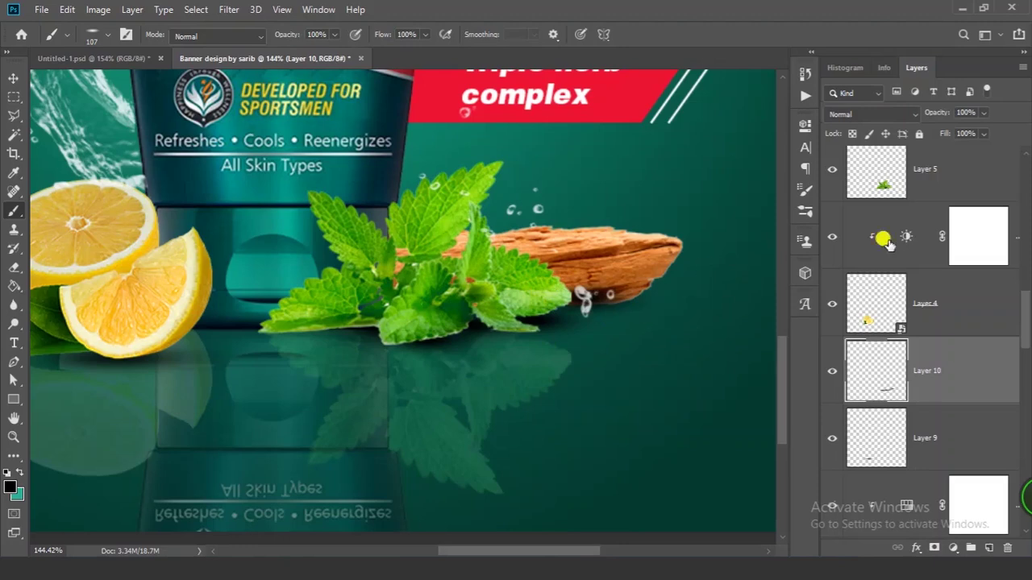
Lower the opacity of Layer 10, the shadow under the mint and sandalwood.
{"action": "key", "text": "ctrl+0"}
{"action": "left_click_drag", "start_coordinate": [948, 114], "coordinate": [907, 115]}
{"action": "key", "text": "ctrl+minus"}
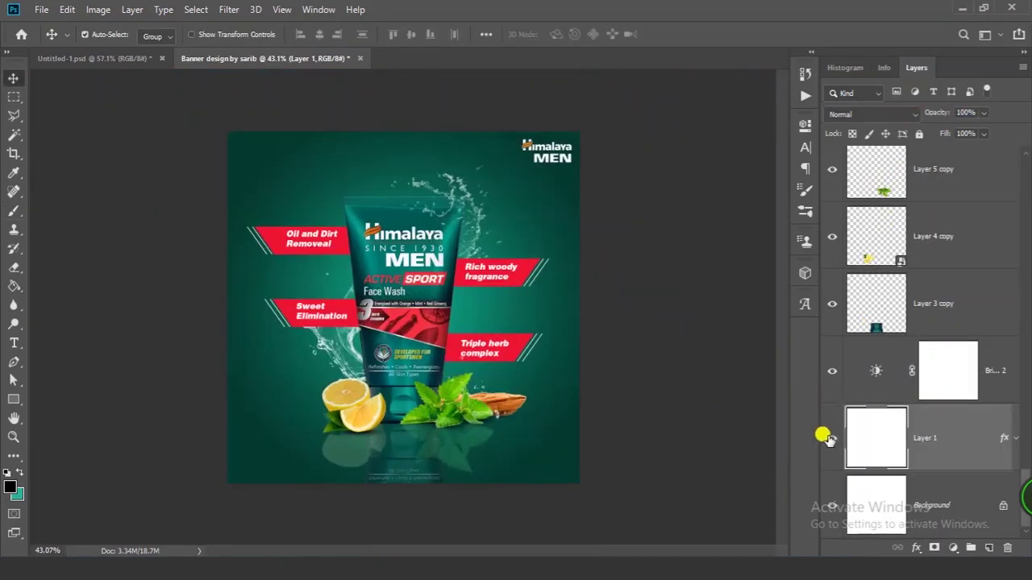
Change the dark color stop in Layer 1's Gradient Overlay to a slightly bluer dark teal and apply the layer style.
{"action": "left_click", "coordinate": [832, 438]}
{"action": "left_click", "coordinate": [832, 437]}
{"action": "left_click", "coordinate": [893, 434]}
{"action": "left_click", "coordinate": [1012, 438]}
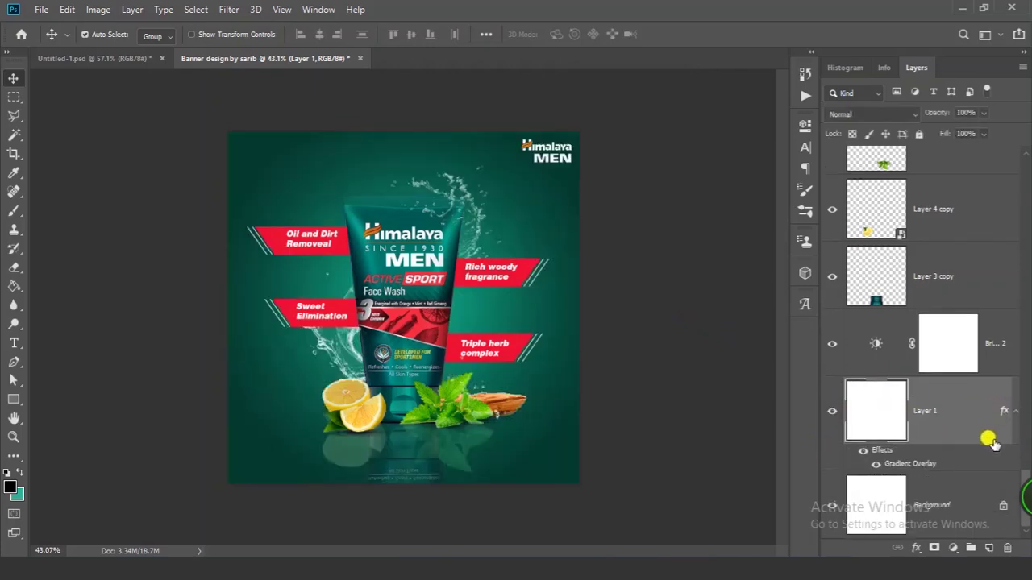
{"action": "double_click", "coordinate": [935, 466]}
{"action": "left_click_drag", "start_coordinate": [657, 138], "coordinate": [797, 112]}
{"action": "left_click", "coordinate": [835, 187]}
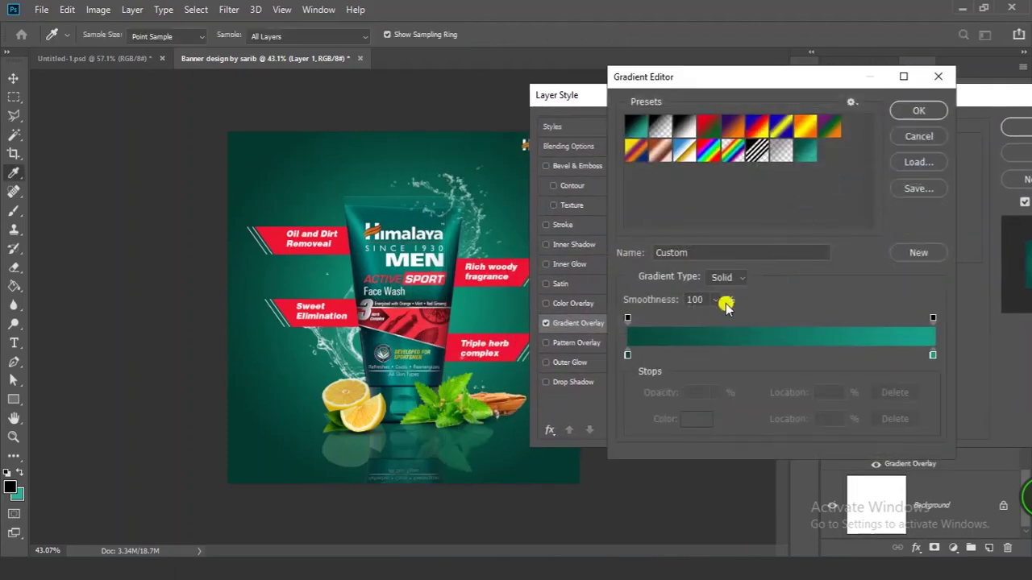
{"action": "left_click", "coordinate": [627, 353]}
{"action": "left_click", "coordinate": [685, 418]}
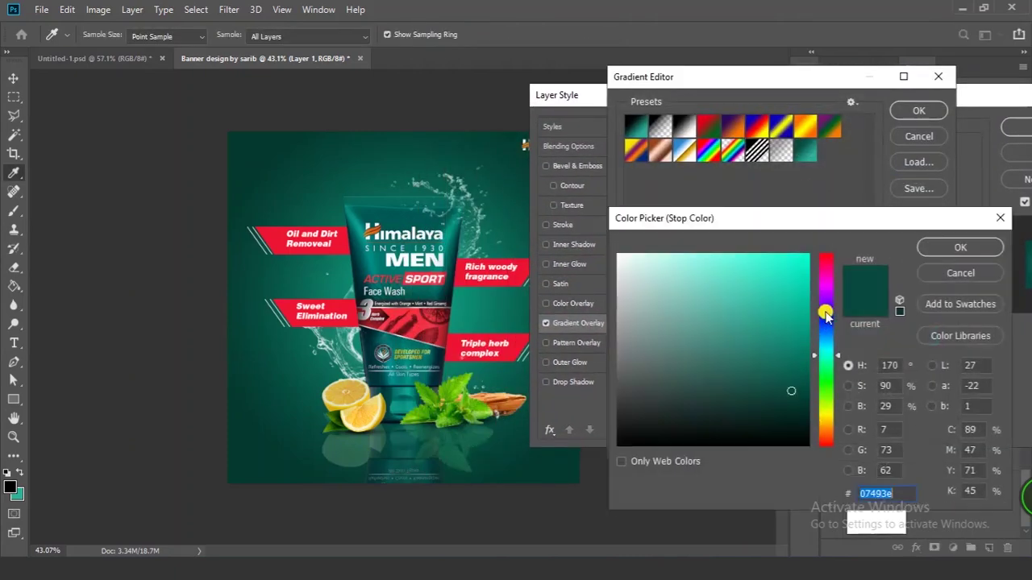
{"action": "left_click", "coordinate": [822, 337]}
{"action": "left_click", "coordinate": [774, 373]}
{"action": "key", "text": "Return"}
{"action": "key", "text": "Return"}
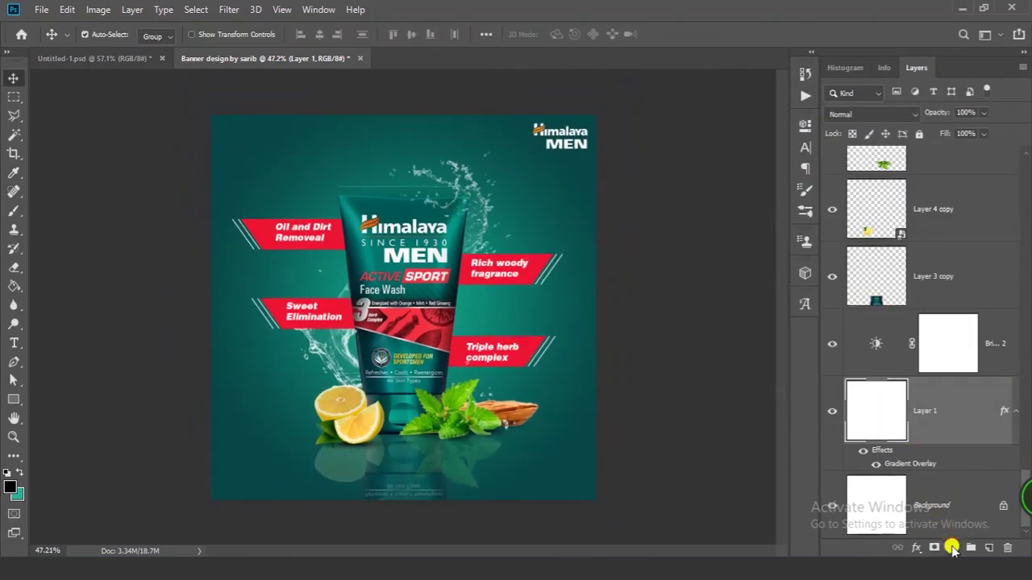
Add a Hue/Saturation adjustment directly above Layer 1 with Saturation set to +13.
{"action": "left_click", "coordinate": [947, 547]}
{"action": "left_click", "coordinate": [943, 396]}
{"action": "left_click_drag", "start_coordinate": [698, 228], "coordinate": [709, 248]}
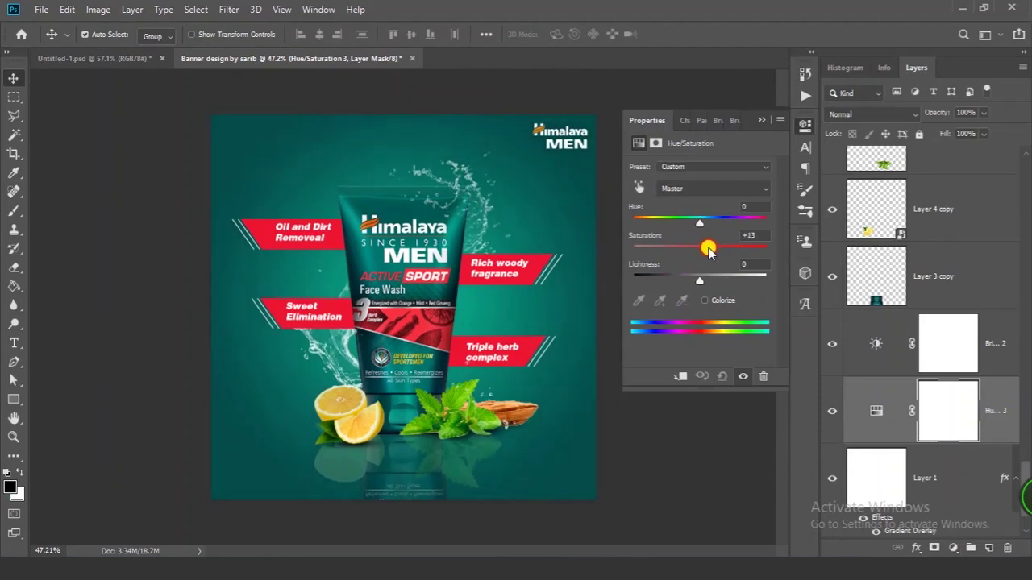
{"action": "left_click", "coordinate": [761, 120]}
{"action": "left_click", "coordinate": [665, 212]}
{"action": "scroll", "coordinate": [643, 279], "scroll_direction": "down", "scroll_amount": 2}
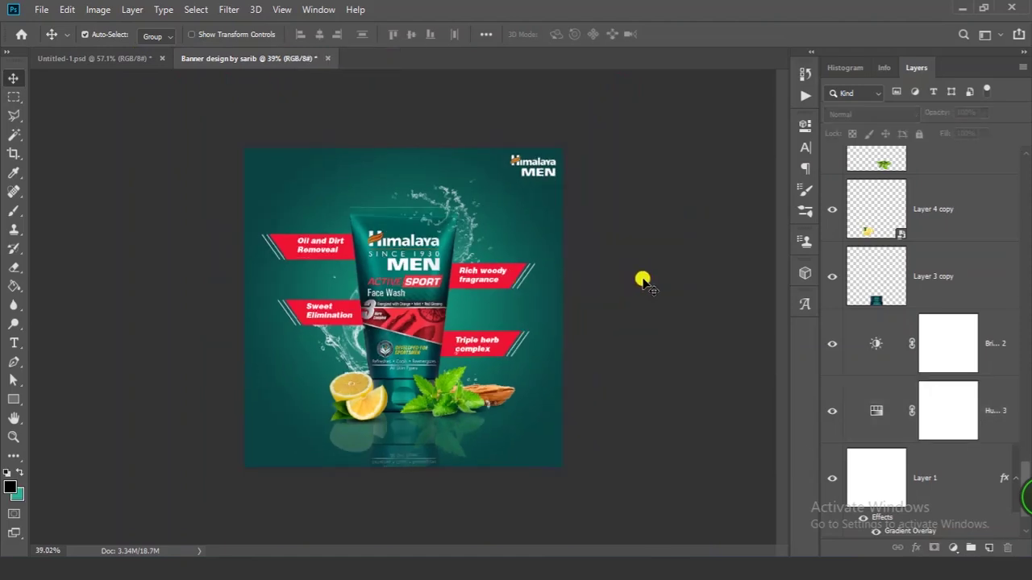
{"action": "scroll", "coordinate": [631, 304], "scroll_direction": "up", "scroll_amount": 2}
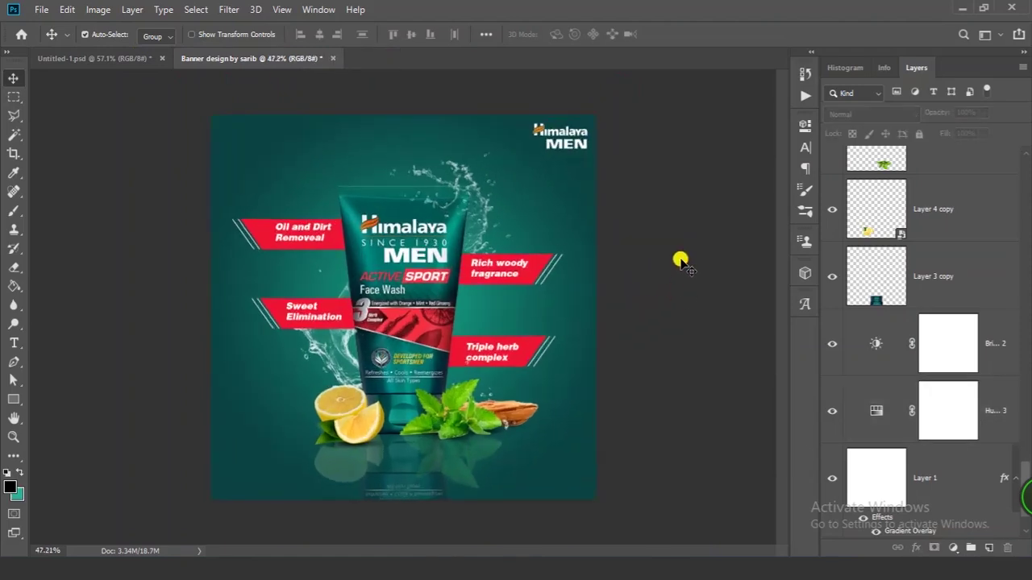
{"action": "scroll", "coordinate": [679, 261], "scroll_direction": "up", "scroll_amount": 1}
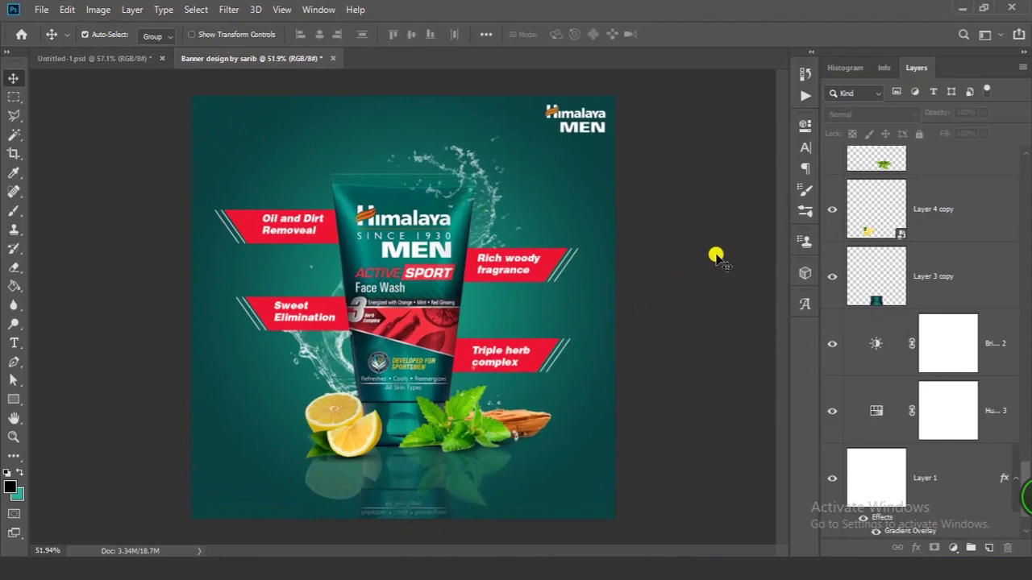